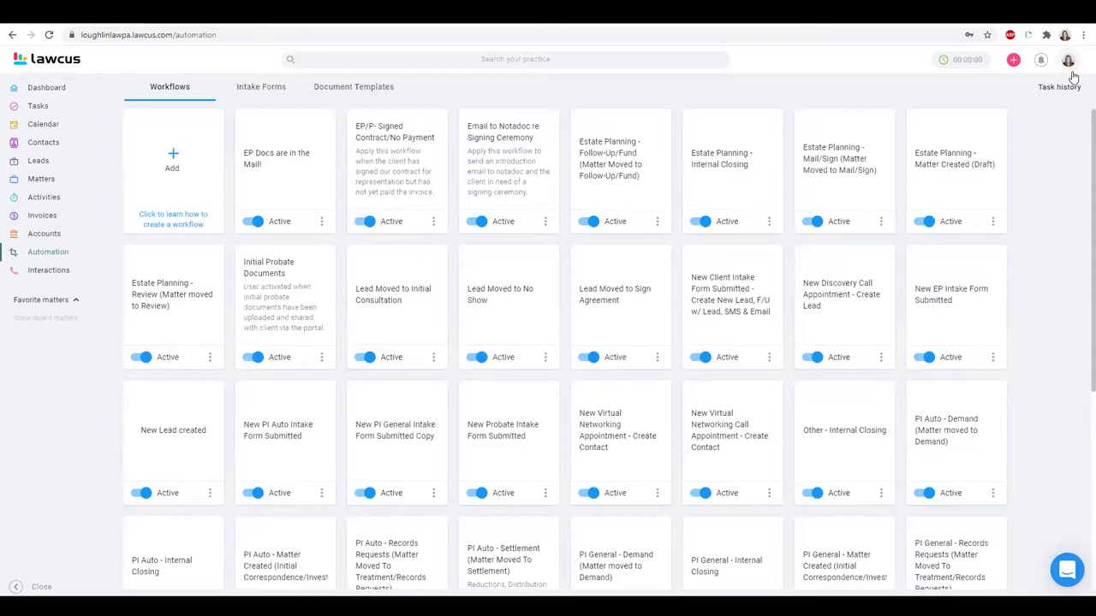
Step: Open the account settings and bring up the Custom Fields page in the Firm Settings
{"action": "left_click", "coordinate": [1069, 63]}
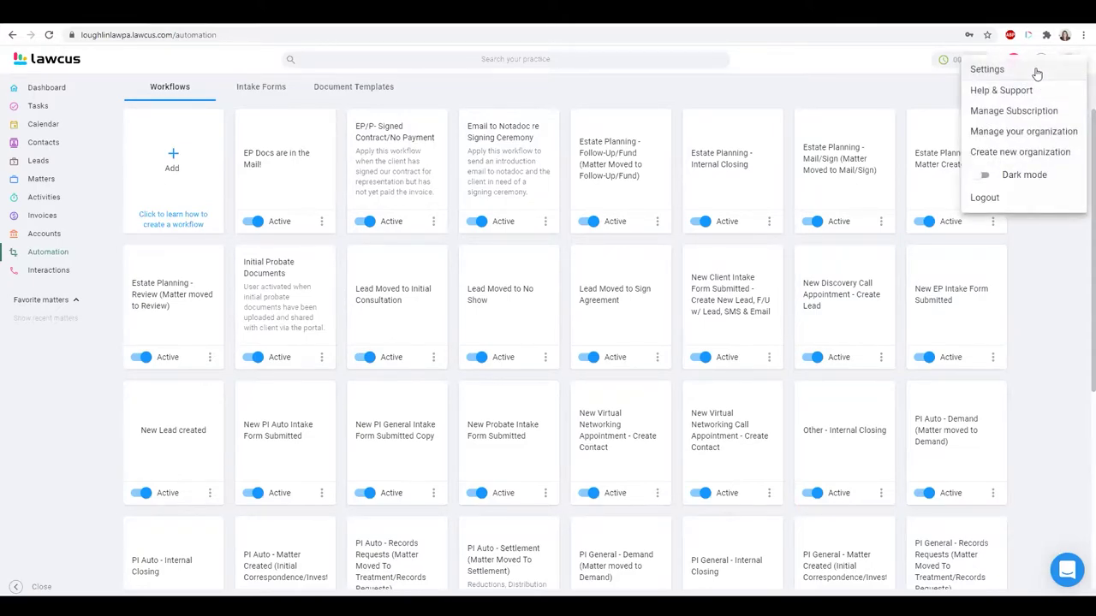
{"action": "left_click", "coordinate": [1027, 72]}
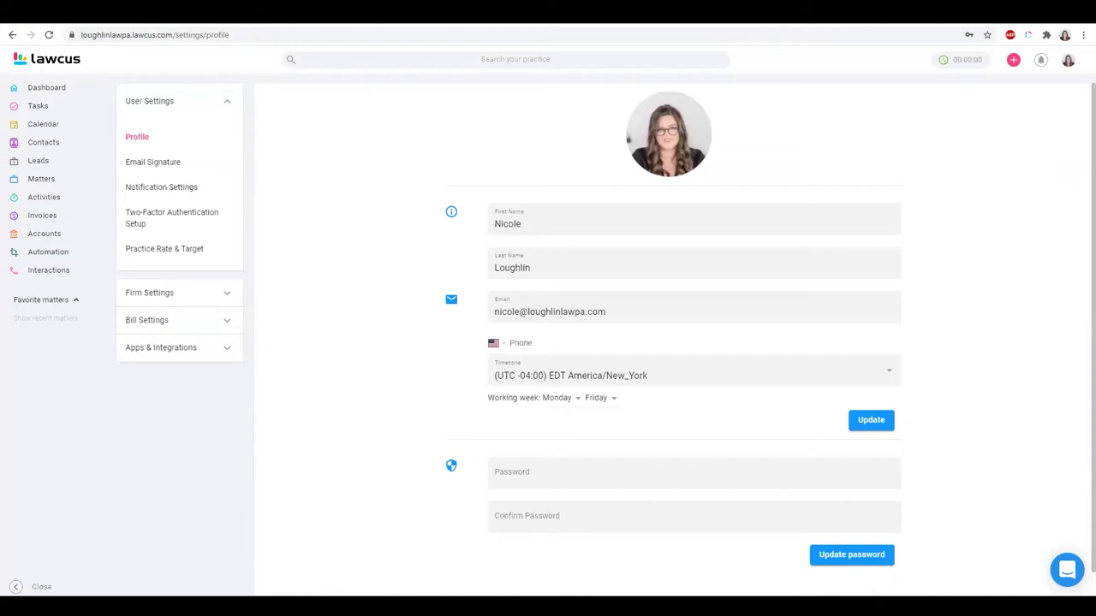
{"action": "left_click", "coordinate": [208, 301]}
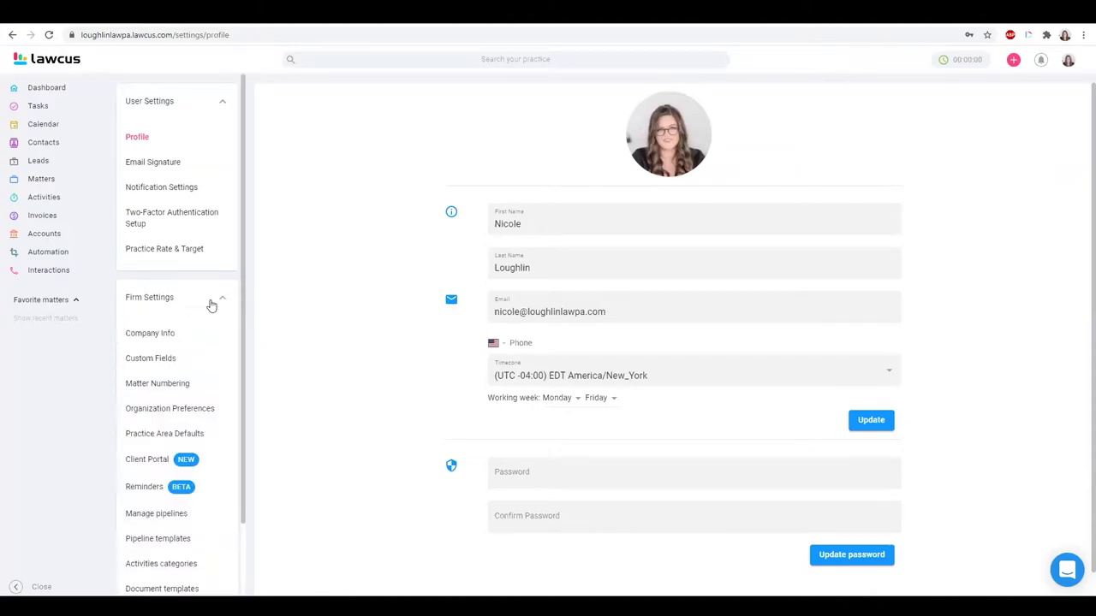
{"action": "scroll", "coordinate": [196, 432], "scroll_direction": "down", "scroll_amount": 1}
{"action": "scroll", "coordinate": [195, 432], "scroll_direction": "down", "scroll_amount": 2}
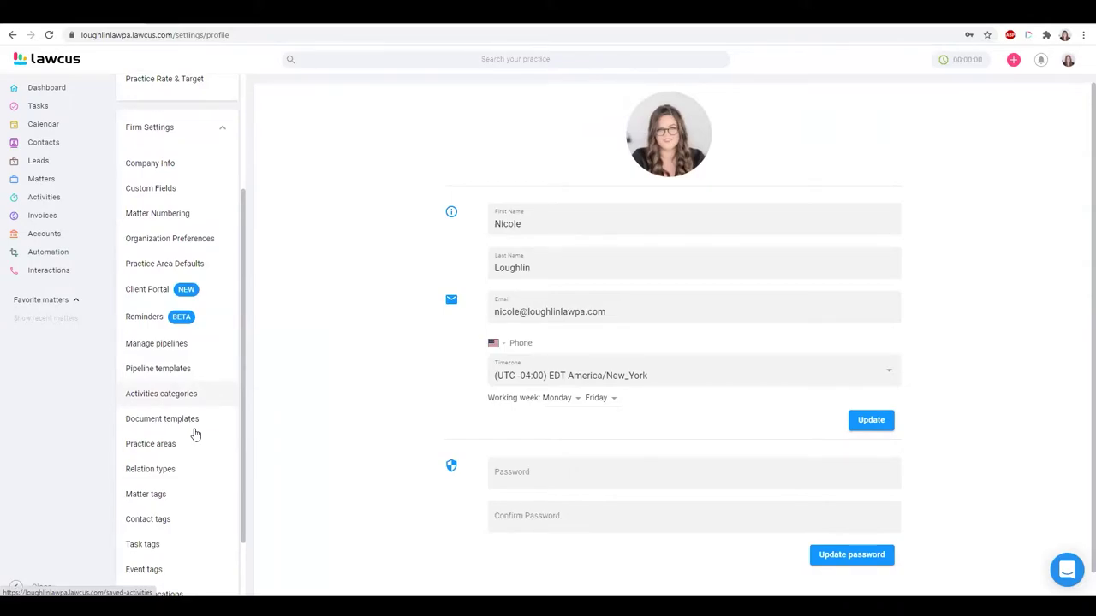
{"action": "scroll", "coordinate": [175, 346], "scroll_direction": "down", "scroll_amount": 1}
{"action": "scroll", "coordinate": [179, 284], "scroll_direction": "up", "scroll_amount": 2}
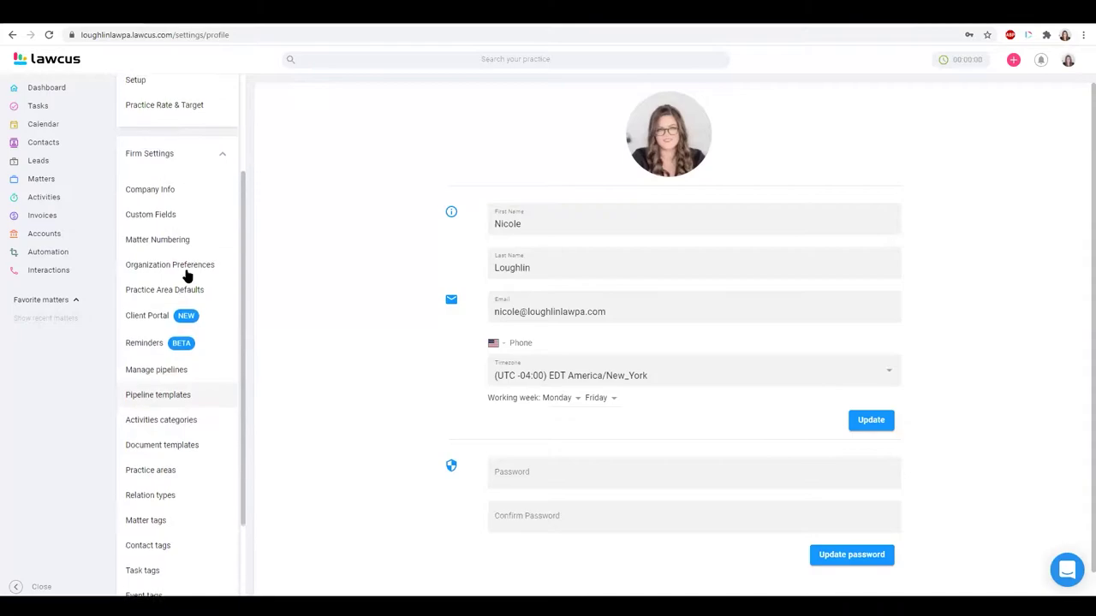
{"action": "left_click", "coordinate": [146, 224]}
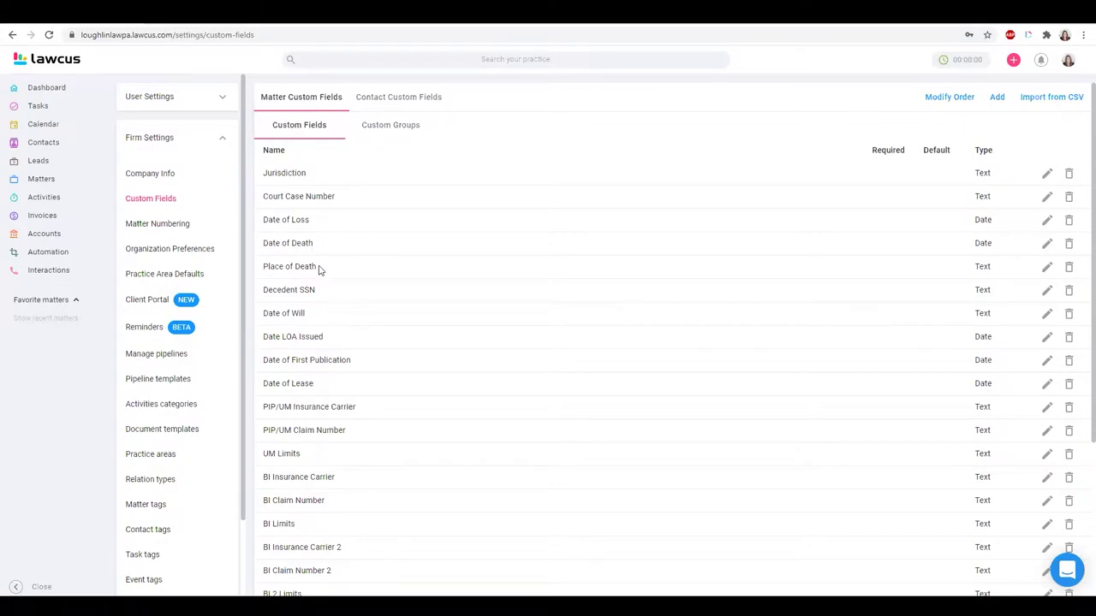
Step: Review the matter custom fields and their custom groups by practice area, and show the contact custom fields
{"action": "scroll", "coordinate": [319, 288], "scroll_direction": "down", "scroll_amount": 3}
{"action": "scroll", "coordinate": [325, 321], "scroll_direction": "up", "scroll_amount": 1}
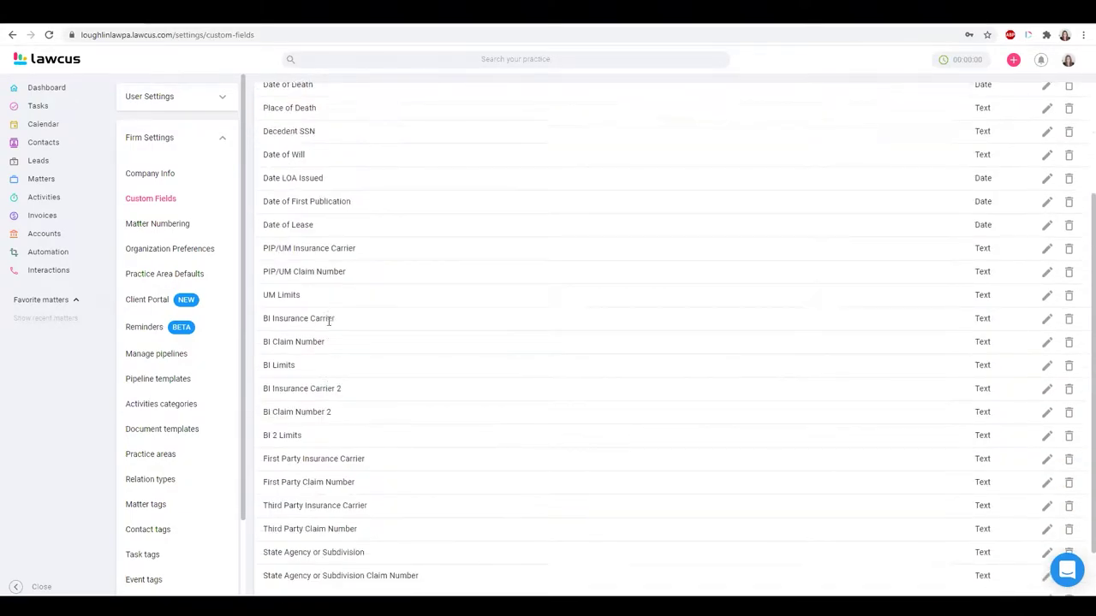
{"action": "scroll", "coordinate": [328, 321], "scroll_direction": "up", "scroll_amount": 2}
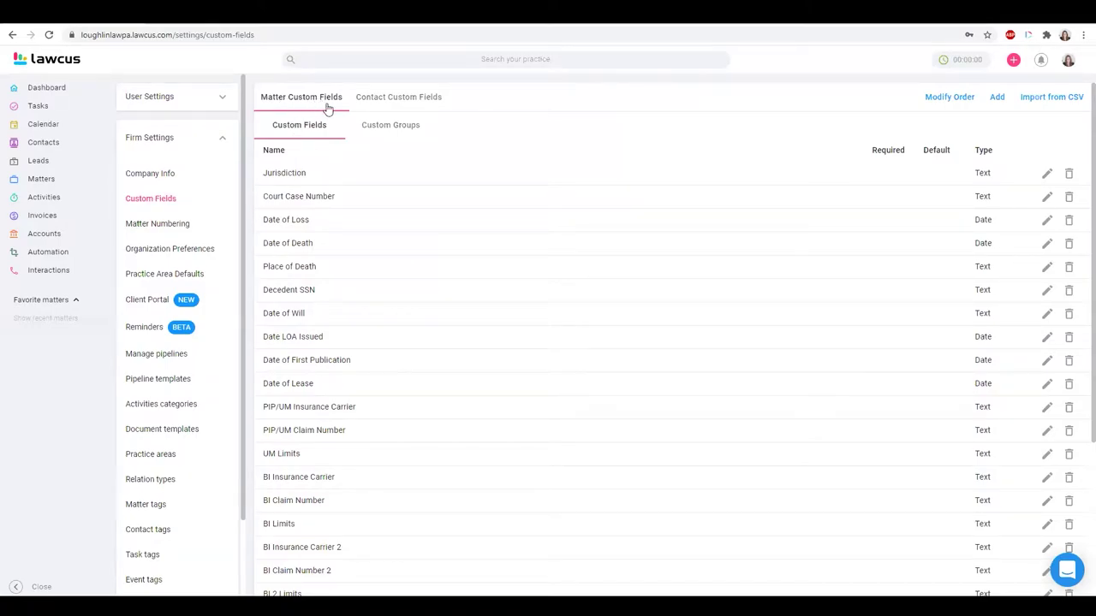
{"action": "left_click", "coordinate": [392, 127]}
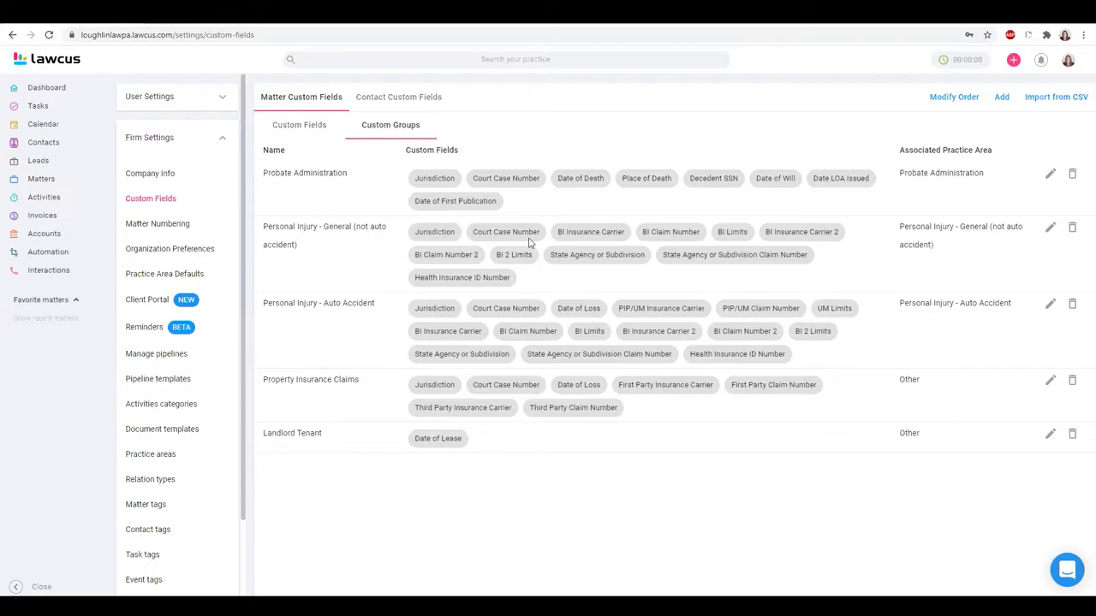
{"action": "left_click", "coordinate": [402, 99]}
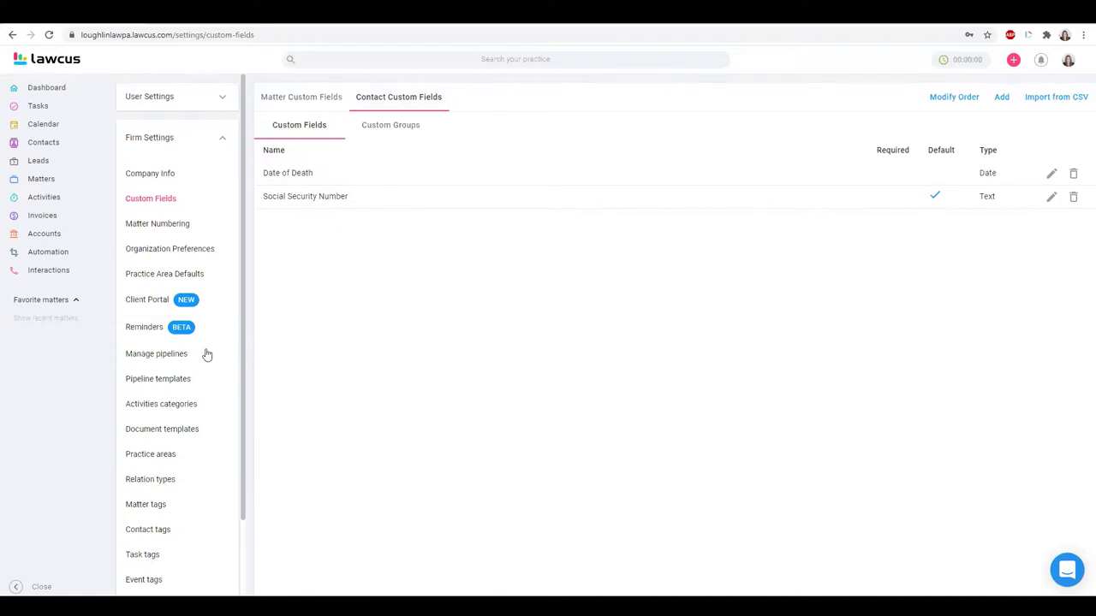
Step: Open the firm's relation types, look through the whole list, and close it
{"action": "left_click", "coordinate": [163, 479]}
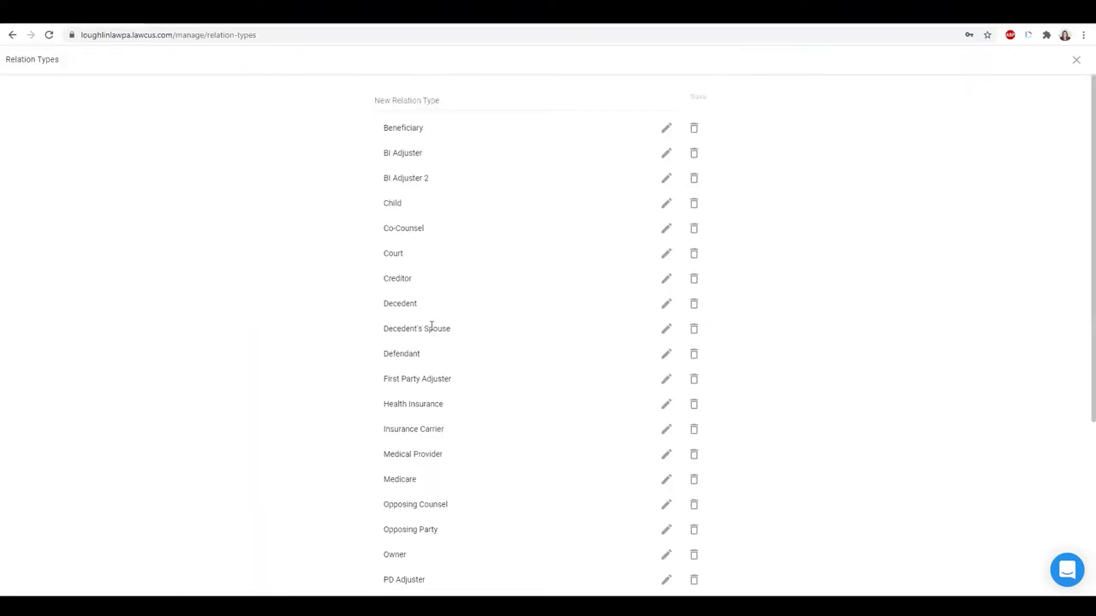
{"action": "scroll", "coordinate": [493, 415], "scroll_direction": "down", "scroll_amount": 1}
{"action": "scroll", "coordinate": [493, 415], "scroll_direction": "down", "scroll_amount": 3}
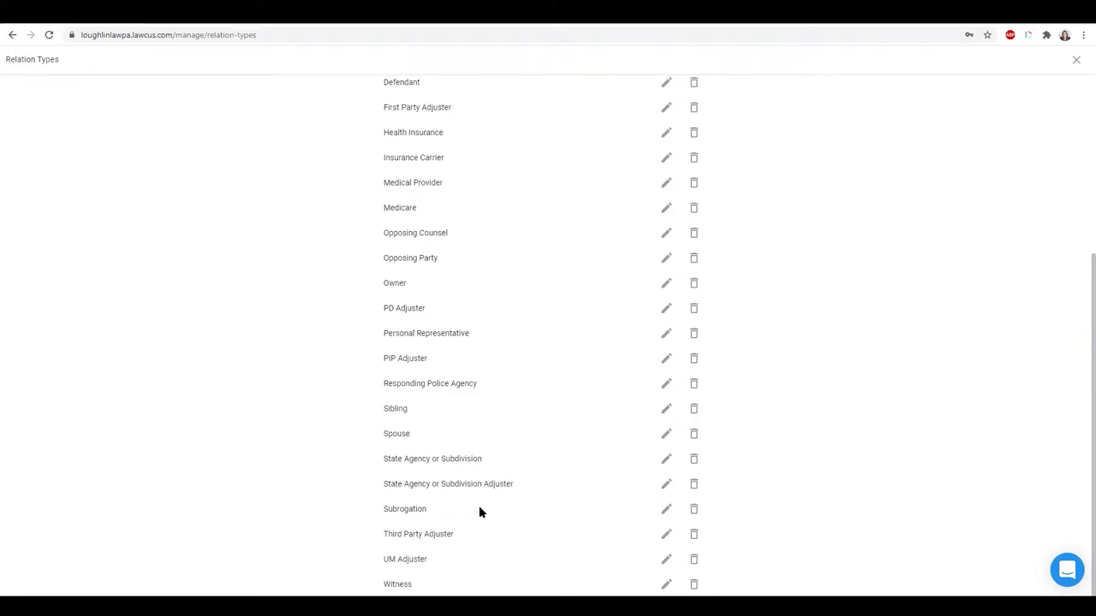
{"action": "scroll", "coordinate": [475, 511], "scroll_direction": "up", "scroll_amount": 3}
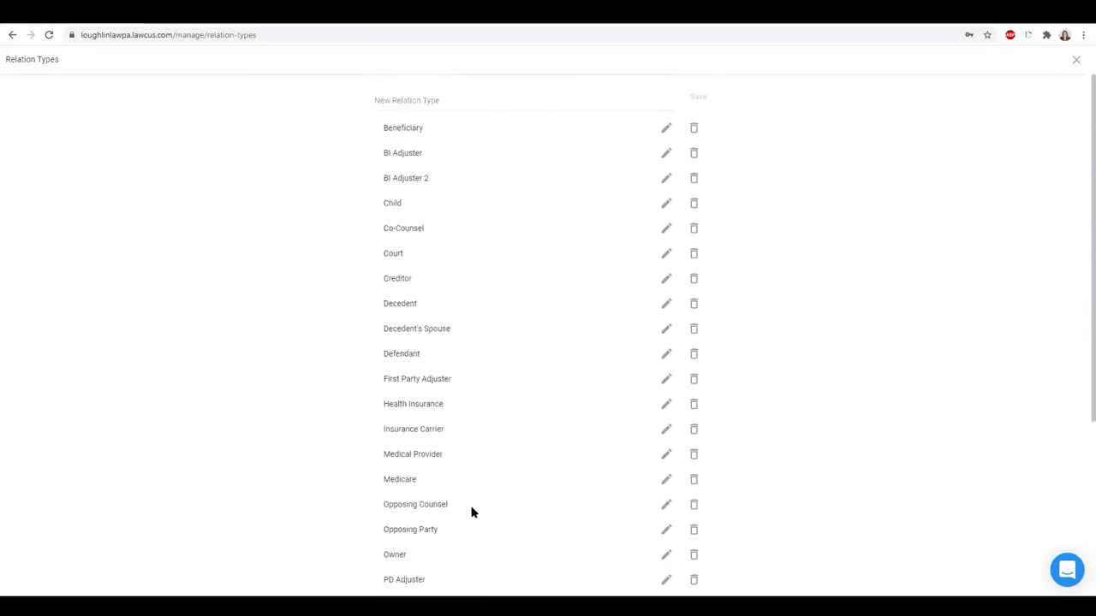
{"action": "scroll", "coordinate": [471, 382], "scroll_direction": "down", "scroll_amount": 3}
{"action": "scroll", "coordinate": [492, 410], "scroll_direction": "up", "scroll_amount": 3}
{"action": "scroll", "coordinate": [514, 440], "scroll_direction": "down", "scroll_amount": 3}
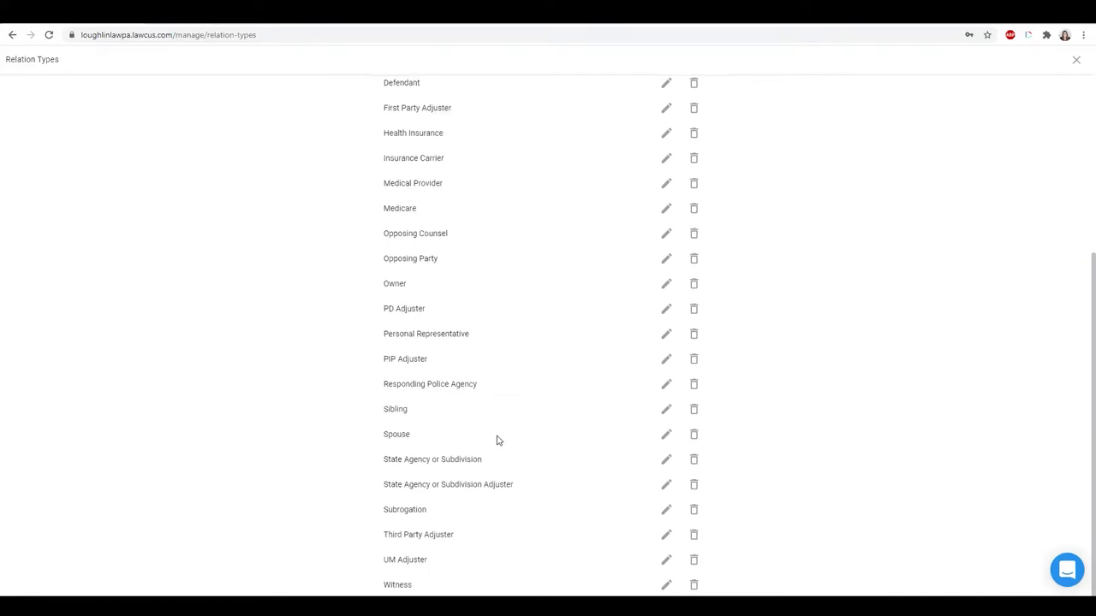
{"action": "scroll", "coordinate": [498, 440], "scroll_direction": "up", "scroll_amount": 3}
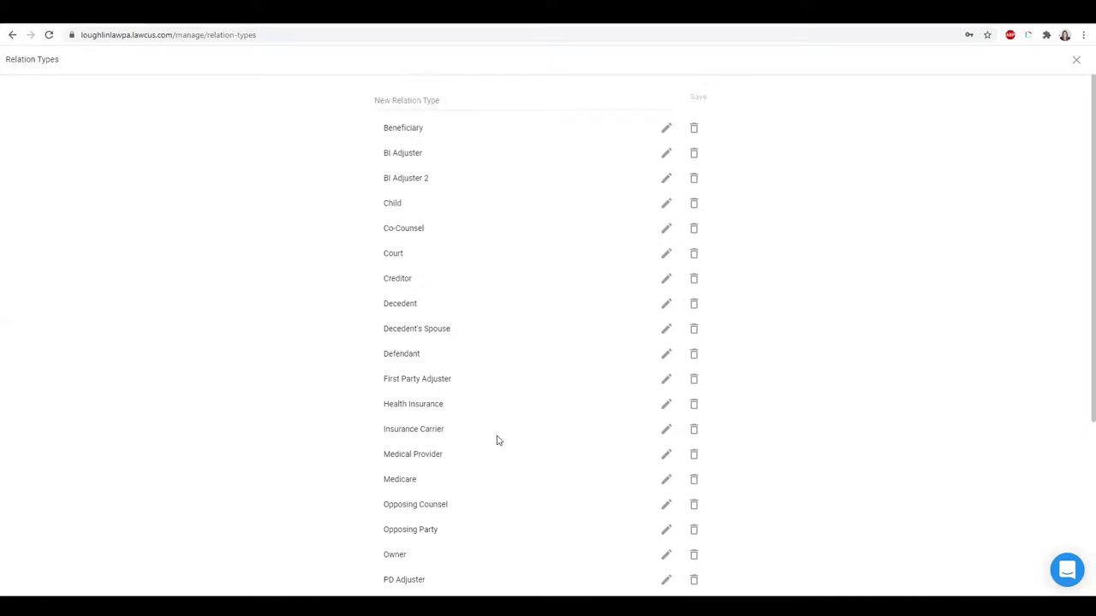
{"action": "scroll", "coordinate": [472, 342], "scroll_direction": "down", "scroll_amount": 3}
{"action": "scroll", "coordinate": [527, 404], "scroll_direction": "up", "scroll_amount": 3}
{"action": "scroll", "coordinate": [825, 397], "scroll_direction": "down", "scroll_amount": 3}
{"action": "scroll", "coordinate": [827, 398], "scroll_direction": "up", "scroll_amount": 1}
{"action": "scroll", "coordinate": [827, 397], "scroll_direction": "up", "scroll_amount": 3}
{"action": "left_click", "coordinate": [1077, 66]}
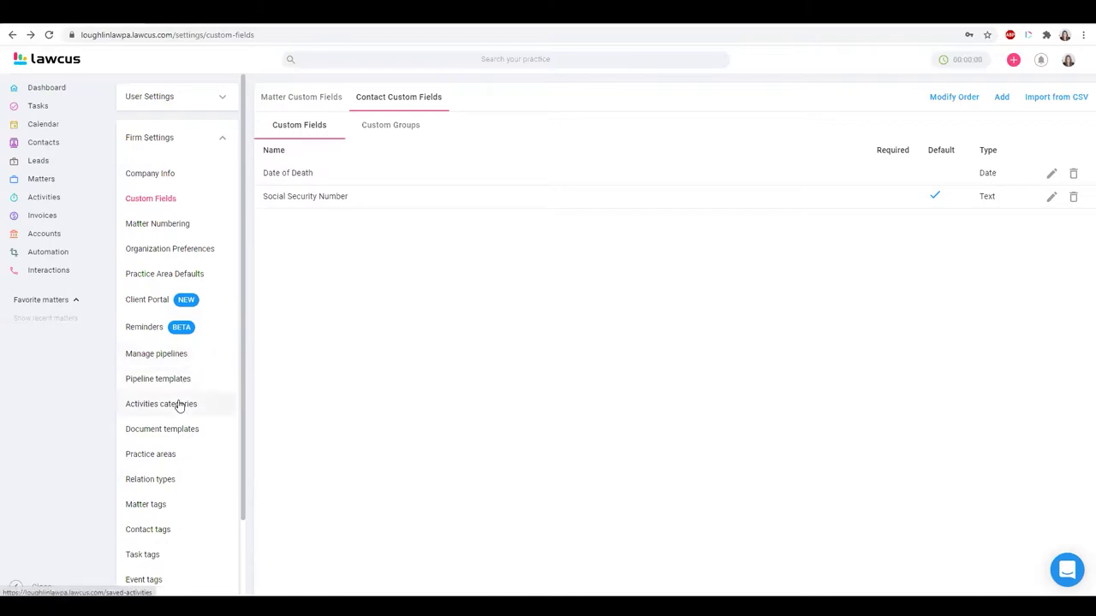
Step: Open the firm's matter tags, examine the full tag list from first to last, and return to the settings
{"action": "scroll", "coordinate": [180, 406], "scroll_direction": "down", "scroll_amount": 2}
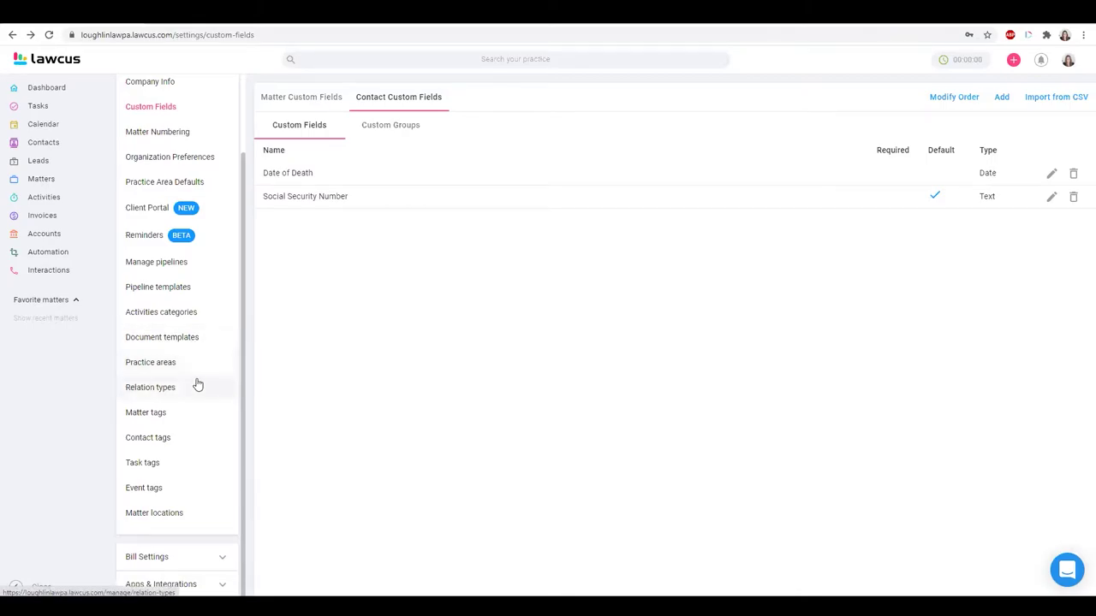
{"action": "left_click", "coordinate": [147, 415]}
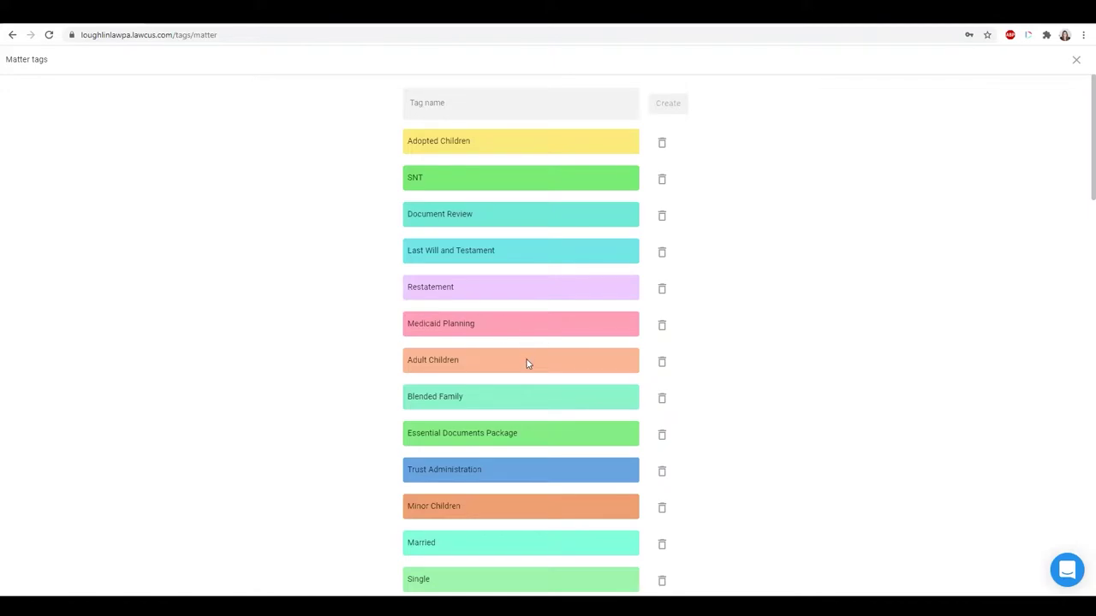
{"action": "scroll", "coordinate": [527, 364], "scroll_direction": "down", "scroll_amount": 1}
{"action": "scroll", "coordinate": [527, 364], "scroll_direction": "down", "scroll_amount": 2}
{"action": "scroll", "coordinate": [525, 362], "scroll_direction": "up", "scroll_amount": 3}
{"action": "scroll", "coordinate": [451, 343], "scroll_direction": "down", "scroll_amount": 2}
{"action": "scroll", "coordinate": [454, 350], "scroll_direction": "down", "scroll_amount": 1}
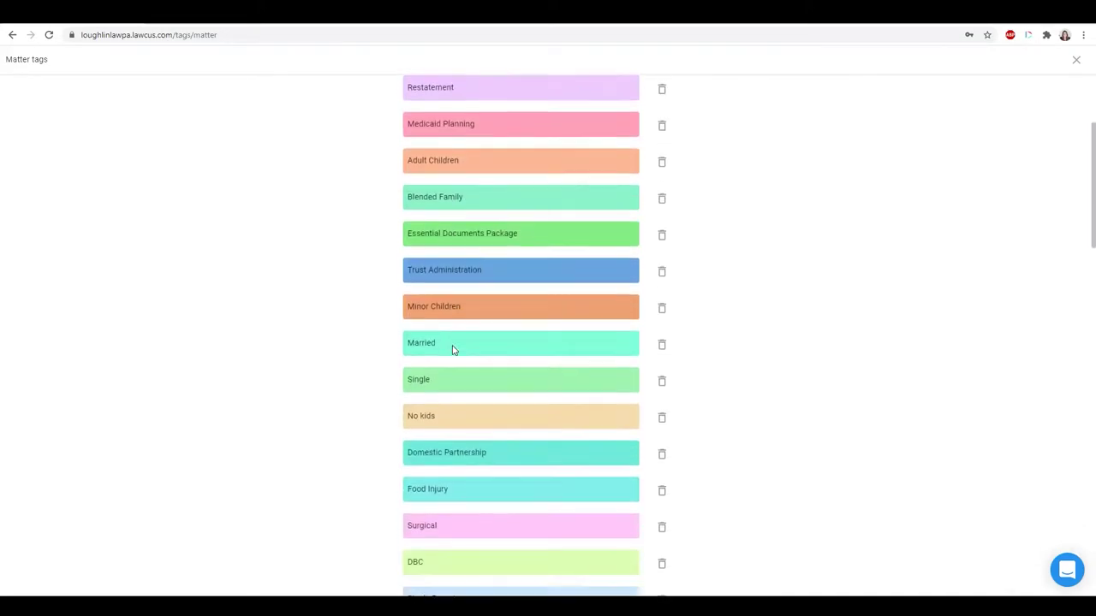
{"action": "scroll", "coordinate": [454, 349], "scroll_direction": "up", "scroll_amount": 3}
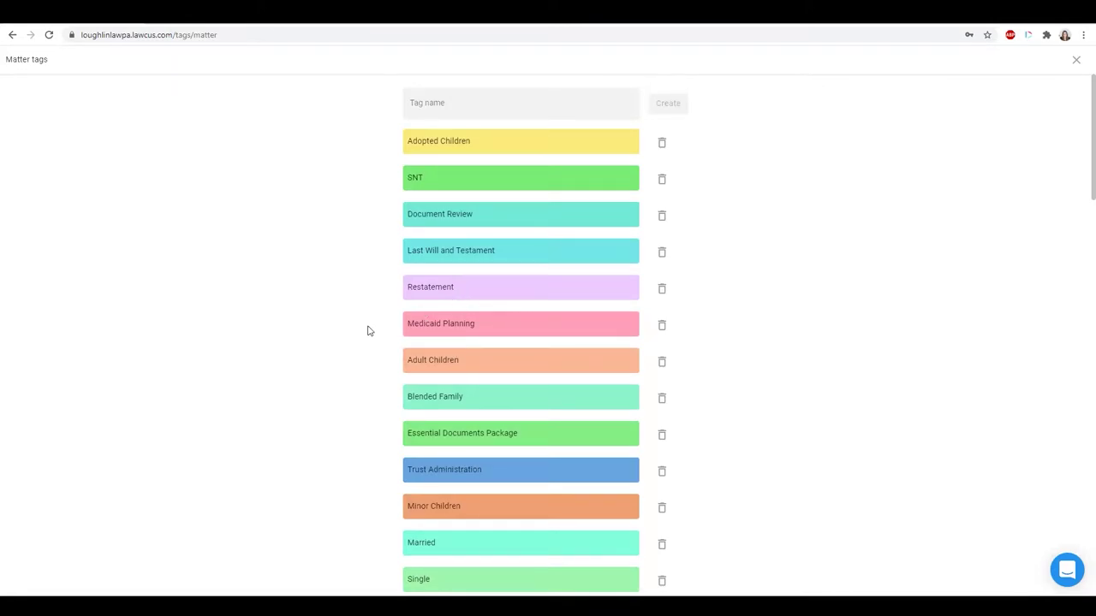
{"action": "scroll", "coordinate": [538, 326], "scroll_direction": "down", "scroll_amount": 4}
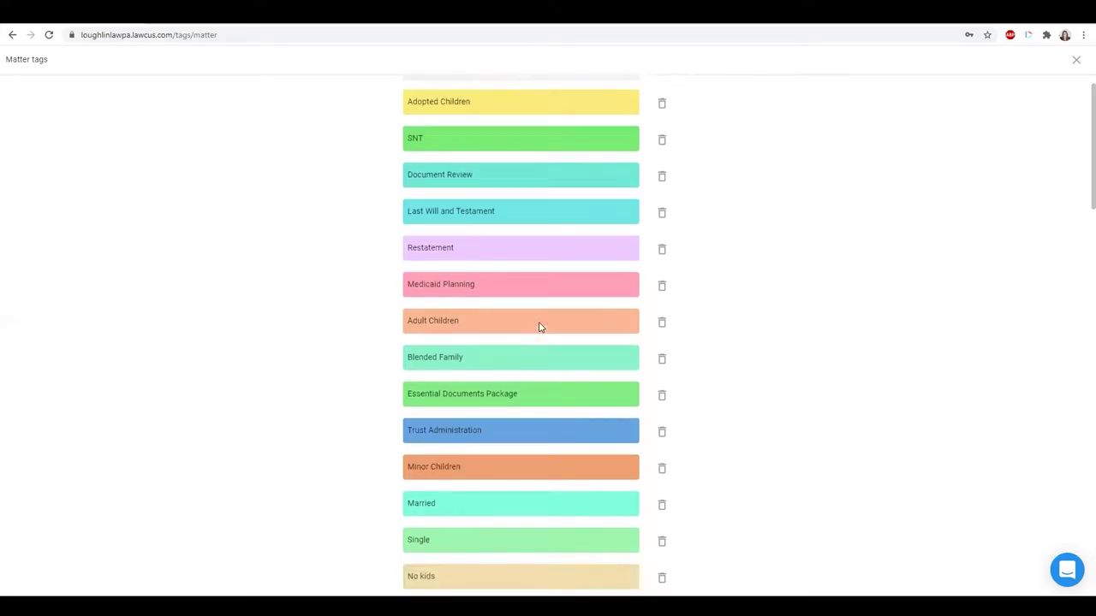
{"action": "scroll", "coordinate": [538, 326], "scroll_direction": "down", "scroll_amount": 14}
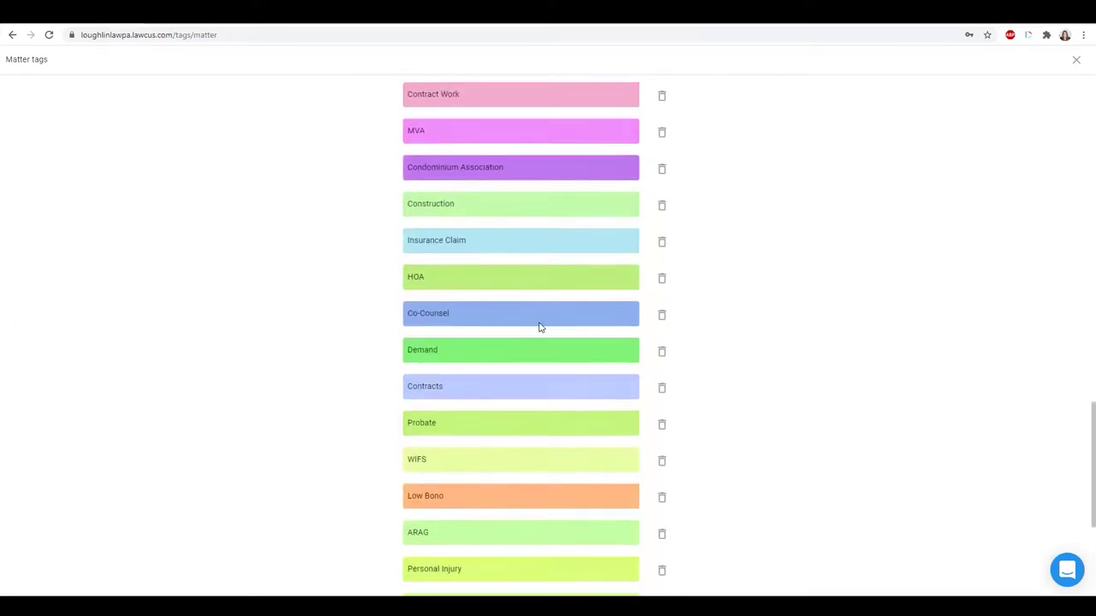
{"action": "scroll", "coordinate": [539, 326], "scroll_direction": "up", "scroll_amount": 6}
{"action": "scroll", "coordinate": [539, 326], "scroll_direction": "down", "scroll_amount": 6}
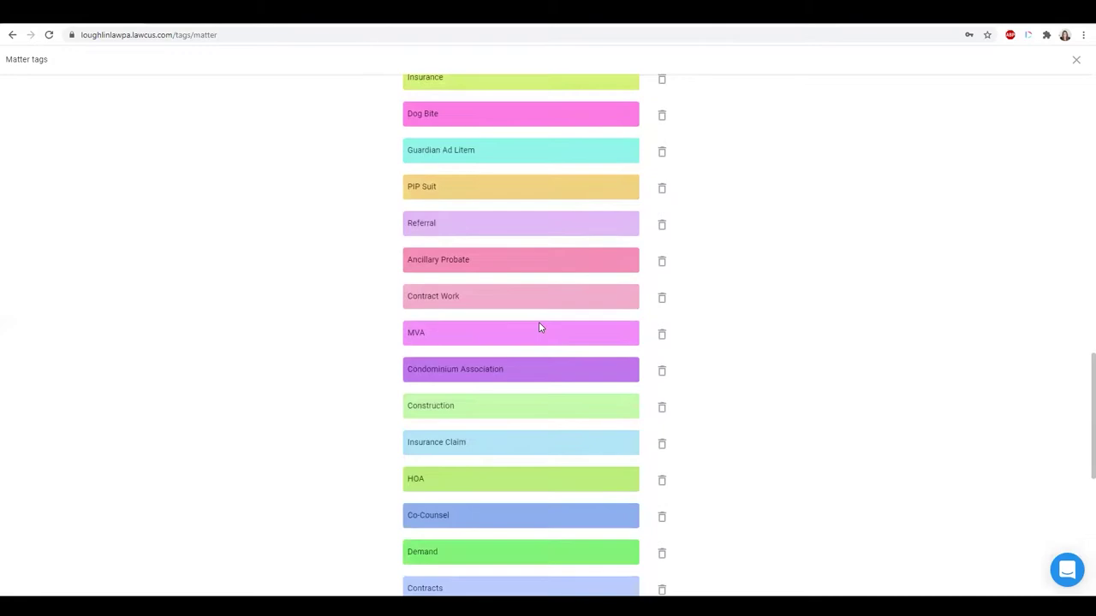
{"action": "scroll", "coordinate": [539, 327], "scroll_direction": "down", "scroll_amount": 1}
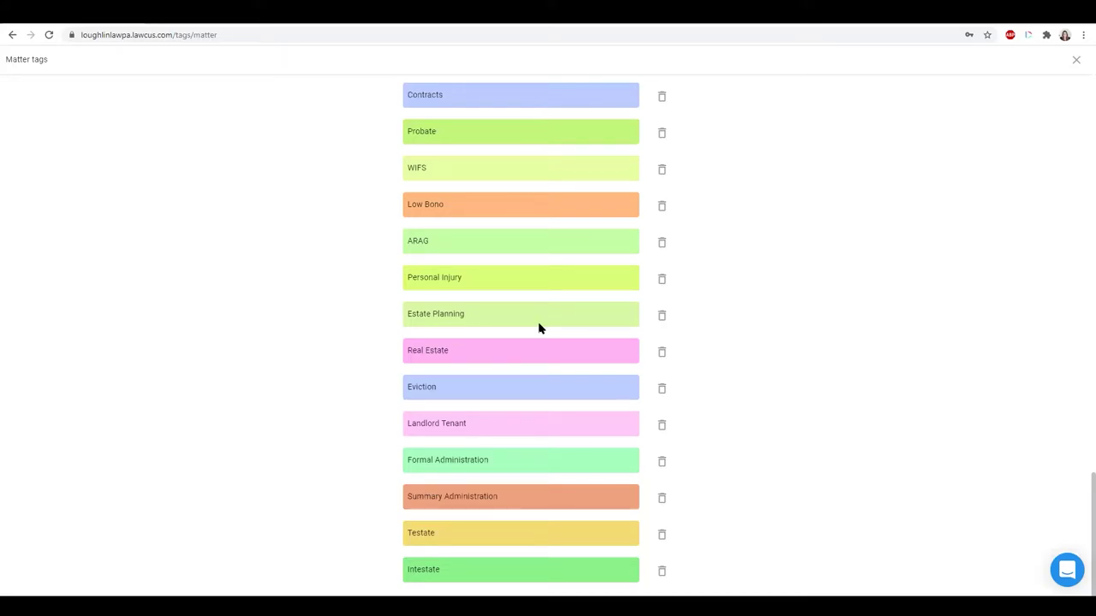
{"action": "scroll", "coordinate": [488, 355], "scroll_direction": "up", "scroll_amount": 2}
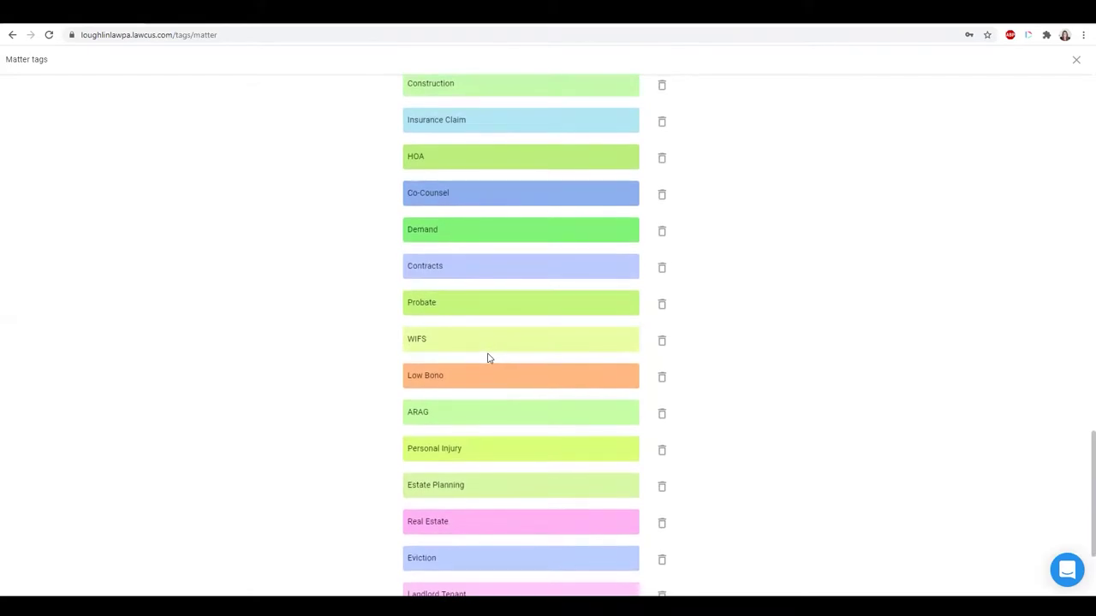
{"action": "scroll", "coordinate": [488, 356], "scroll_direction": "up", "scroll_amount": 2}
{"action": "scroll", "coordinate": [488, 358], "scroll_direction": "up", "scroll_amount": 5}
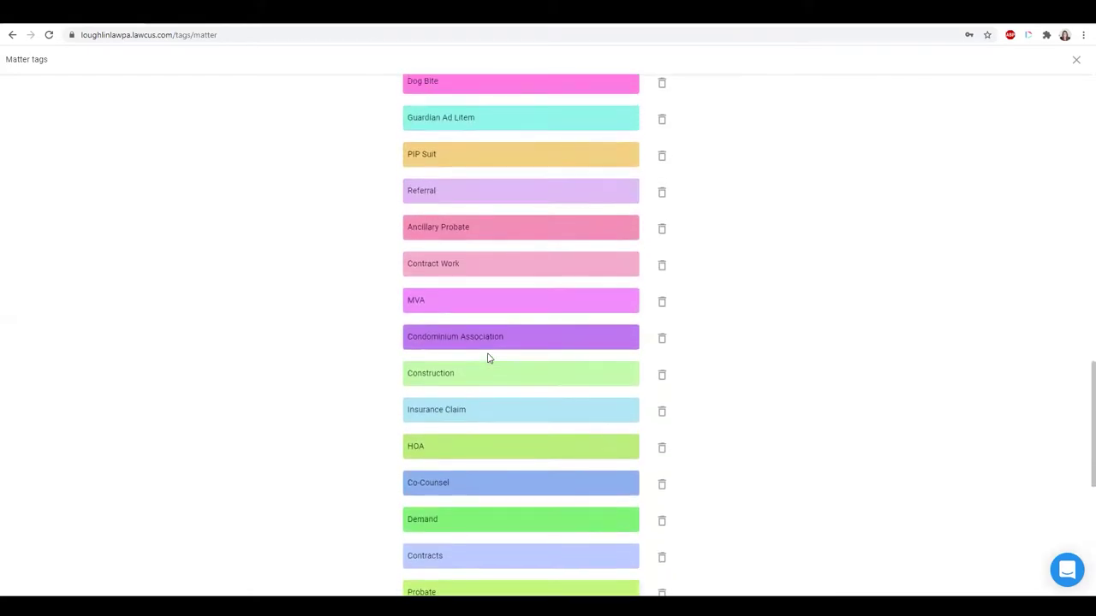
{"action": "scroll", "coordinate": [488, 357], "scroll_direction": "up", "scroll_amount": 11}
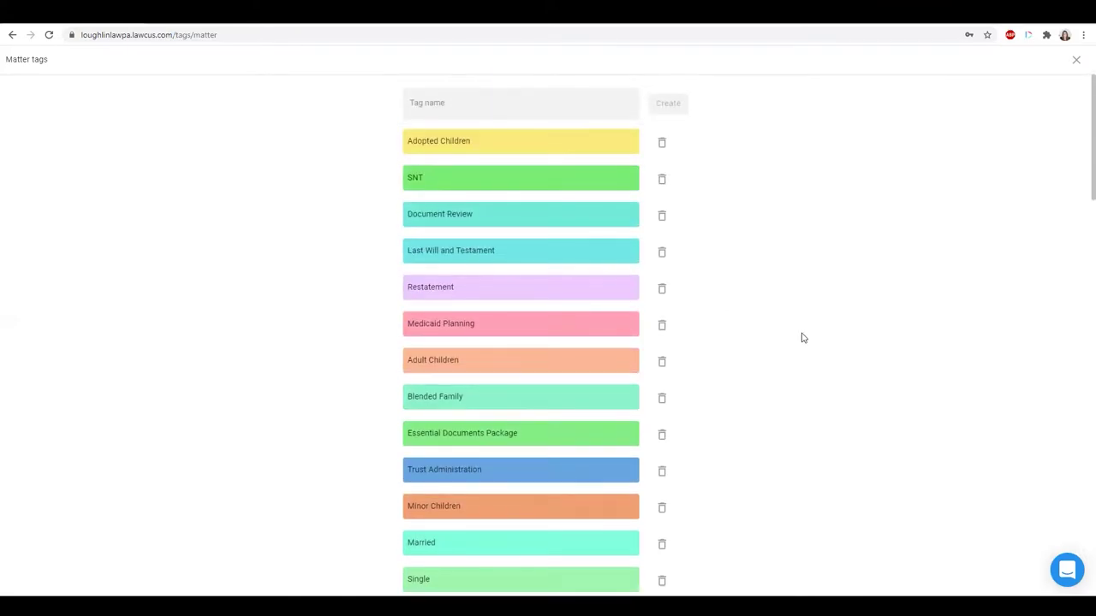
{"action": "scroll", "coordinate": [500, 445], "scroll_direction": "down", "scroll_amount": 3}
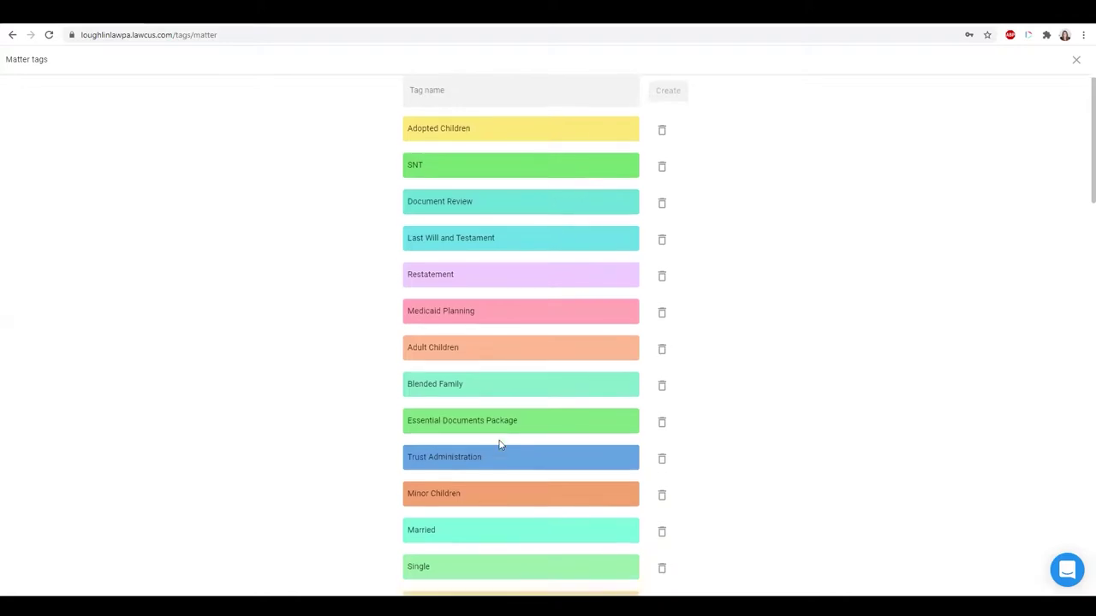
{"action": "scroll", "coordinate": [501, 444], "scroll_direction": "down", "scroll_amount": 13}
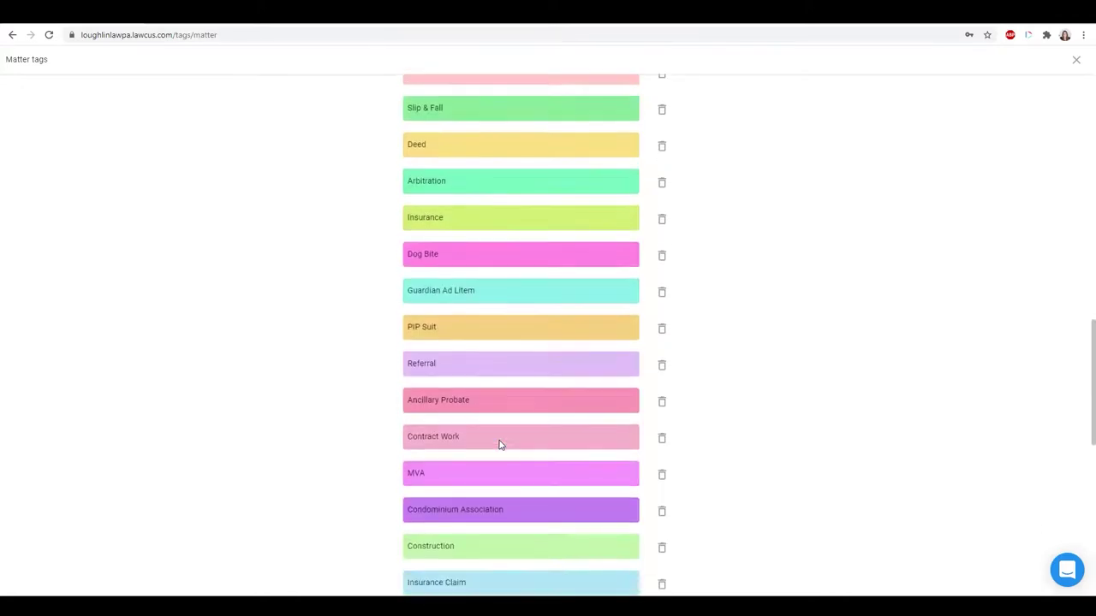
{"action": "scroll", "coordinate": [501, 444], "scroll_direction": "down", "scroll_amount": 3}
{"action": "scroll", "coordinate": [501, 444], "scroll_direction": "up", "scroll_amount": 7}
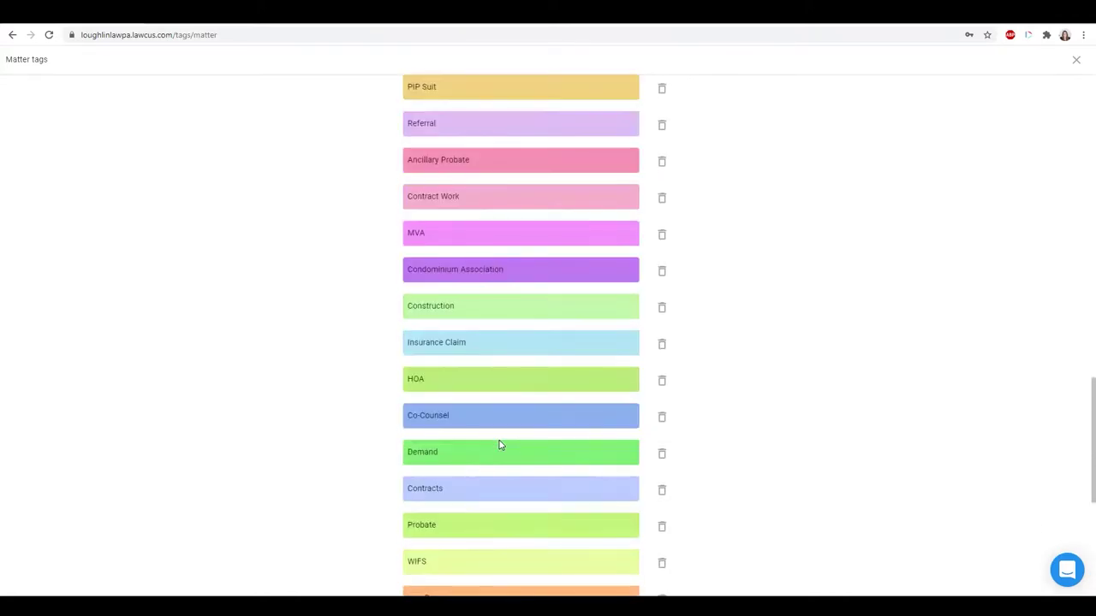
{"action": "scroll", "coordinate": [501, 444], "scroll_direction": "up", "scroll_amount": 11}
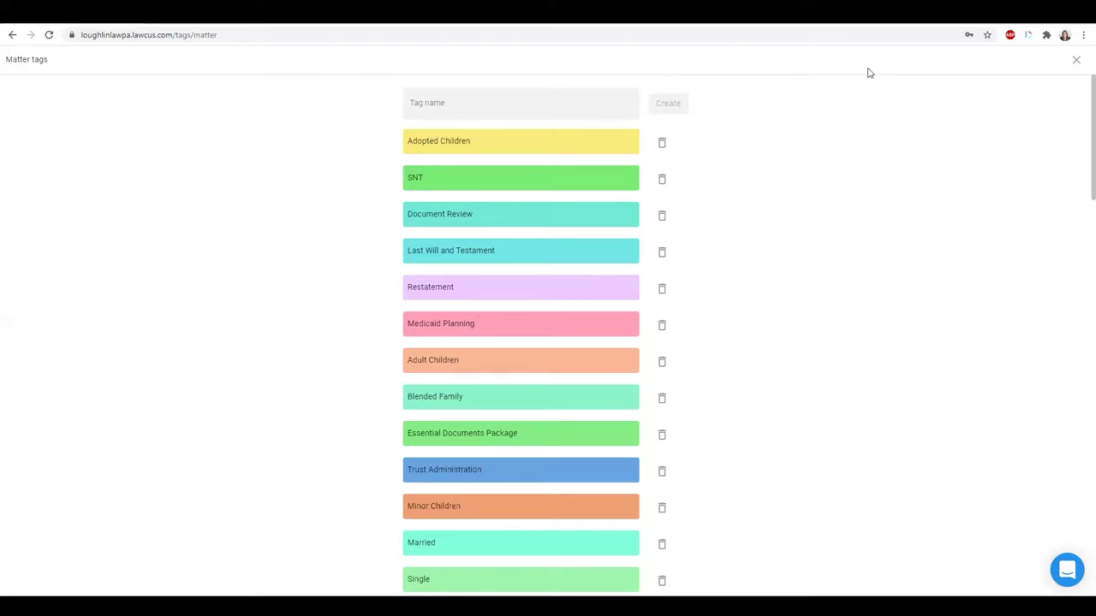
{"action": "left_click", "coordinate": [1076, 64]}
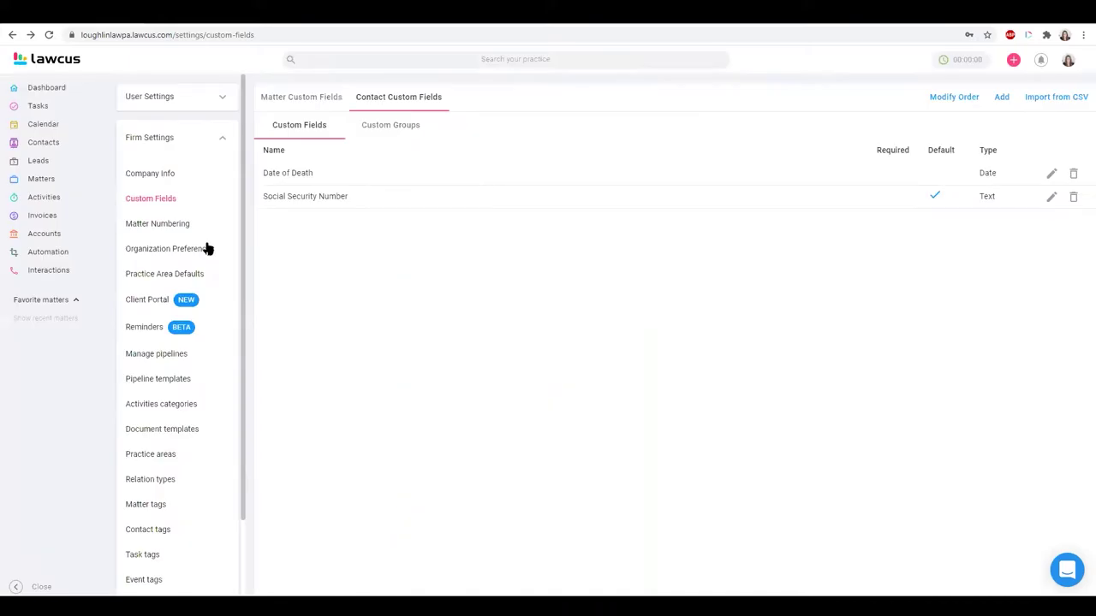
Step: Open the firm's contact tags and look through the complete list
{"action": "scroll", "coordinate": [171, 420], "scroll_direction": "down", "scroll_amount": 2}
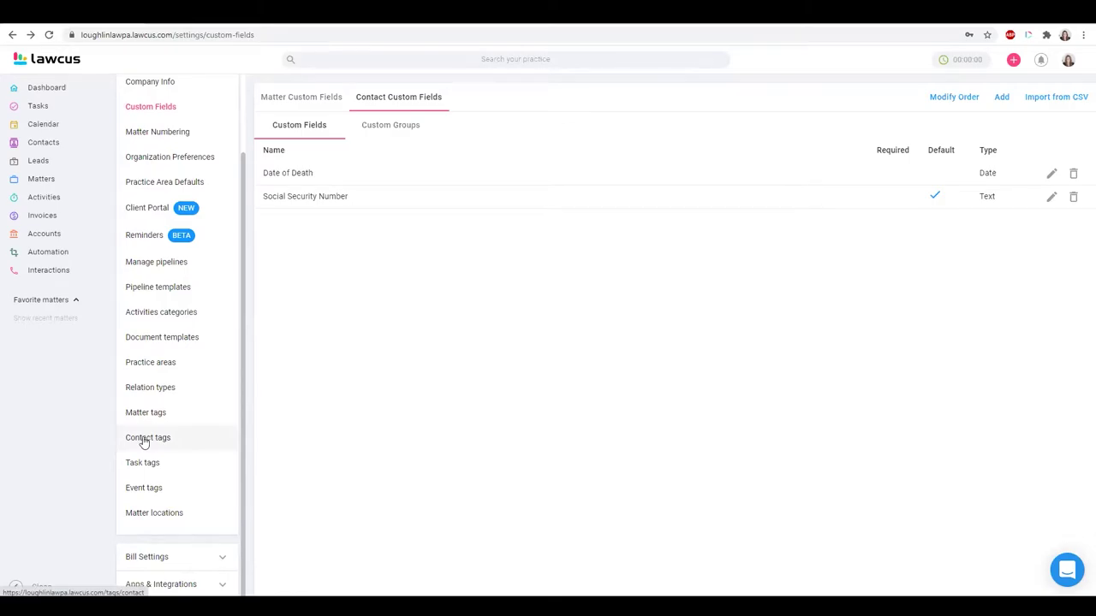
{"action": "left_click", "coordinate": [144, 440]}
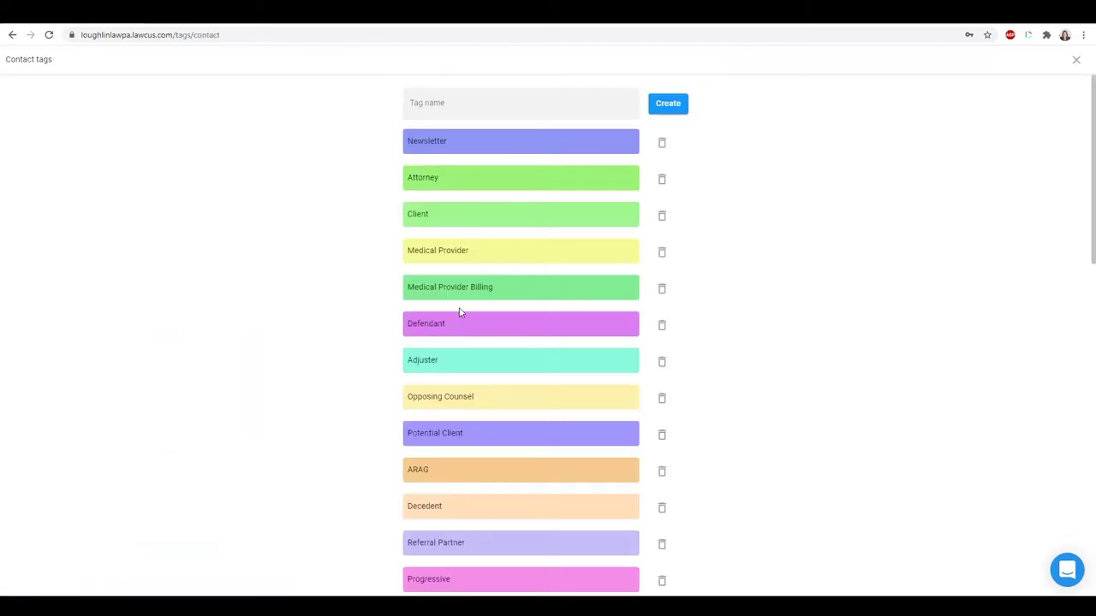
{"action": "scroll", "coordinate": [462, 333], "scroll_direction": "down", "scroll_amount": 10}
{"action": "scroll", "coordinate": [462, 339], "scroll_direction": "up", "scroll_amount": 6}
{"action": "scroll", "coordinate": [462, 339], "scroll_direction": "up", "scroll_amount": 4}
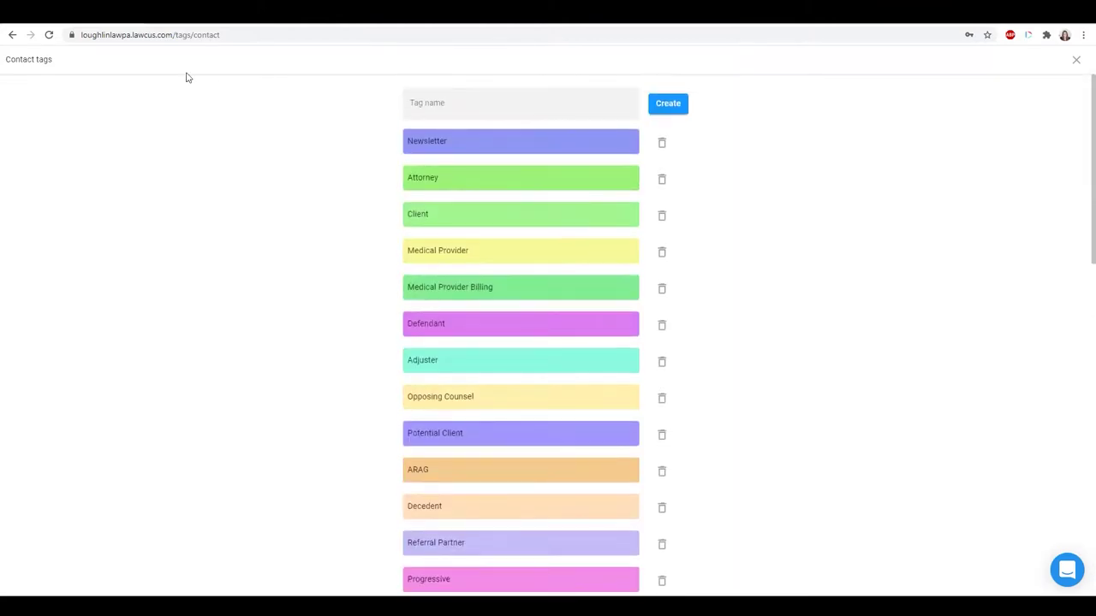
Step: Leave the contact tags, open the firm's pipeline management list to review its pipelines, and close it
{"action": "left_click", "coordinate": [11, 36]}
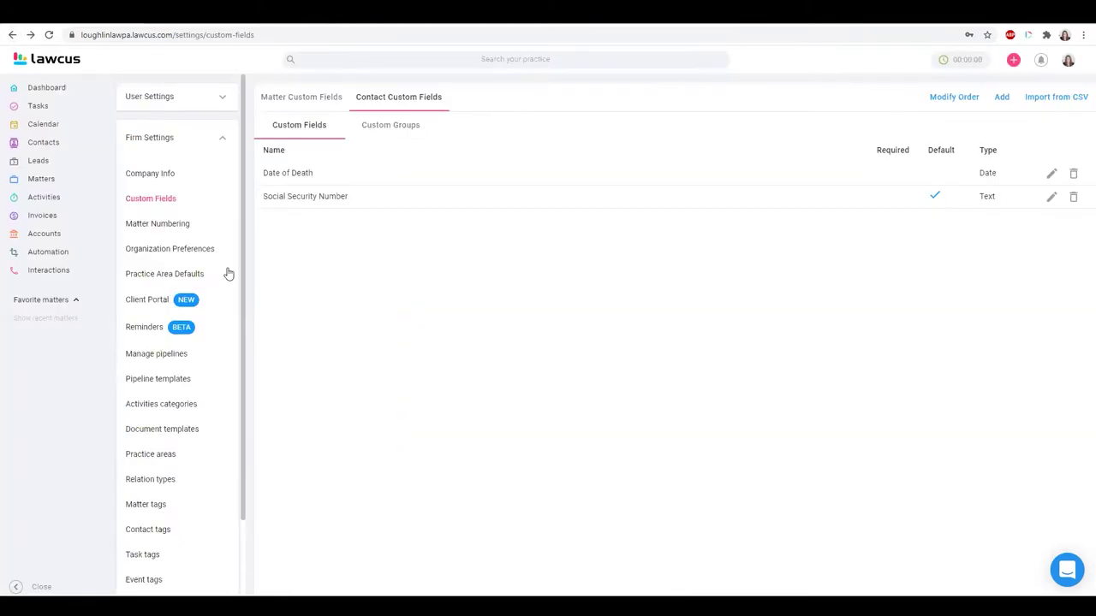
{"action": "left_click", "coordinate": [167, 358]}
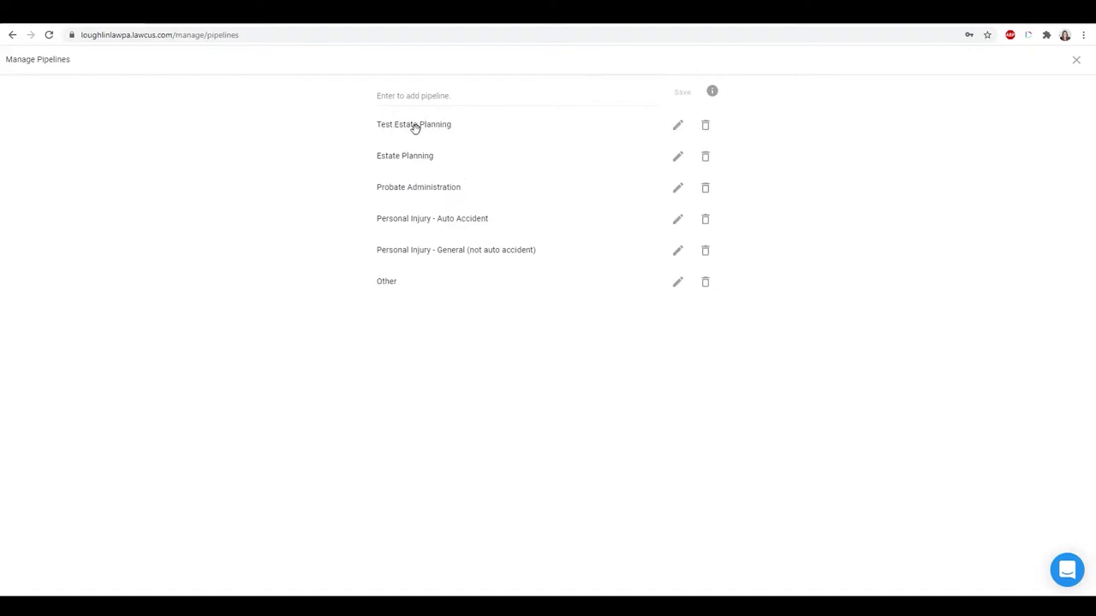
{"action": "left_click", "coordinate": [1077, 64]}
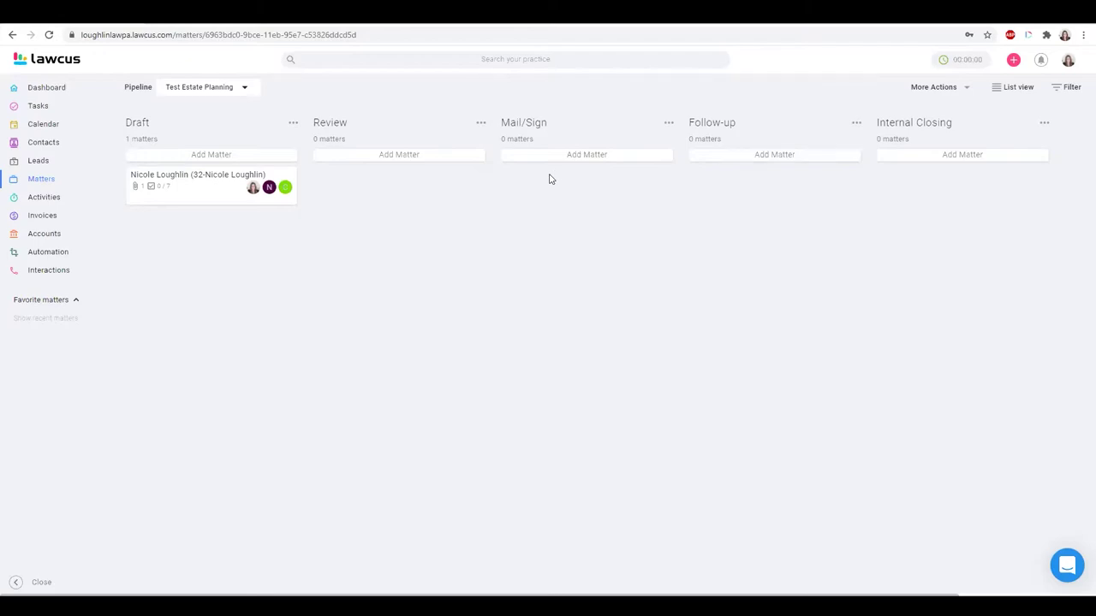
Step: Open the automation area and look through the firm's list of document templates
{"action": "left_click", "coordinate": [38, 255]}
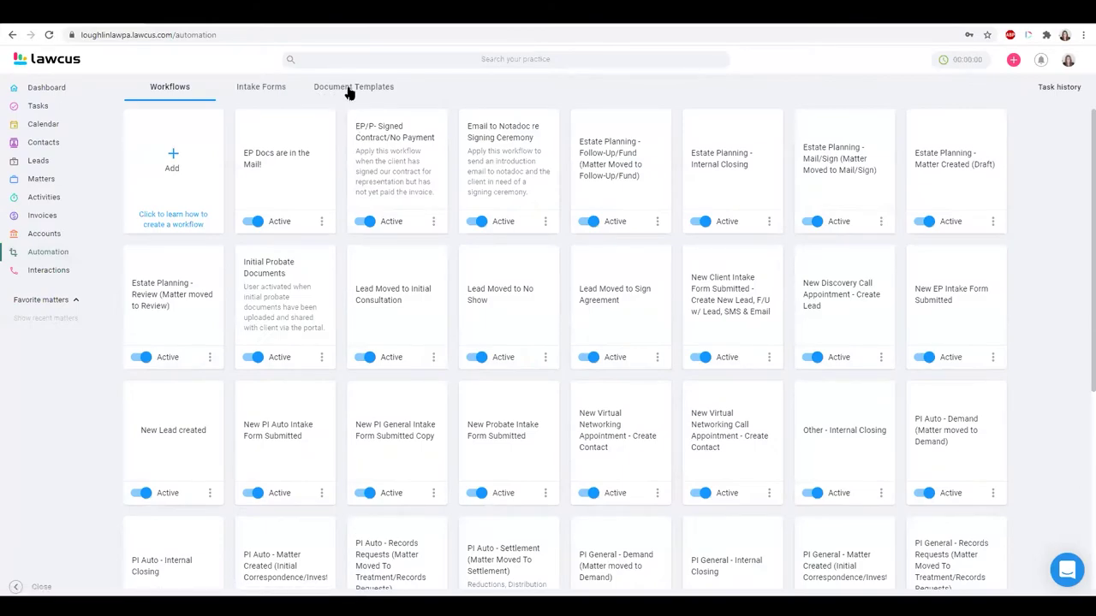
{"action": "left_click", "coordinate": [349, 89]}
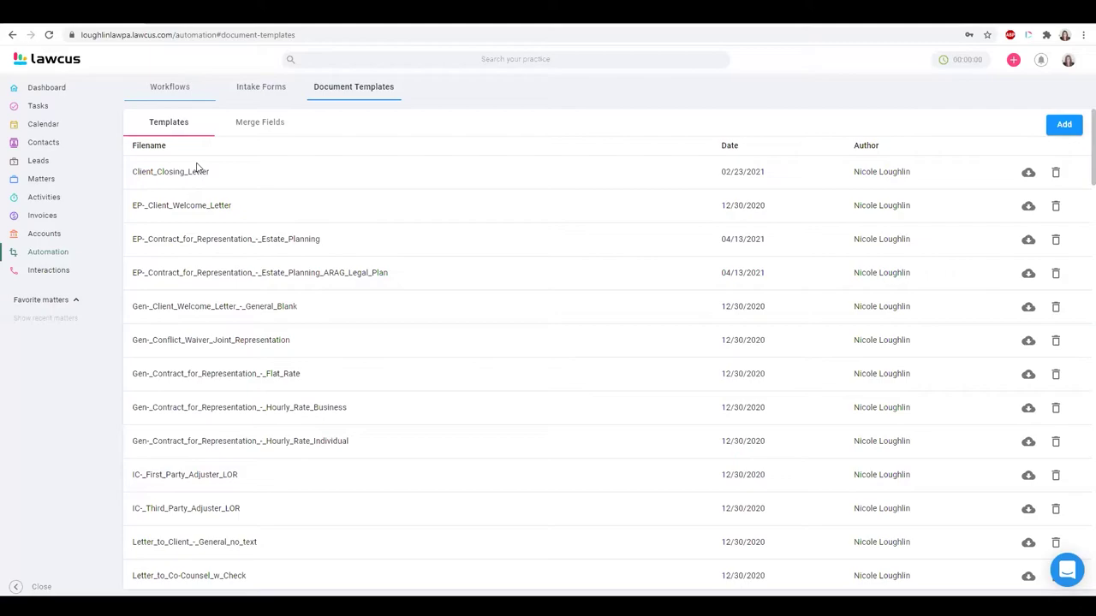
{"action": "scroll", "coordinate": [340, 394], "scroll_direction": "down", "scroll_amount": 8}
{"action": "scroll", "coordinate": [340, 396], "scroll_direction": "down", "scroll_amount": 5}
{"action": "scroll", "coordinate": [340, 396], "scroll_direction": "up", "scroll_amount": 10}
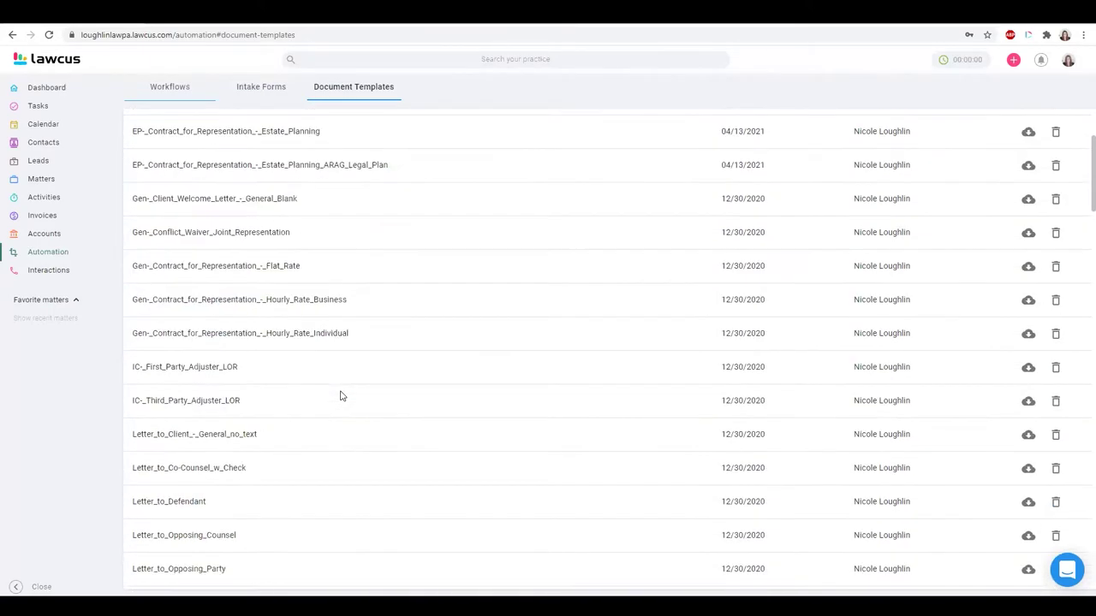
{"action": "scroll", "coordinate": [339, 396], "scroll_direction": "up", "scroll_amount": 2}
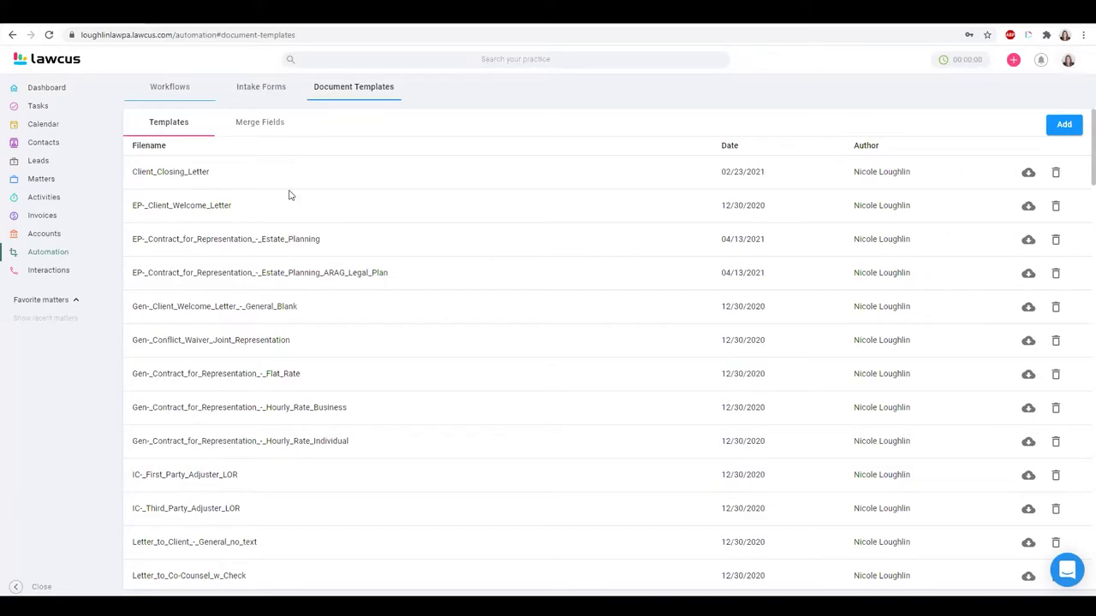
Step: Open the New Client Intake Form, examine its Case Type options, and look through the remaining questions
{"action": "left_click", "coordinate": [270, 94]}
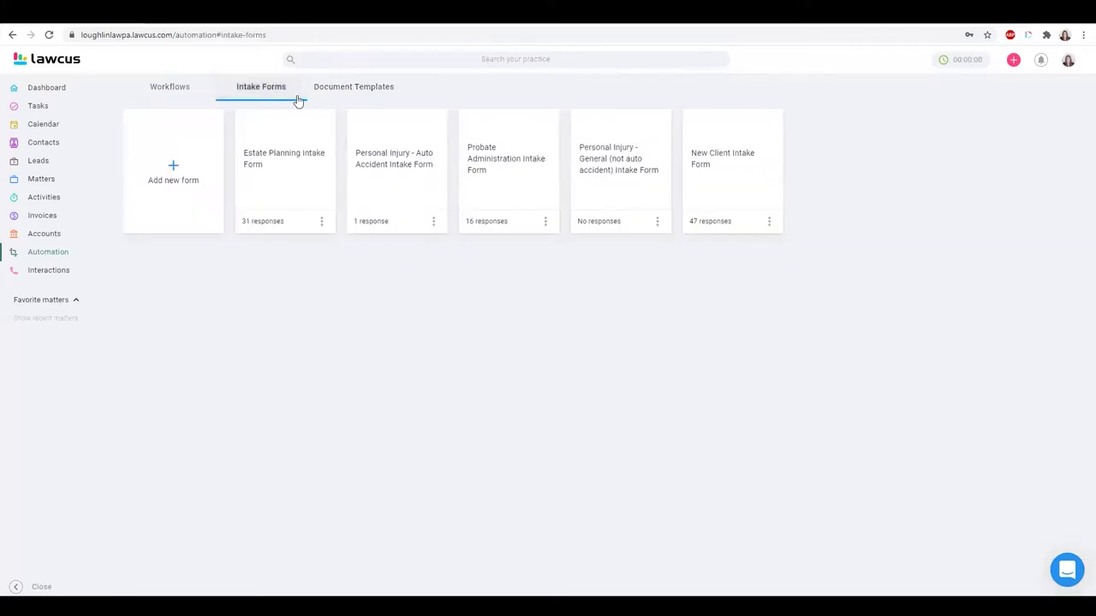
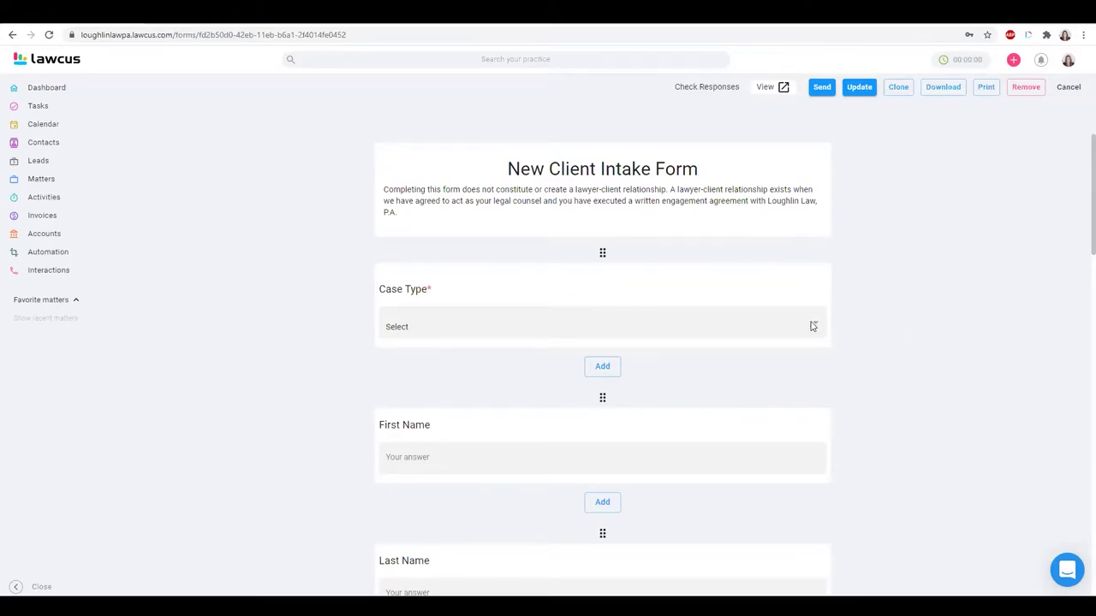
{"action": "left_click", "coordinate": [812, 327]}
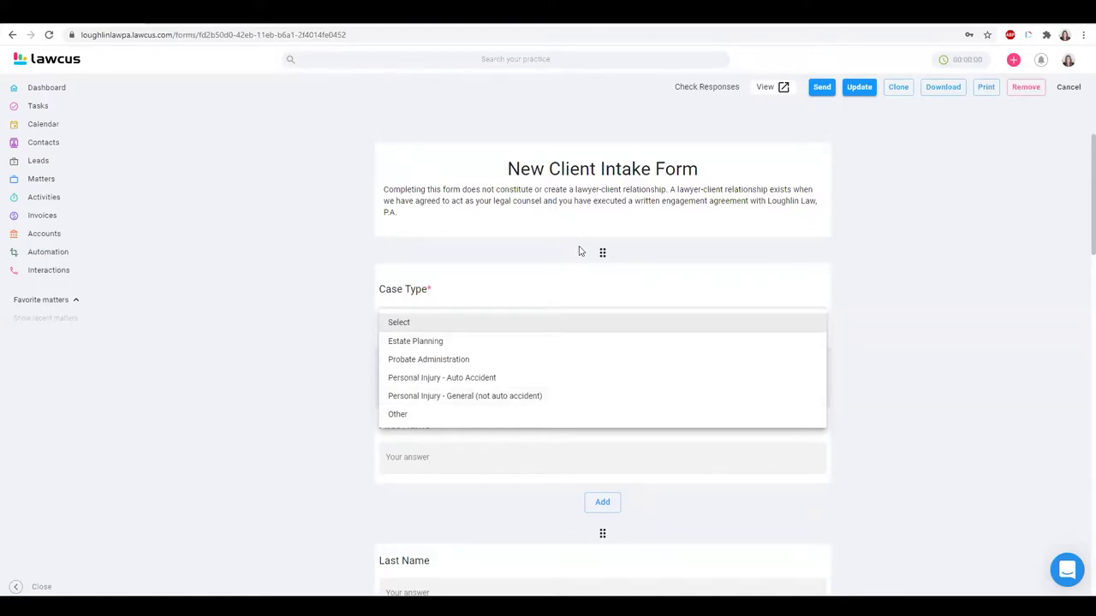
{"action": "left_click", "coordinate": [931, 332]}
{"action": "scroll", "coordinate": [931, 331], "scroll_direction": "down", "scroll_amount": 5}
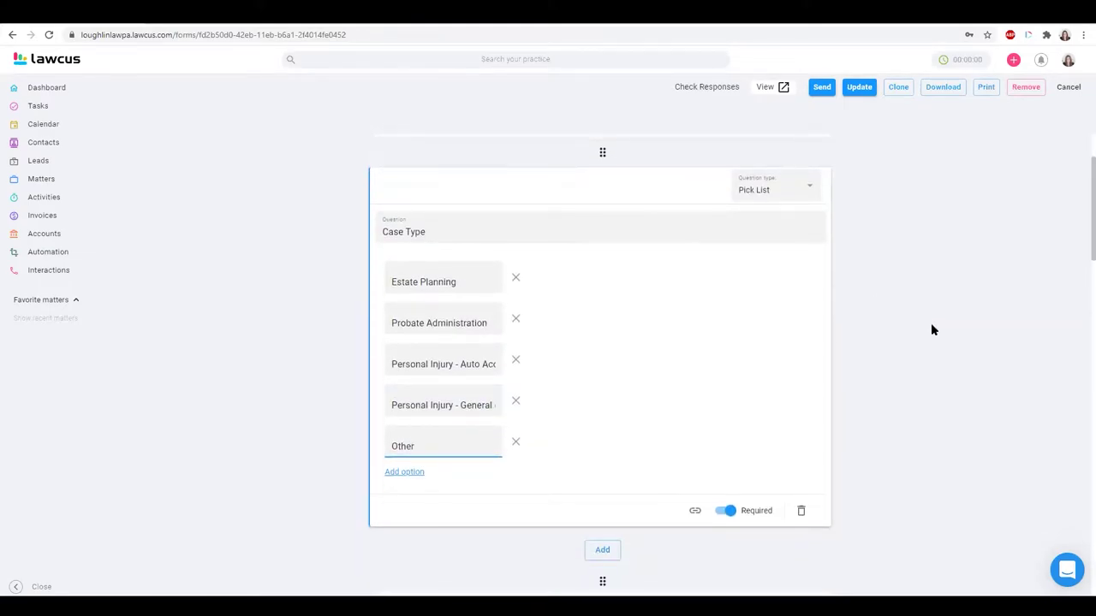
{"action": "scroll", "coordinate": [927, 330], "scroll_direction": "down", "scroll_amount": 2}
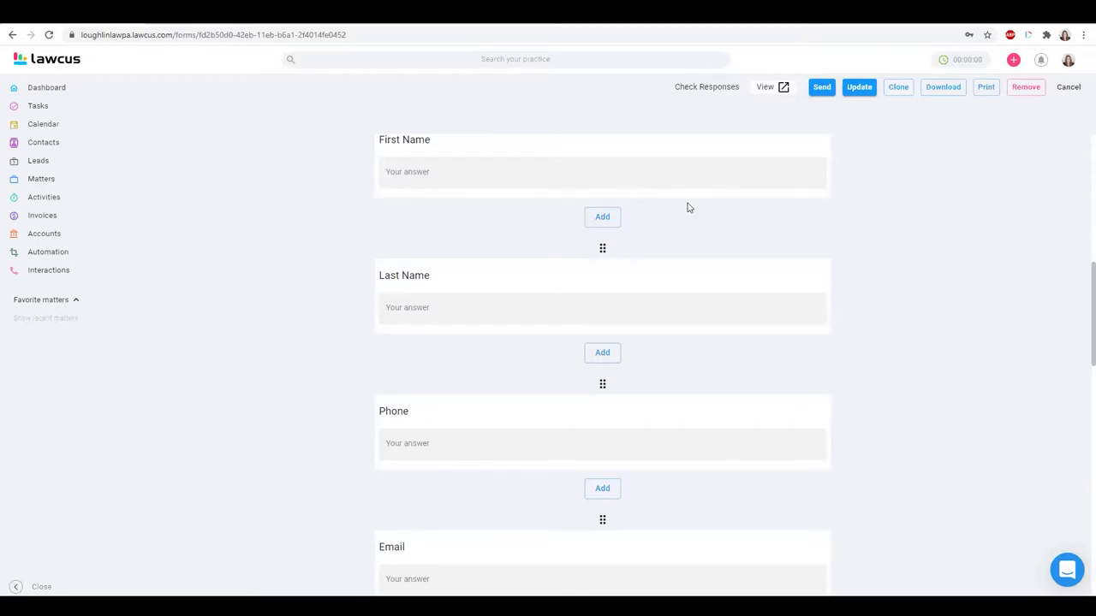
{"action": "scroll", "coordinate": [894, 347], "scroll_direction": "down", "scroll_amount": 2}
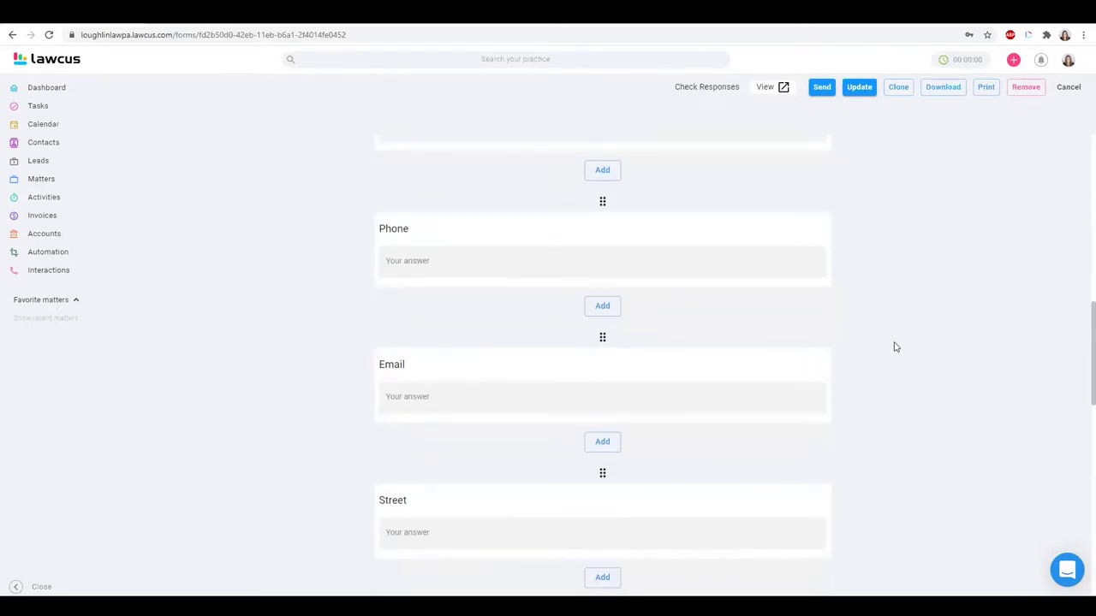
{"action": "scroll", "coordinate": [894, 347], "scroll_direction": "down", "scroll_amount": 8}
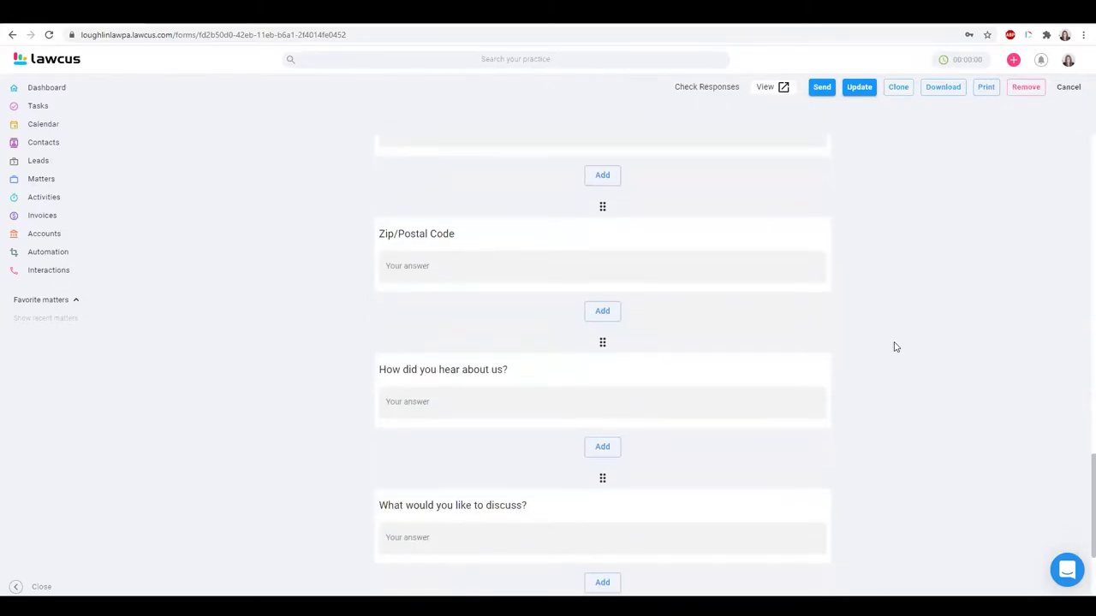
{"action": "scroll", "coordinate": [895, 347], "scroll_direction": "down", "scroll_amount": 2}
{"action": "scroll", "coordinate": [894, 347], "scroll_direction": "up", "scroll_amount": 12}
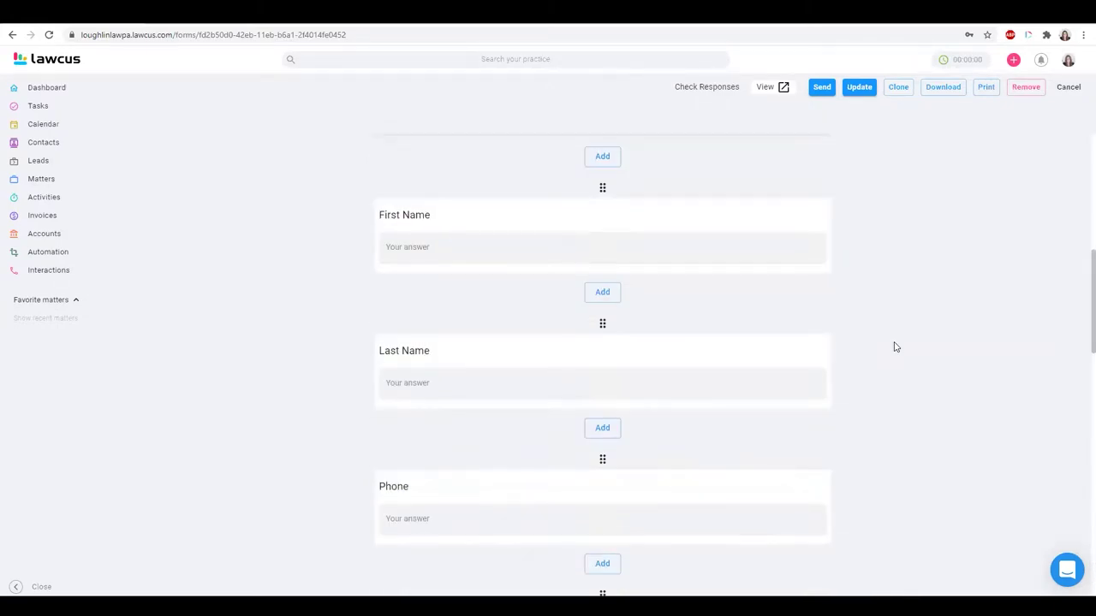
{"action": "scroll", "coordinate": [894, 347], "scroll_direction": "up", "scroll_amount": 5}
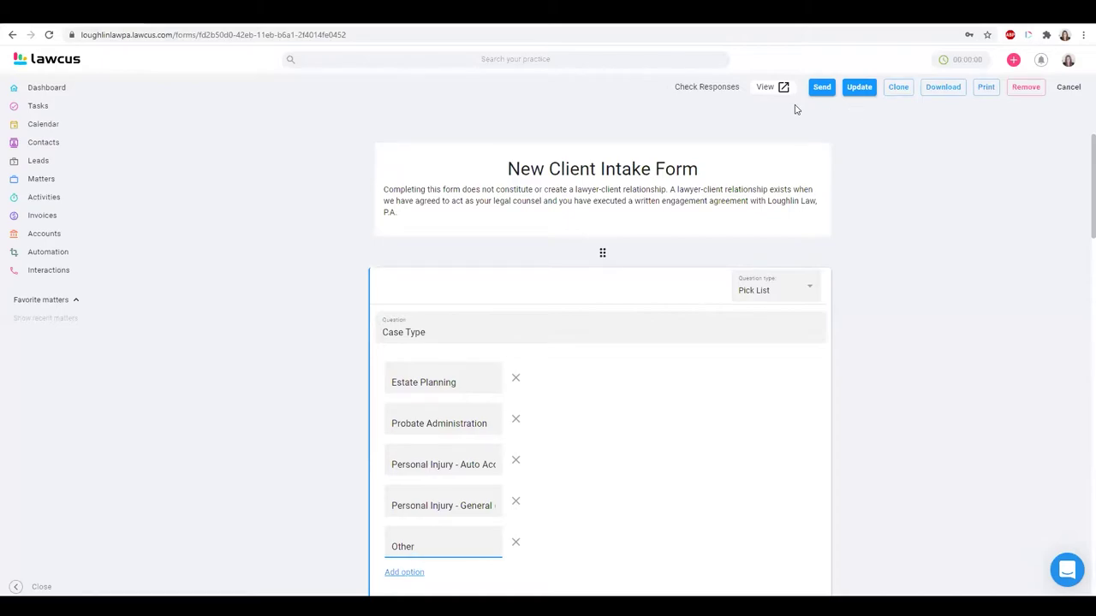
Step: Return to the intake forms, open the Estate Planning Intake Form, and look through the questions on page 1
{"action": "left_click", "coordinate": [39, 255]}
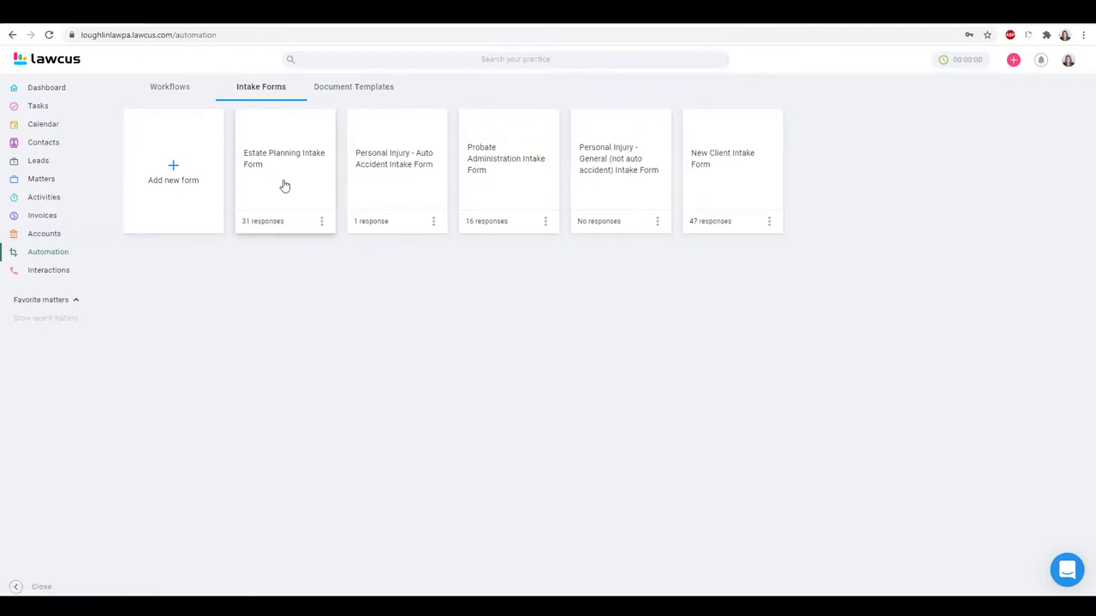
{"action": "left_click", "coordinate": [285, 186]}
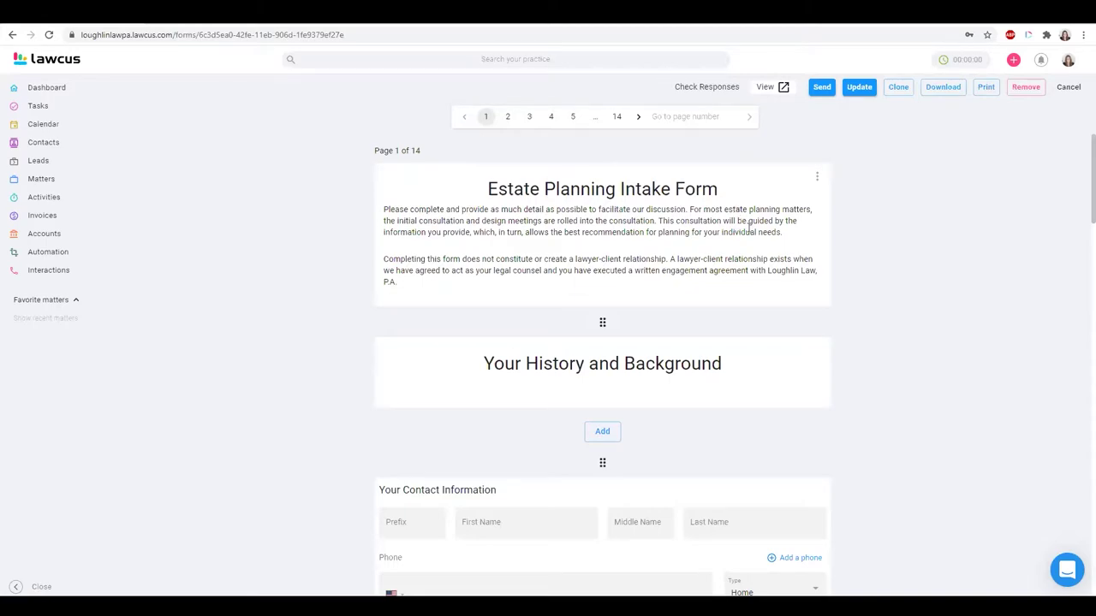
{"action": "scroll", "coordinate": [828, 285], "scroll_direction": "down", "scroll_amount": 6}
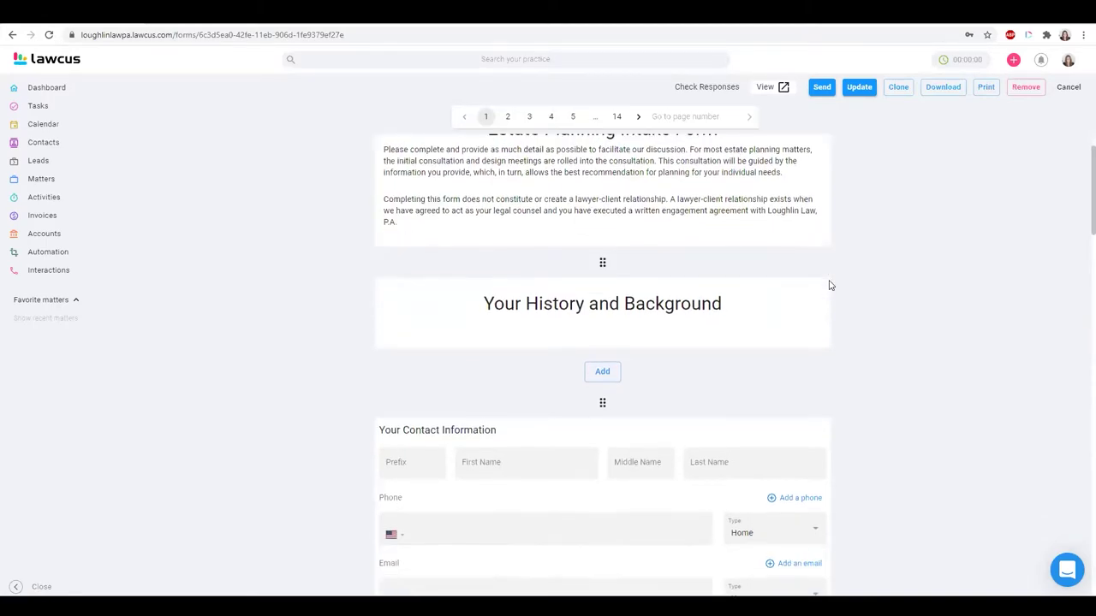
{"action": "scroll", "coordinate": [886, 296], "scroll_direction": "down", "scroll_amount": 9}
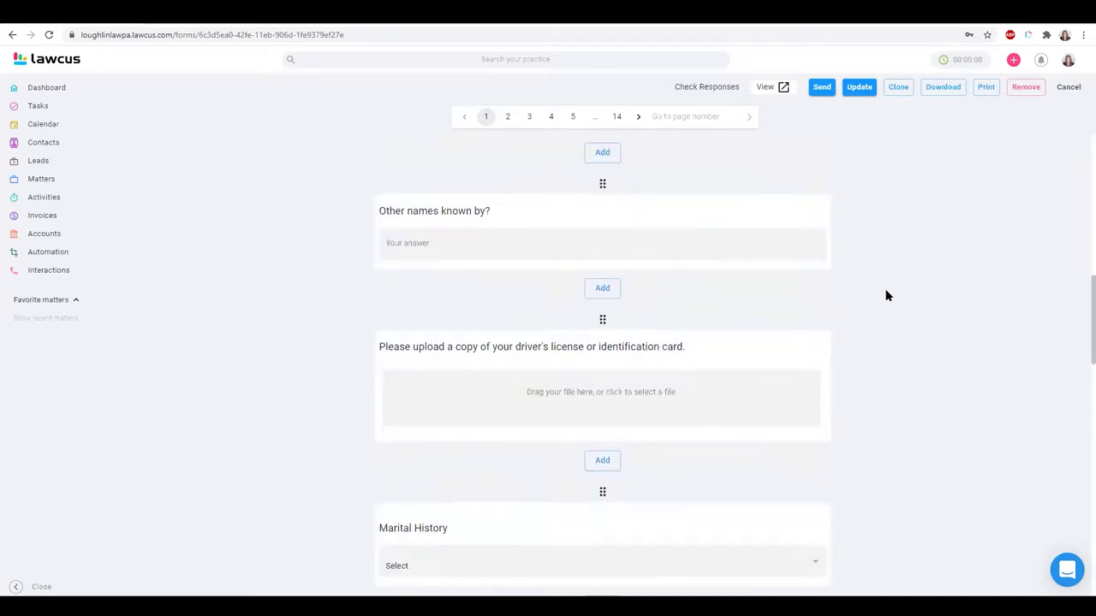
{"action": "scroll", "coordinate": [886, 295], "scroll_direction": "down", "scroll_amount": 6}
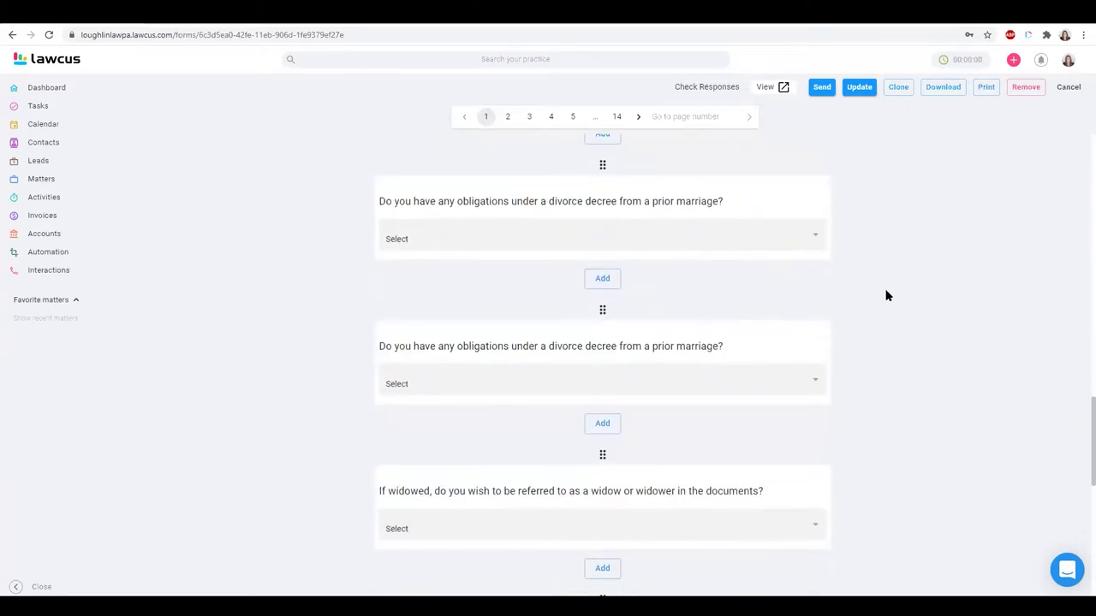
{"action": "scroll", "coordinate": [886, 295], "scroll_direction": "down", "scroll_amount": 2}
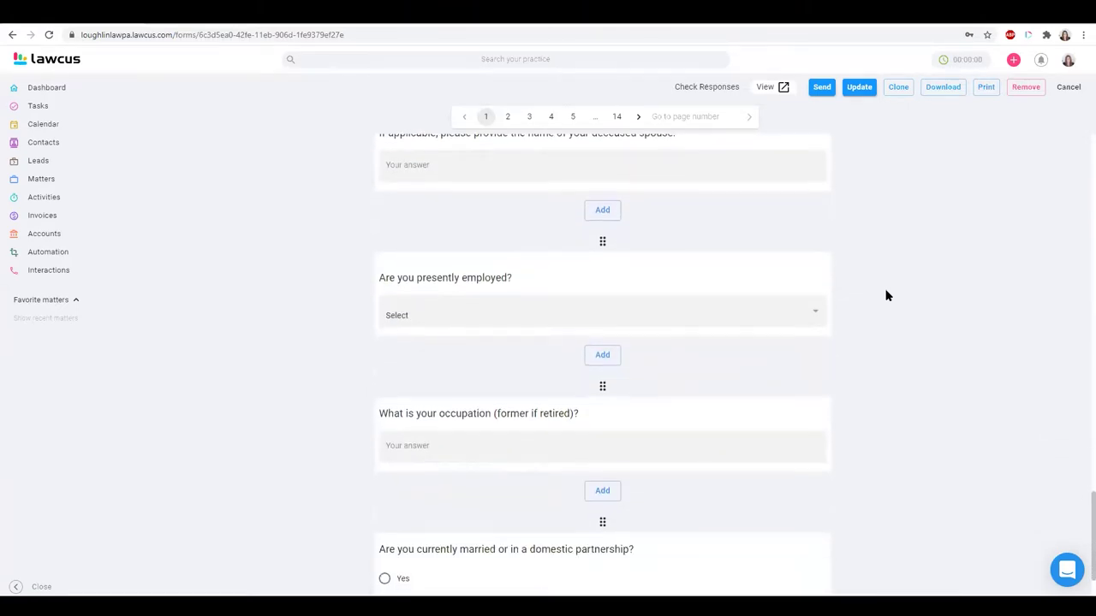
{"action": "scroll", "coordinate": [886, 295], "scroll_direction": "up", "scroll_amount": 7}
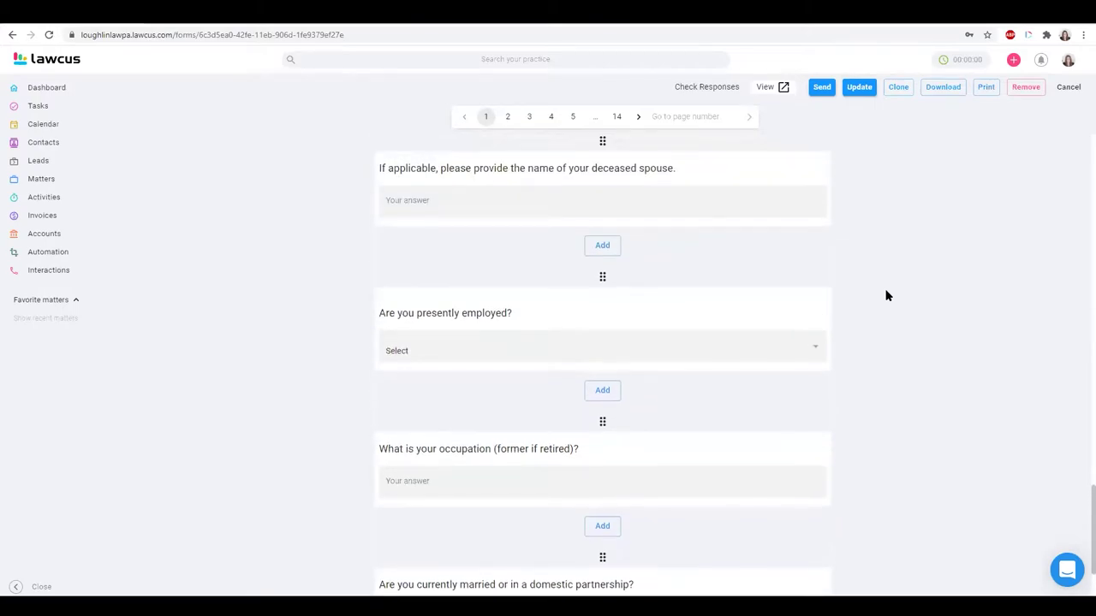
{"action": "scroll", "coordinate": [886, 295], "scroll_direction": "up", "scroll_amount": 10}
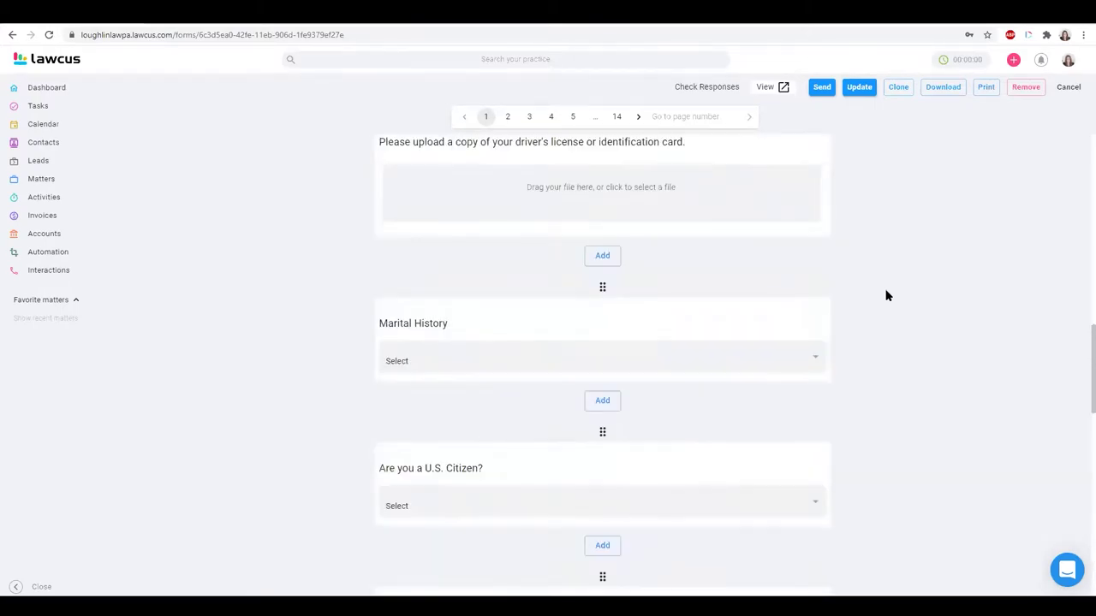
{"action": "scroll", "coordinate": [886, 295], "scroll_direction": "up", "scroll_amount": 5}
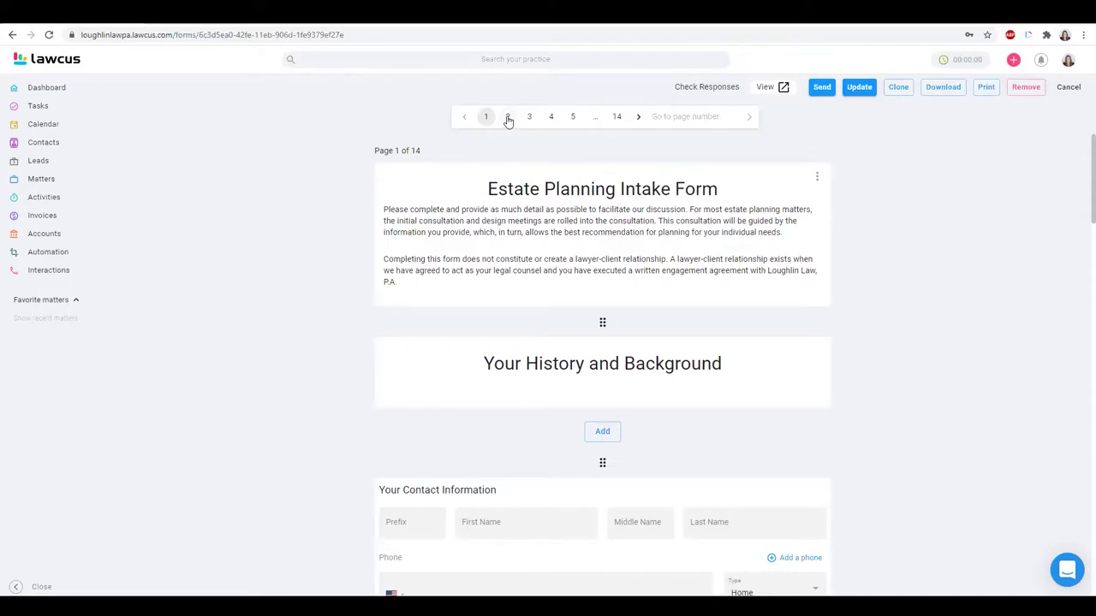
Step: Go through pages 2 to 6 of the Estate Planning Intake Form, from spouse information to the current estate plan questions
{"action": "left_click", "coordinate": [508, 117]}
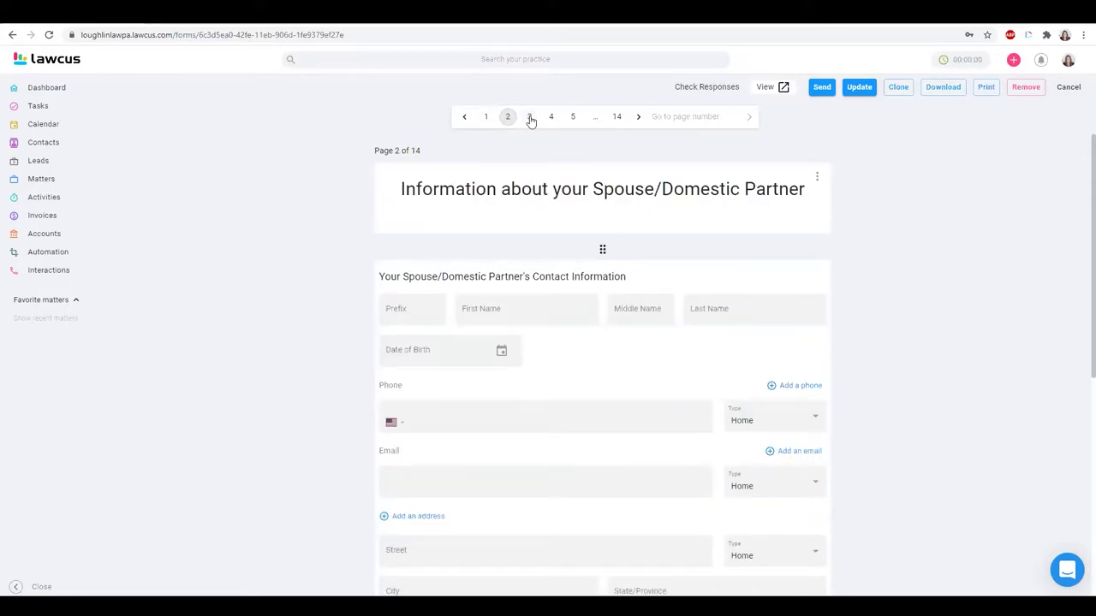
{"action": "left_click", "coordinate": [530, 119]}
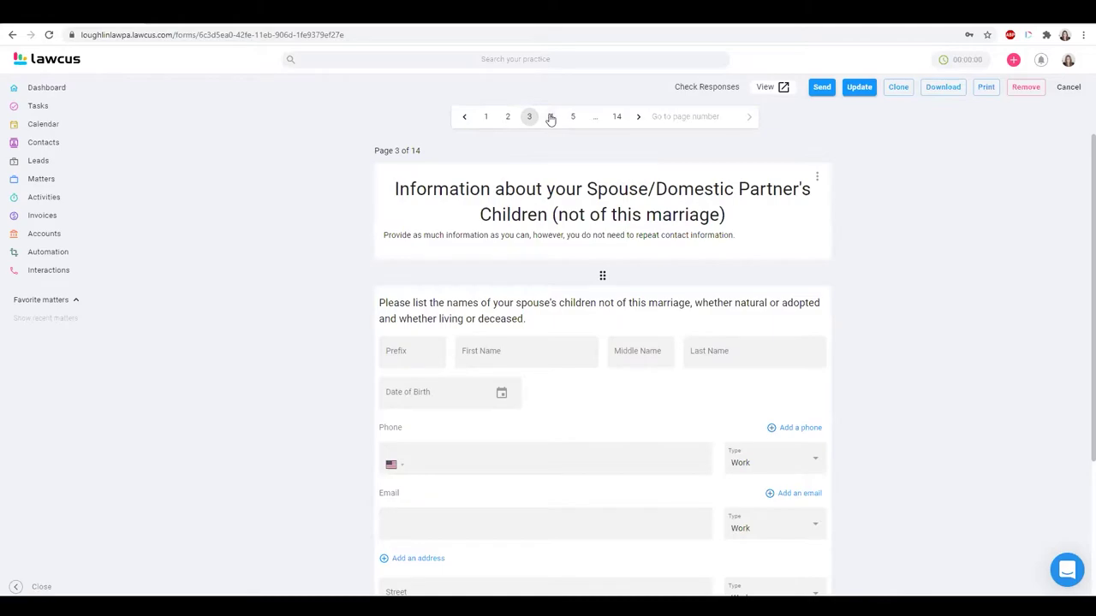
{"action": "left_click", "coordinate": [551, 117]}
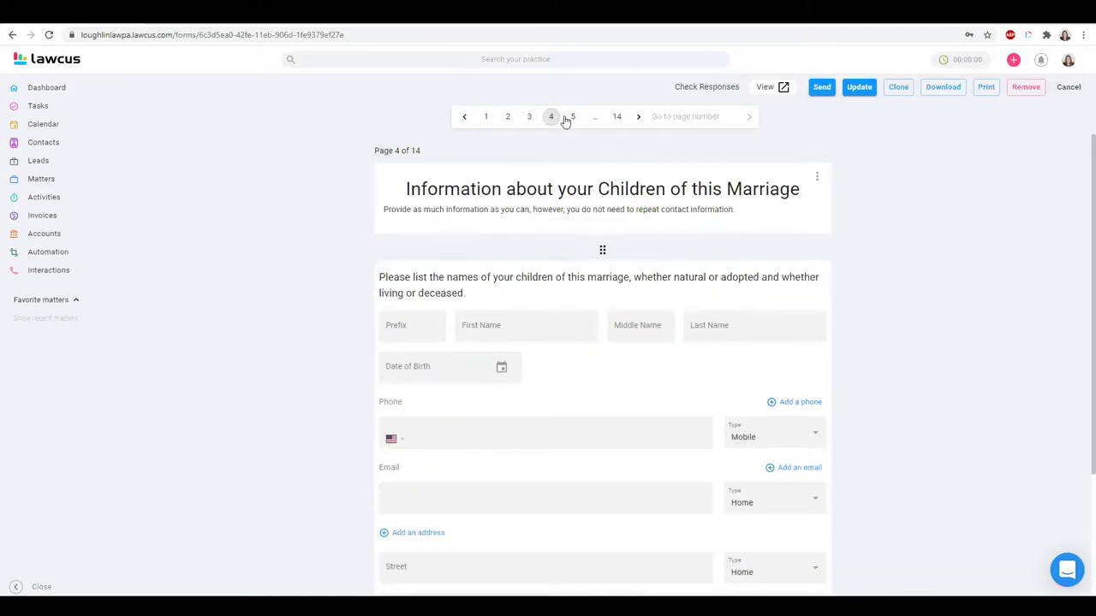
{"action": "left_click", "coordinate": [567, 118]}
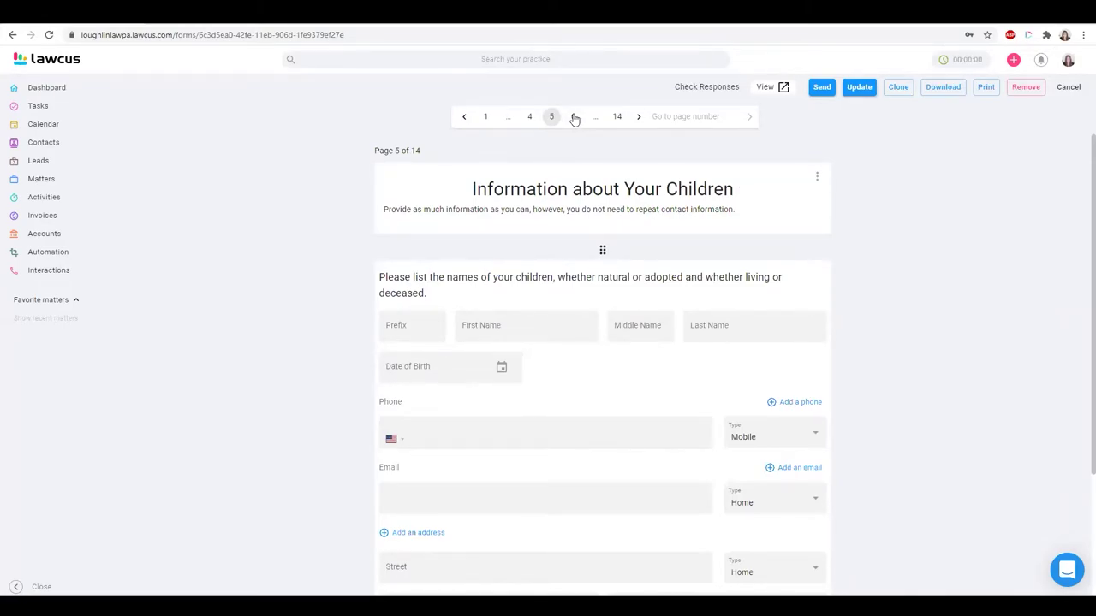
{"action": "left_click", "coordinate": [574, 119]}
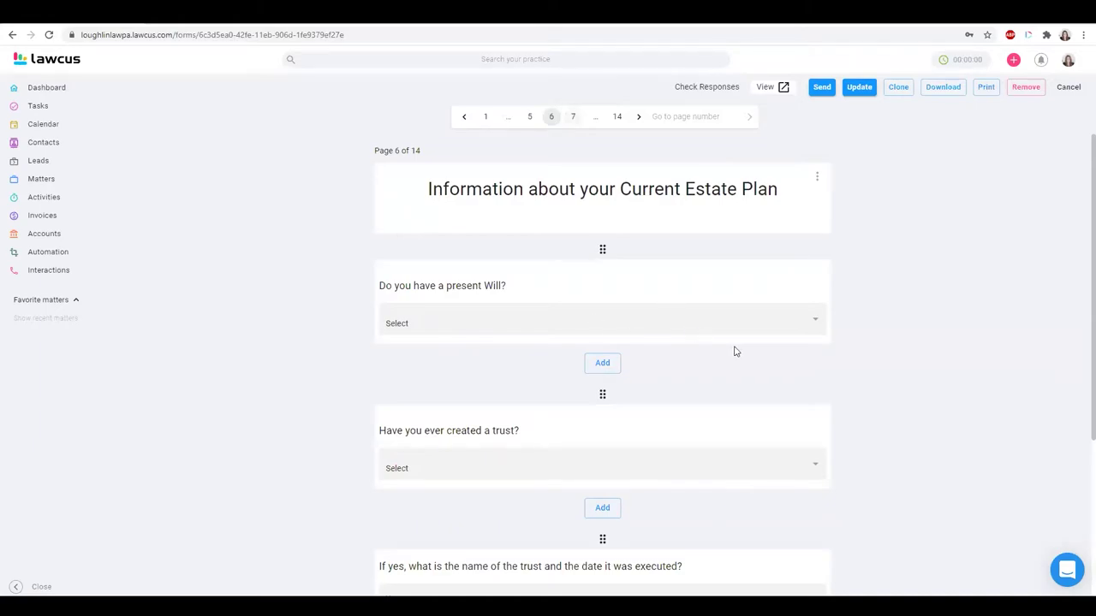
{"action": "scroll", "coordinate": [736, 360], "scroll_direction": "down", "scroll_amount": 3}
{"action": "scroll", "coordinate": [588, 154], "scroll_direction": "up", "scroll_amount": 3}
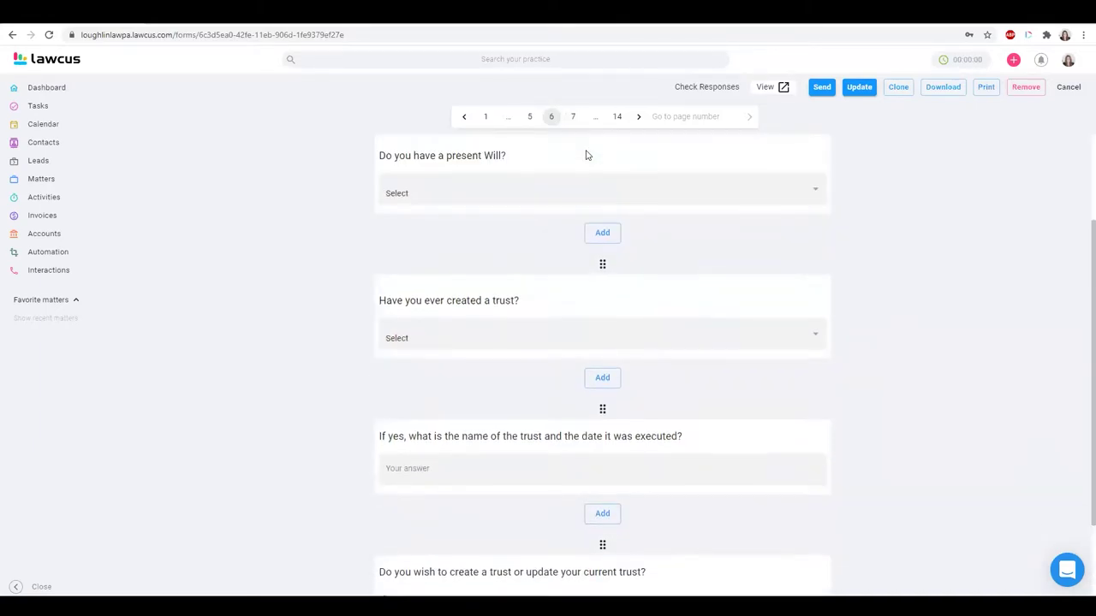
Step: Look through the successor trustee questions on page 7 and the fiduciary appointments on page 8 of the Estate Planning Intake Form
{"action": "left_click", "coordinate": [574, 118]}
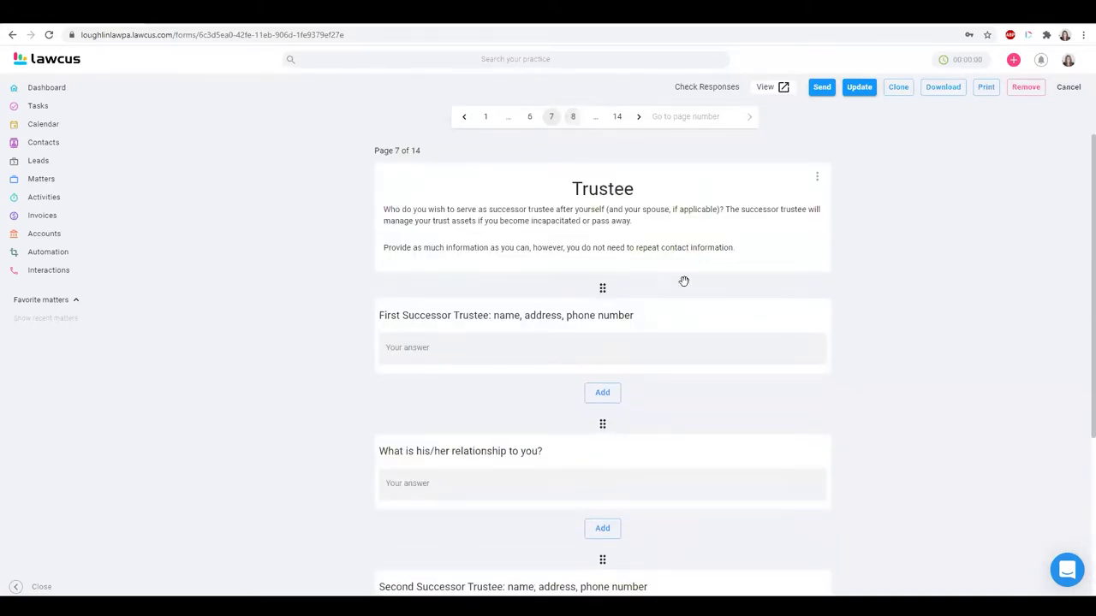
{"action": "scroll", "coordinate": [708, 302], "scroll_direction": "down", "scroll_amount": 1}
{"action": "scroll", "coordinate": [707, 301], "scroll_direction": "down", "scroll_amount": 3}
{"action": "scroll", "coordinate": [675, 256], "scroll_direction": "up", "scroll_amount": 3}
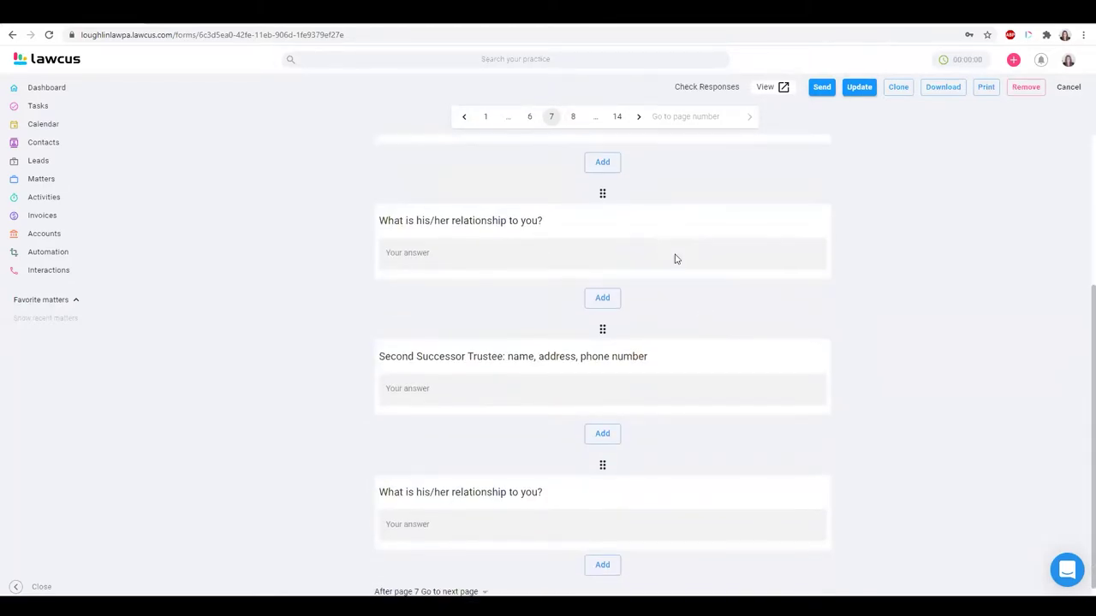
{"action": "left_click", "coordinate": [573, 118]}
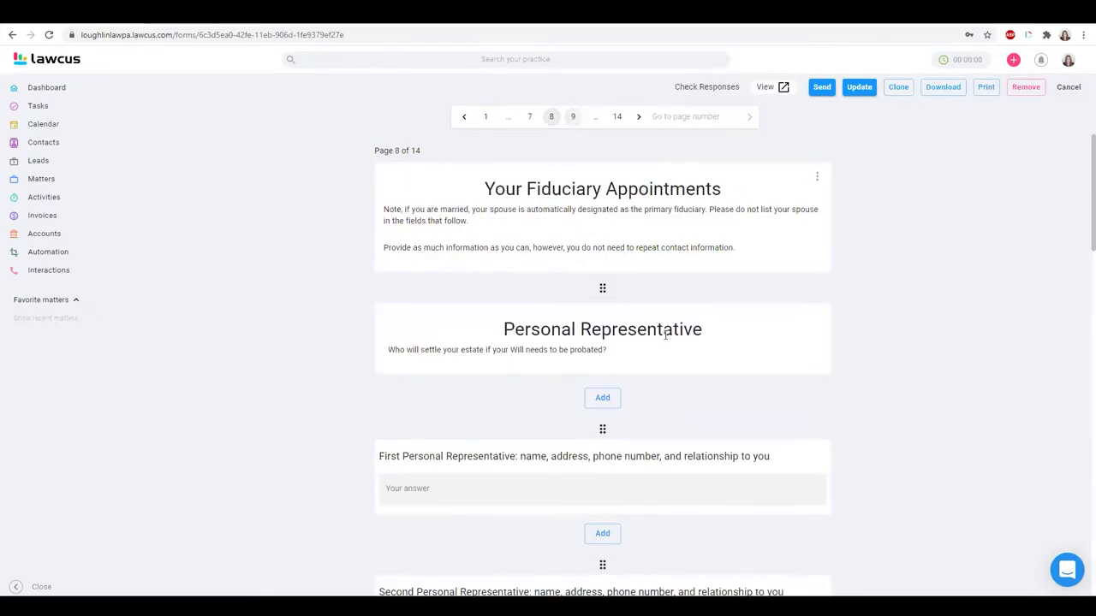
{"action": "scroll", "coordinate": [666, 382], "scroll_direction": "down", "scroll_amount": 6}
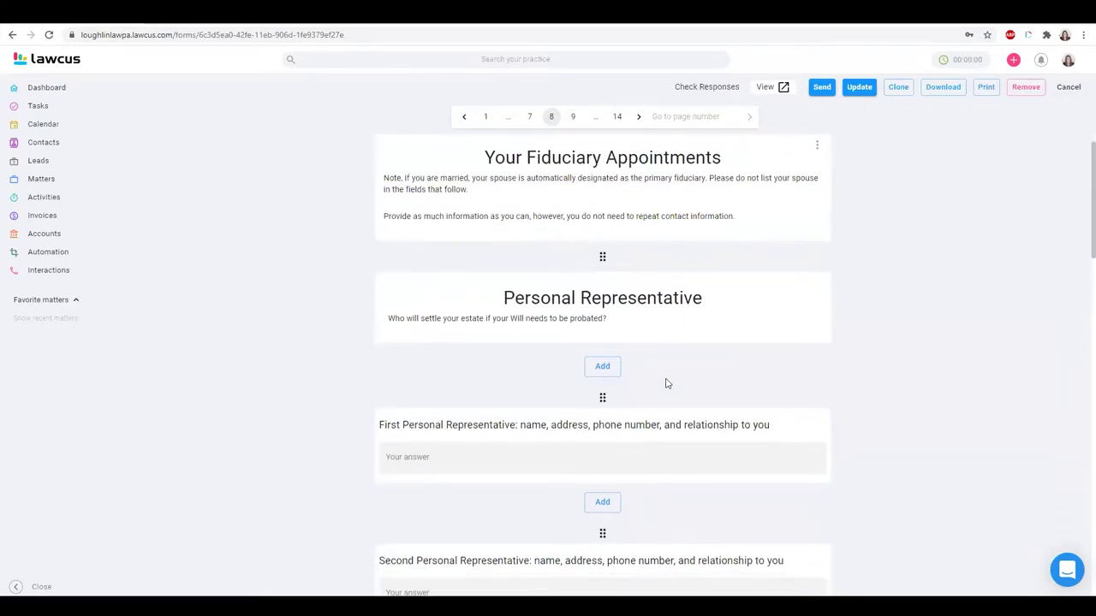
{"action": "scroll", "coordinate": [667, 383], "scroll_direction": "up", "scroll_amount": 6}
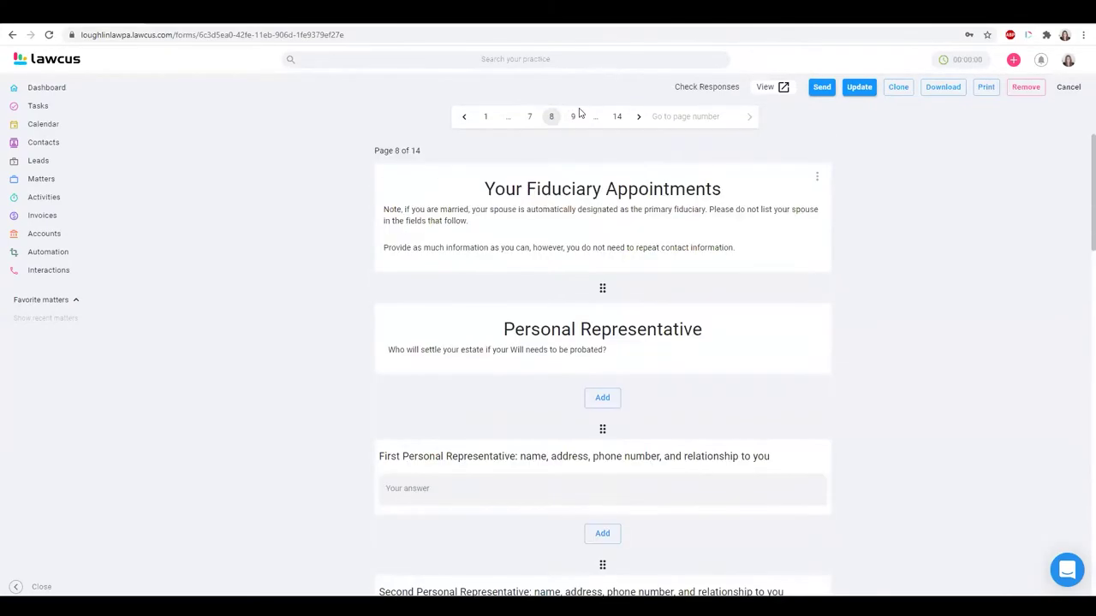
Step: Go to page 9 and examine the spouse's fiduciary appointment questions, including personal representative and power of attorney
{"action": "left_click", "coordinate": [574, 120]}
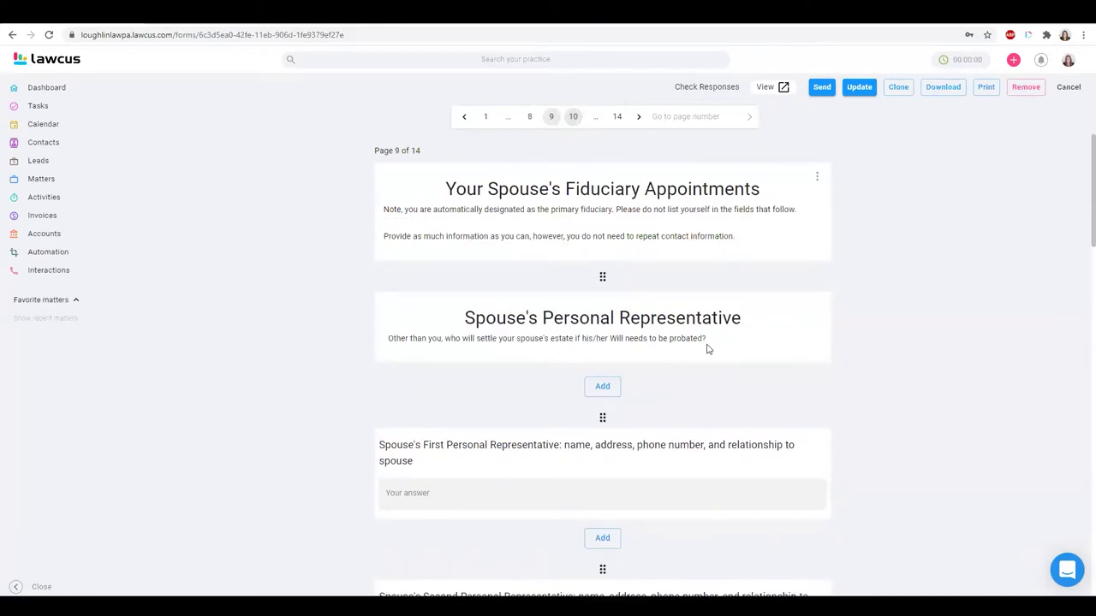
{"action": "scroll", "coordinate": [703, 353], "scroll_direction": "down", "scroll_amount": 1}
{"action": "scroll", "coordinate": [704, 354], "scroll_direction": "down", "scroll_amount": 6}
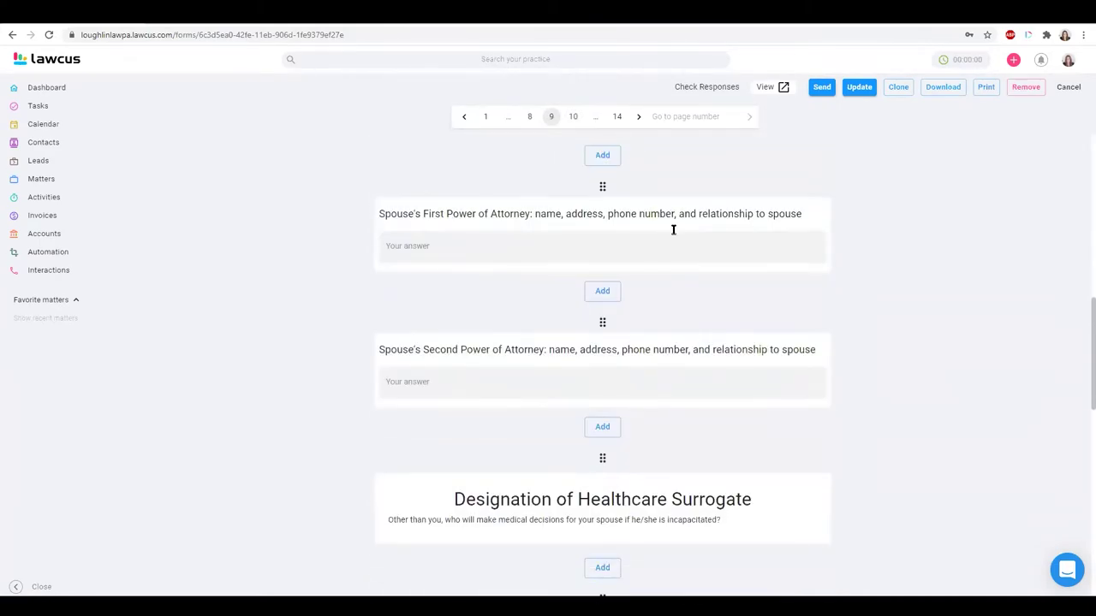
{"action": "scroll", "coordinate": [693, 349], "scroll_direction": "up", "scroll_amount": 2}
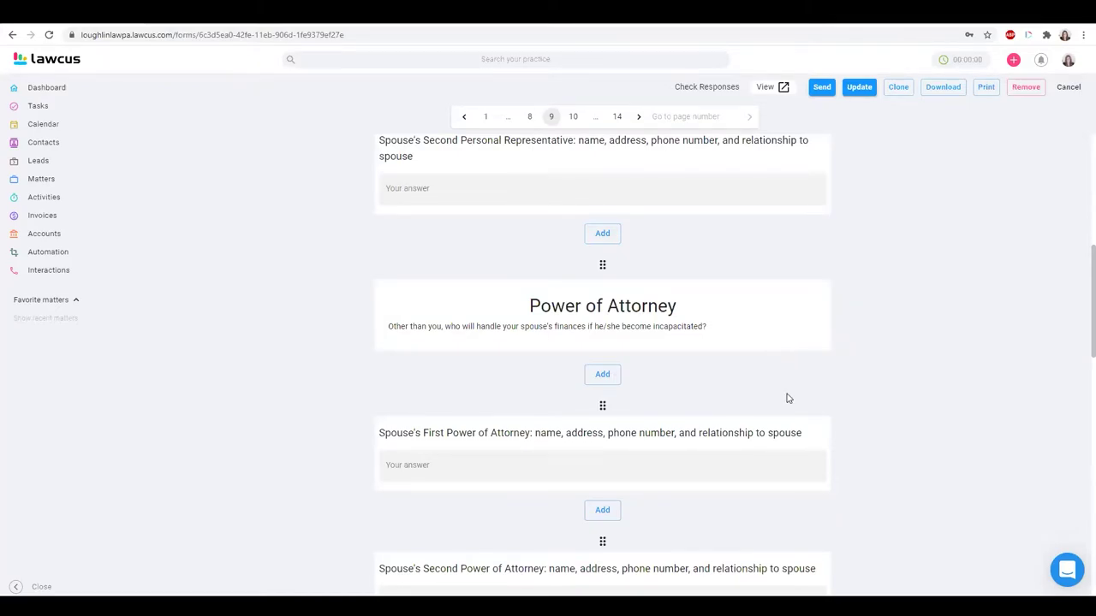
{"action": "scroll", "coordinate": [788, 398], "scroll_direction": "up", "scroll_amount": 5}
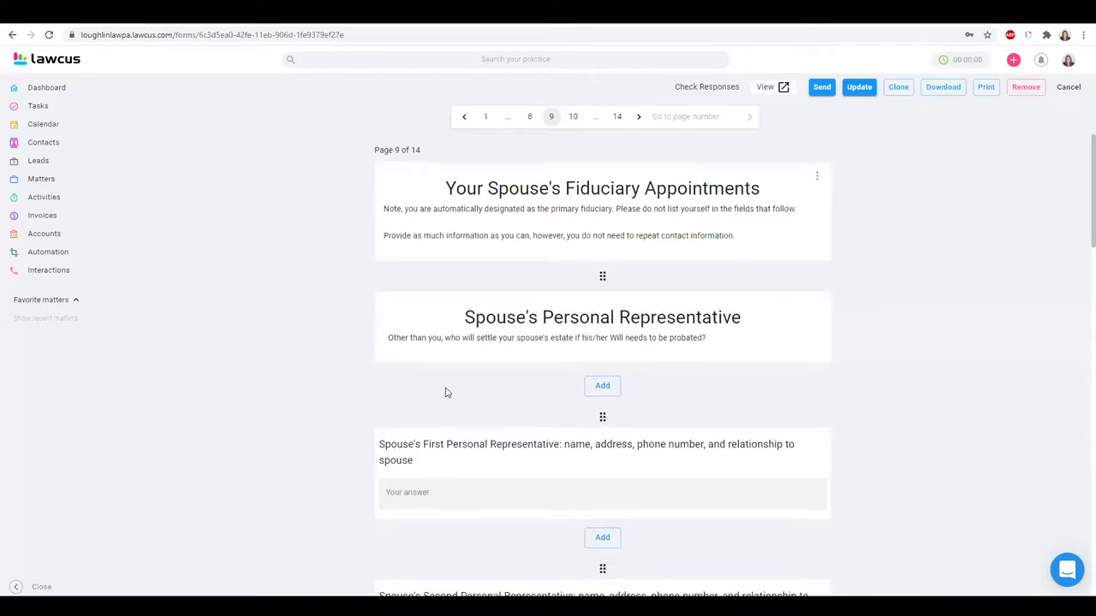
{"action": "scroll", "coordinate": [345, 339], "scroll_direction": "down", "scroll_amount": 2}
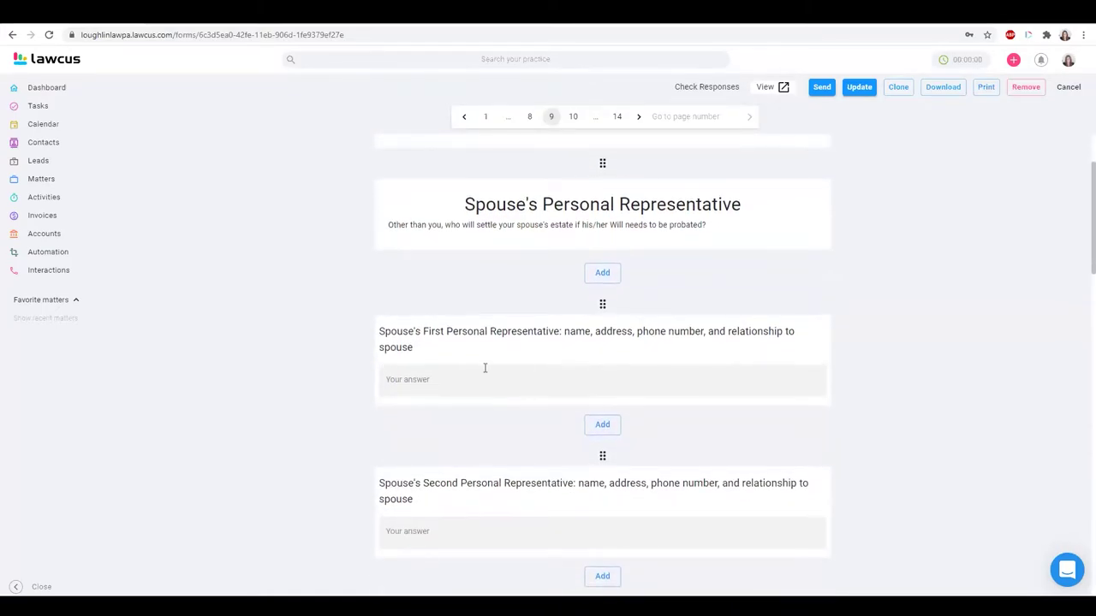
{"action": "scroll", "coordinate": [684, 281], "scroll_direction": "up", "scroll_amount": 2}
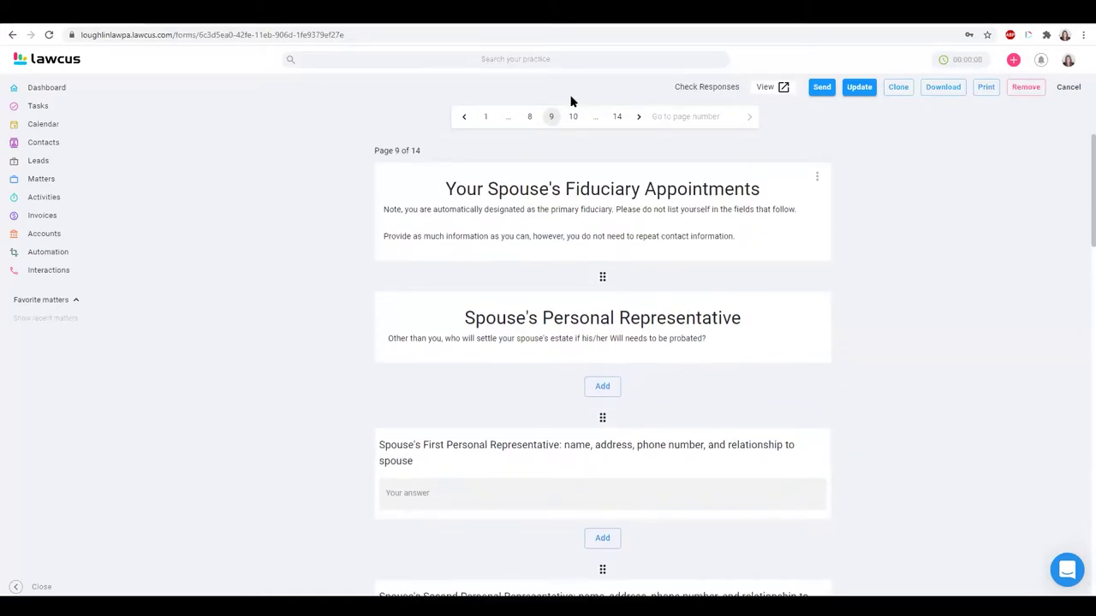
Step: Look through the Distribution and Beneficiaries questions on page 10 and open the Assets page
{"action": "left_click", "coordinate": [572, 118]}
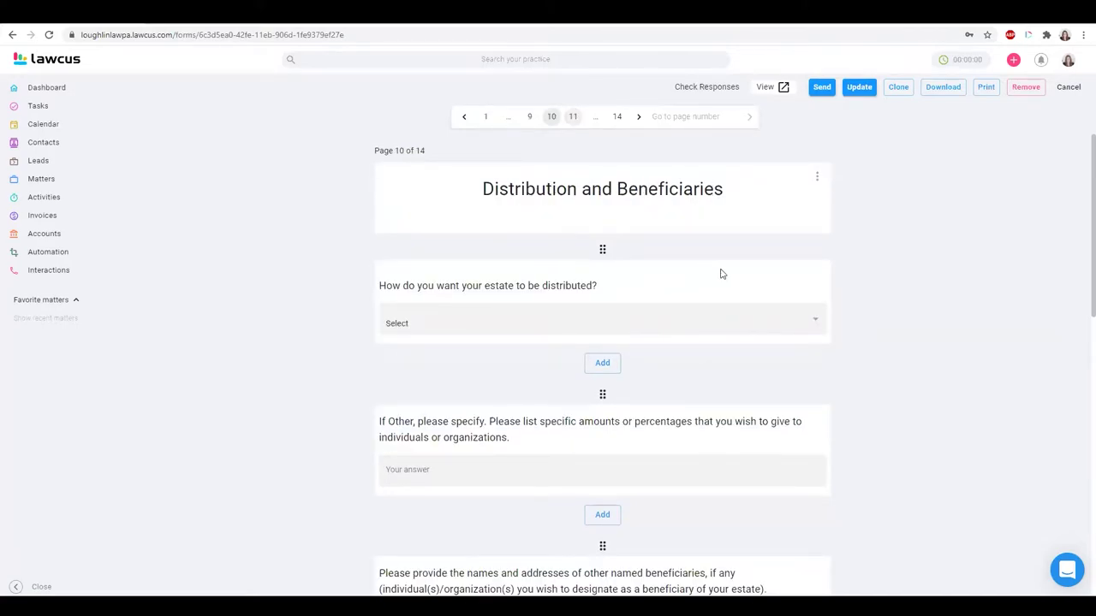
{"action": "scroll", "coordinate": [793, 351], "scroll_direction": "down", "scroll_amount": 12}
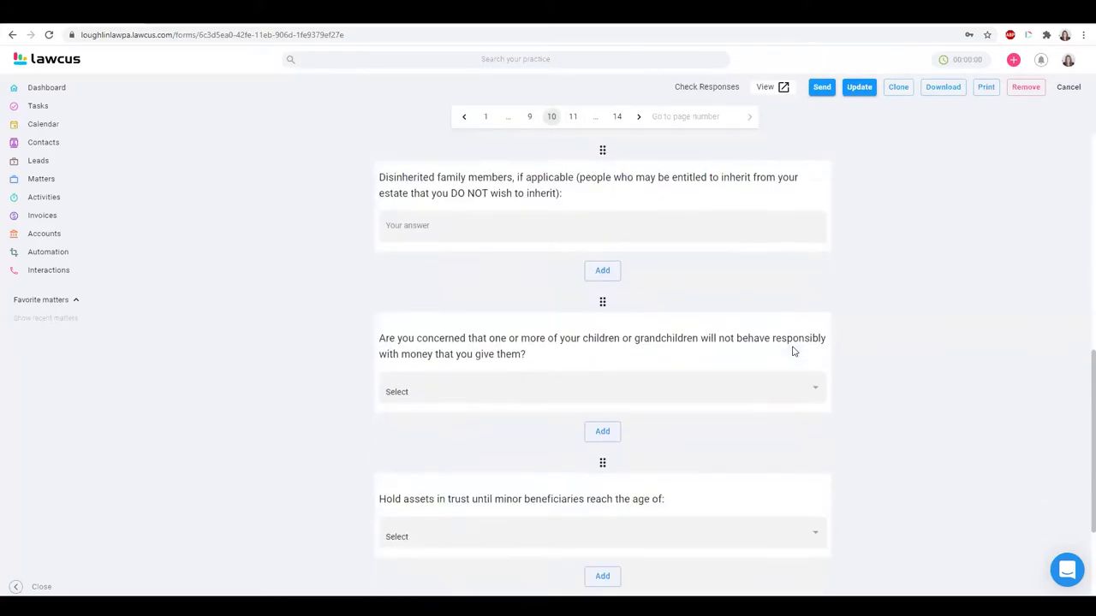
{"action": "scroll", "coordinate": [793, 351], "scroll_direction": "up", "scroll_amount": 12}
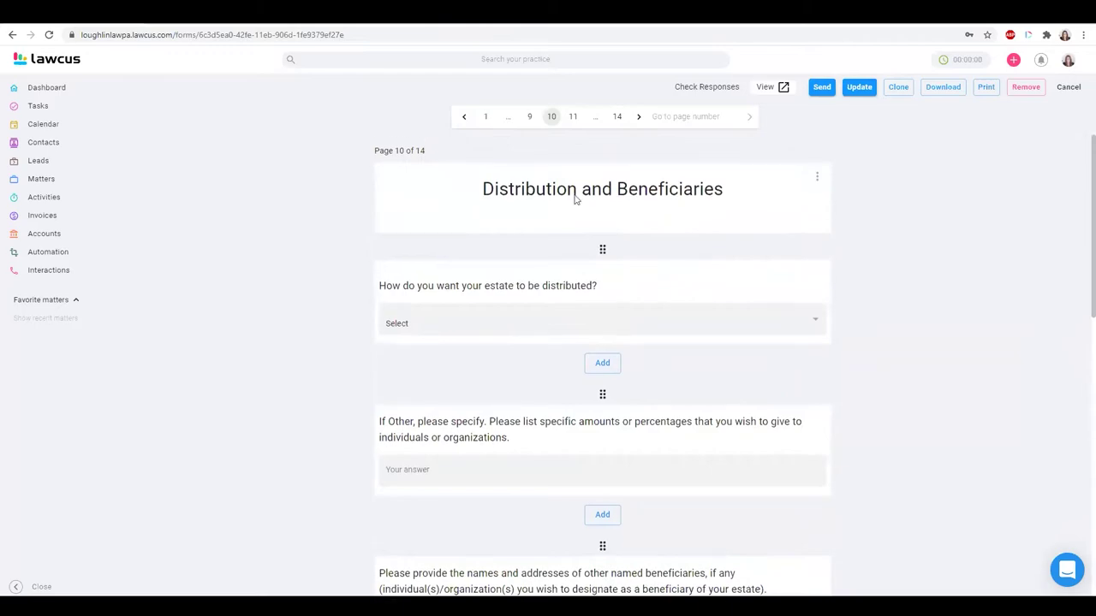
{"action": "left_click", "coordinate": [572, 118]}
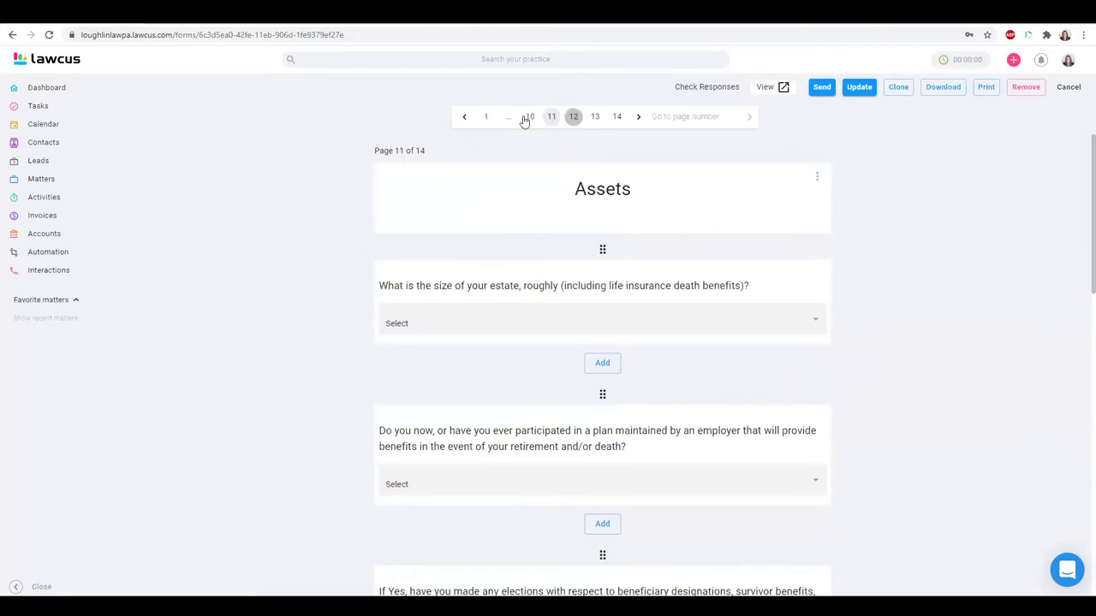
Step: Return to the spouse pages and examine the contact fields for the spouse's children on page 3
{"action": "left_click", "coordinate": [486, 117]}
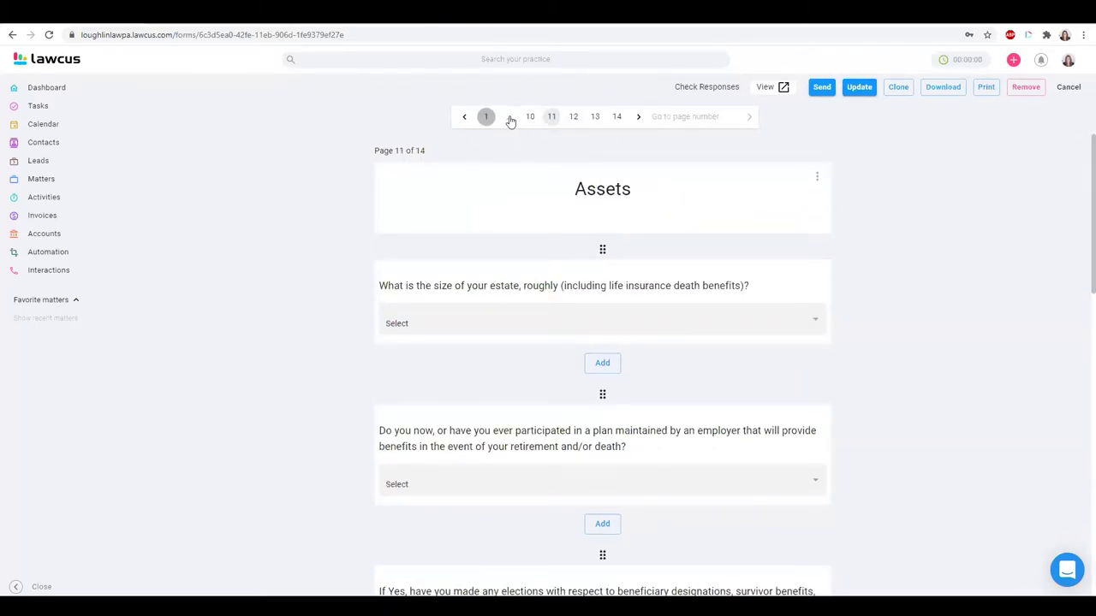
{"action": "left_click", "coordinate": [509, 118]}
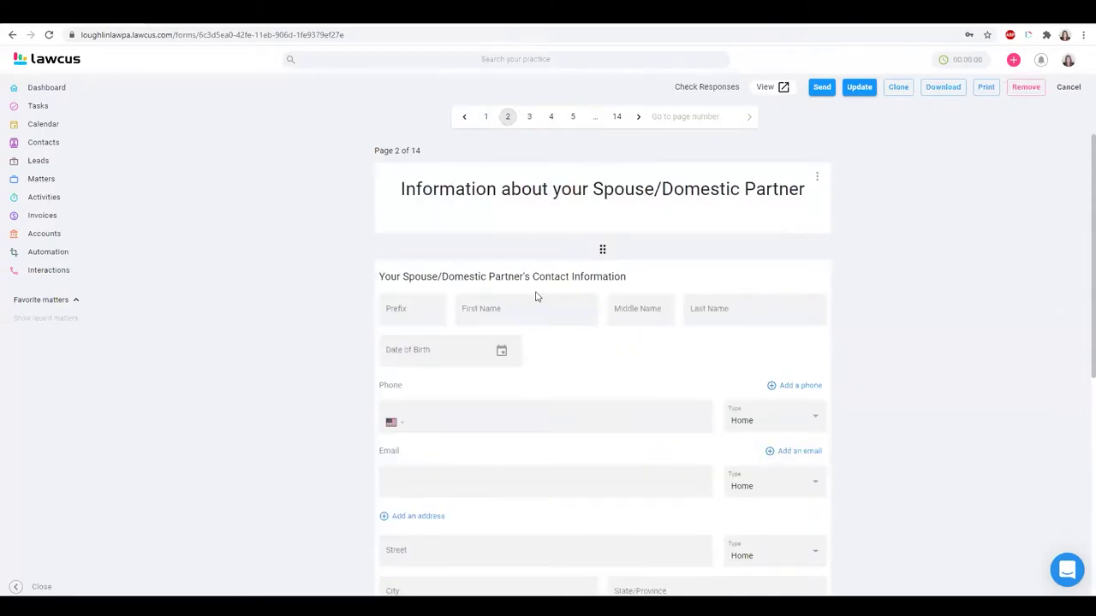
{"action": "left_click", "coordinate": [530, 117]}
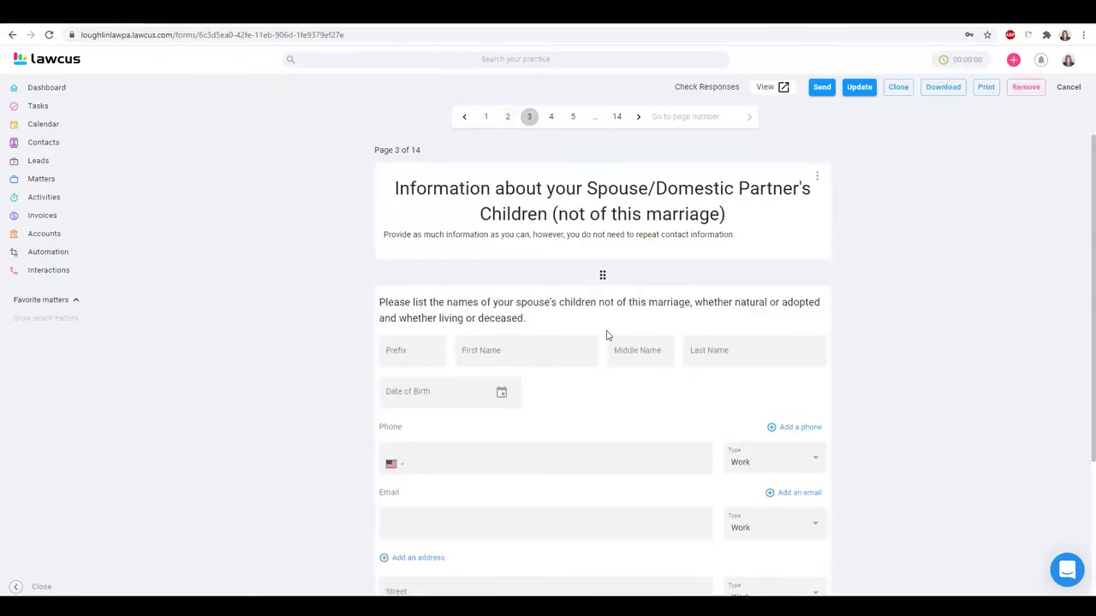
{"action": "scroll", "coordinate": [608, 351], "scroll_direction": "down", "scroll_amount": 2}
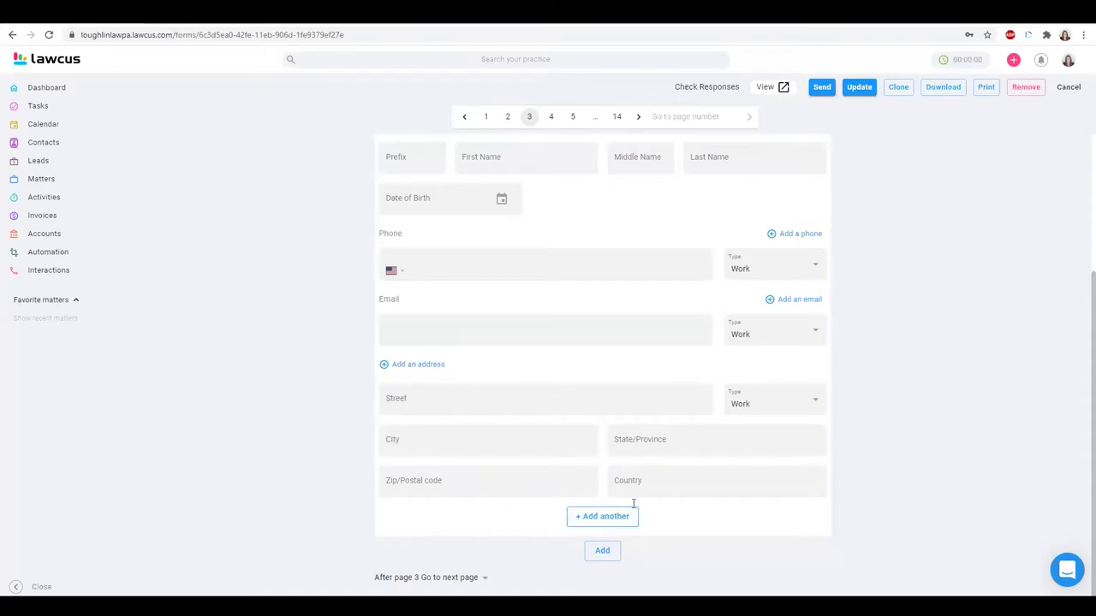
{"action": "scroll", "coordinate": [745, 394], "scroll_direction": "up", "scroll_amount": 2}
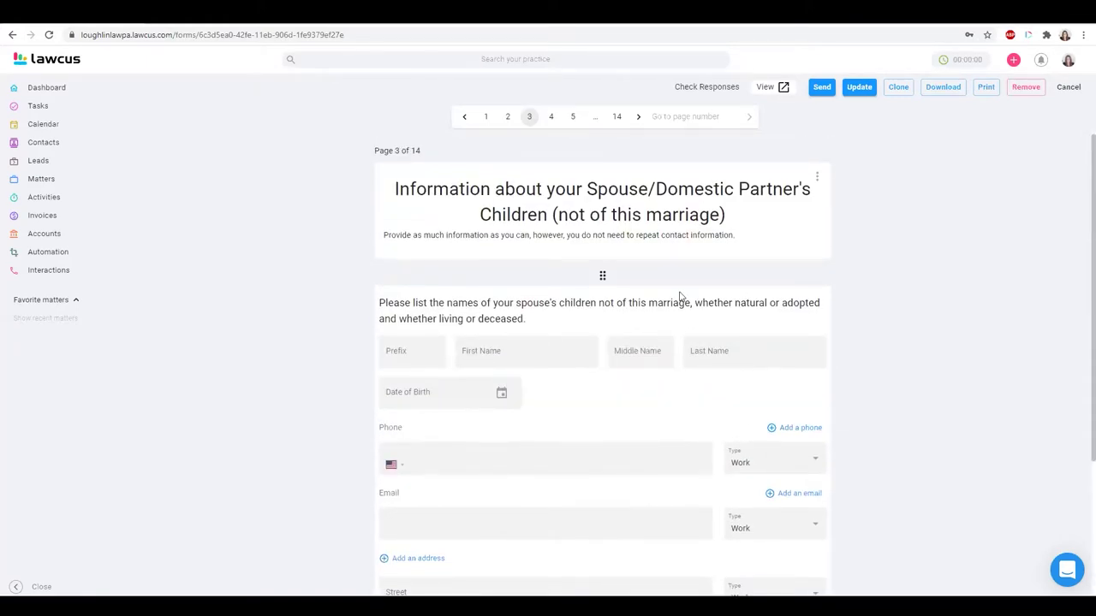
Step: Advance through the form from page 6 to the Final Disposition questions on page 12
{"action": "left_click", "coordinate": [573, 117]}
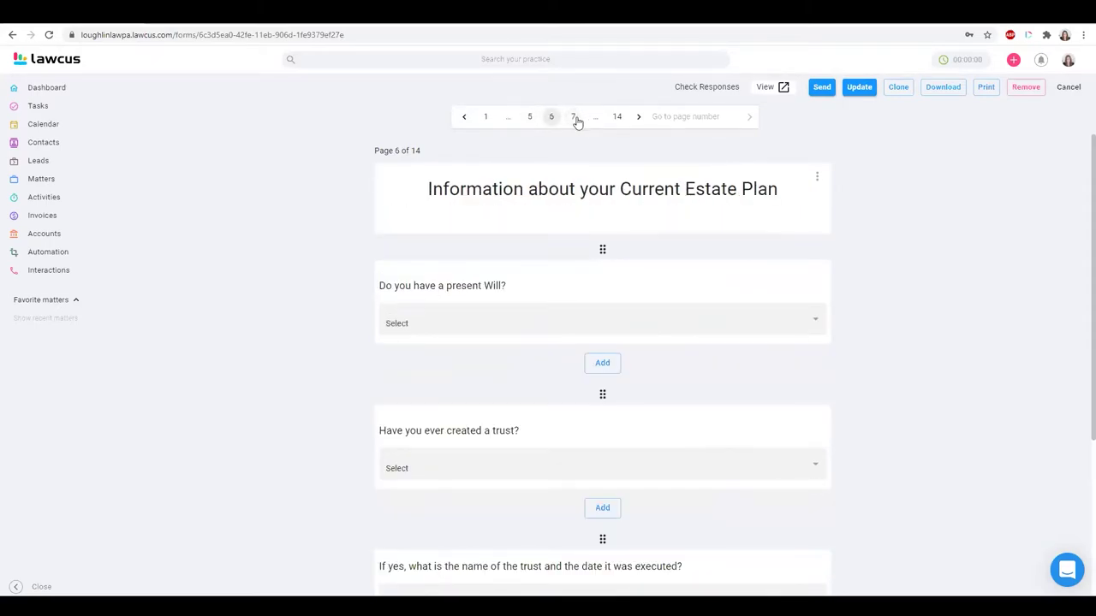
{"action": "left_click", "coordinate": [574, 117]}
{"action": "left_click", "coordinate": [575, 117]}
{"action": "left_click", "coordinate": [574, 118]}
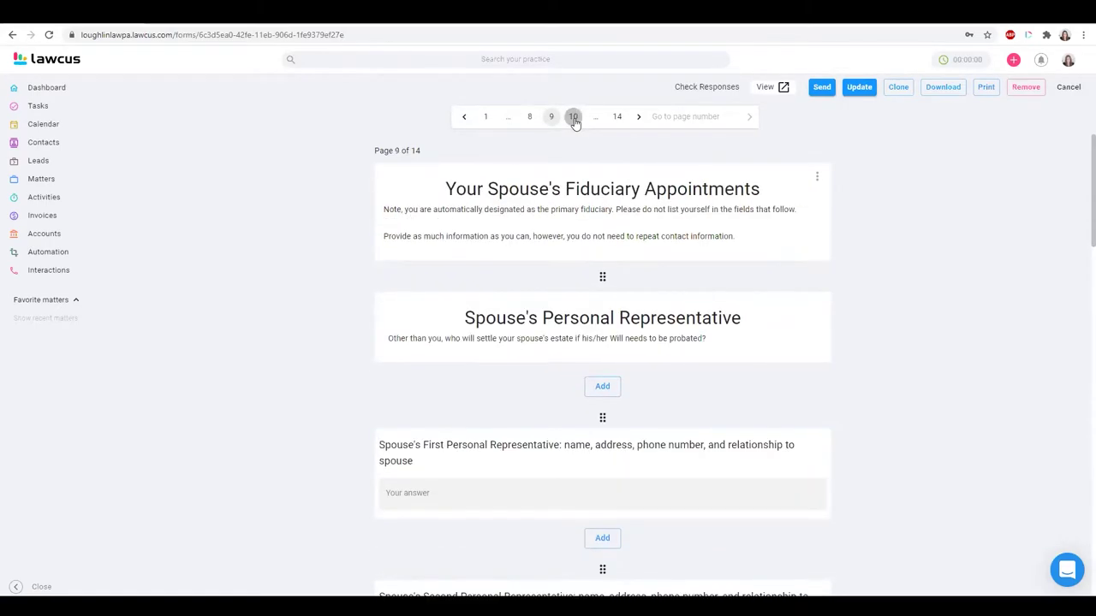
{"action": "left_click", "coordinate": [575, 117]}
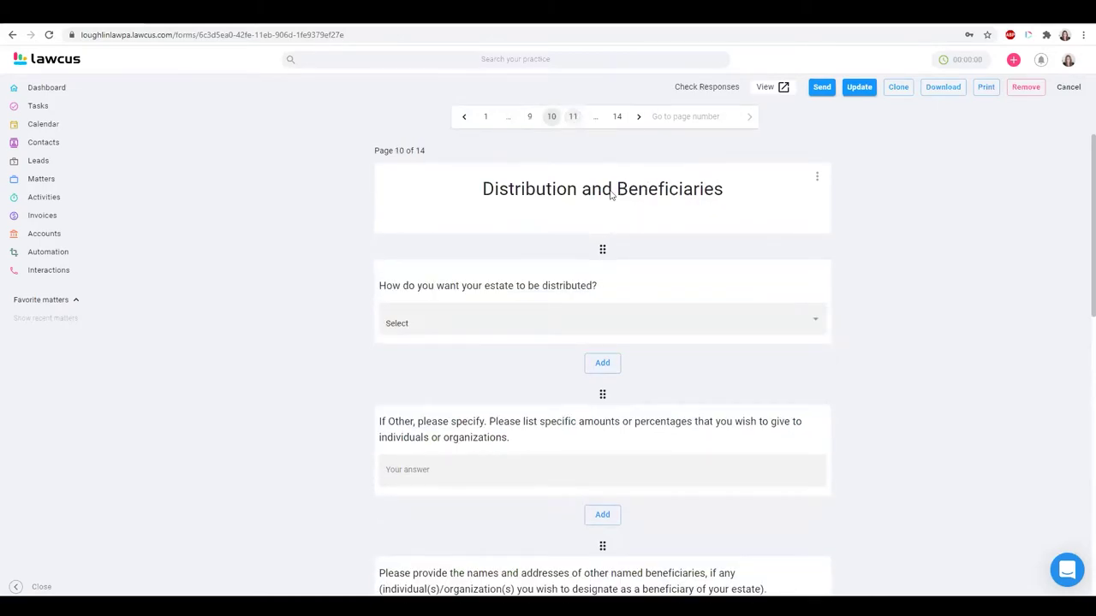
{"action": "left_click", "coordinate": [574, 117]}
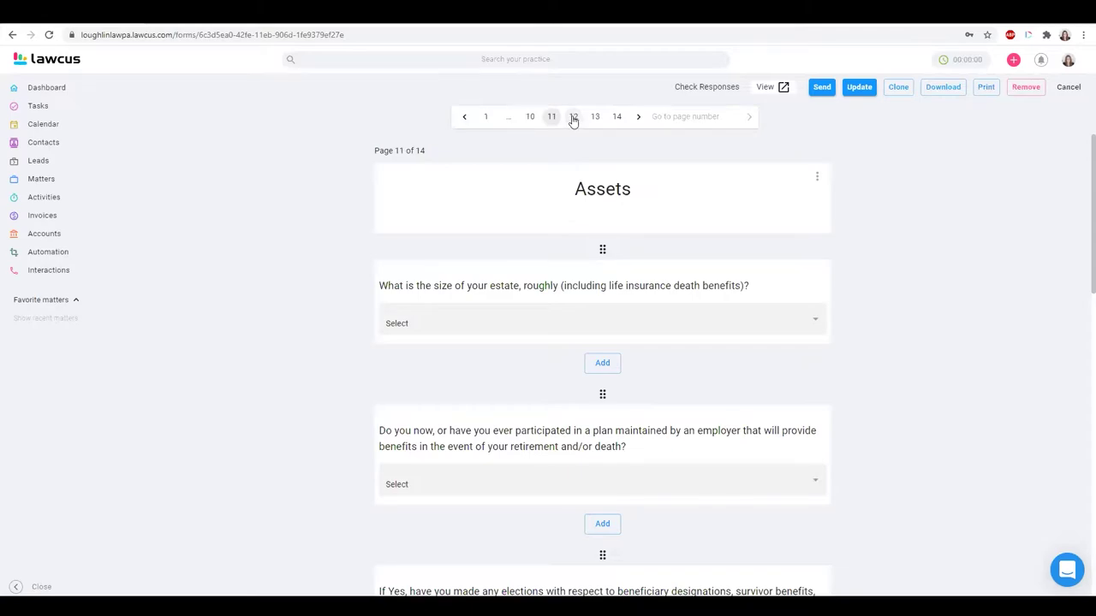
{"action": "left_click", "coordinate": [573, 117]}
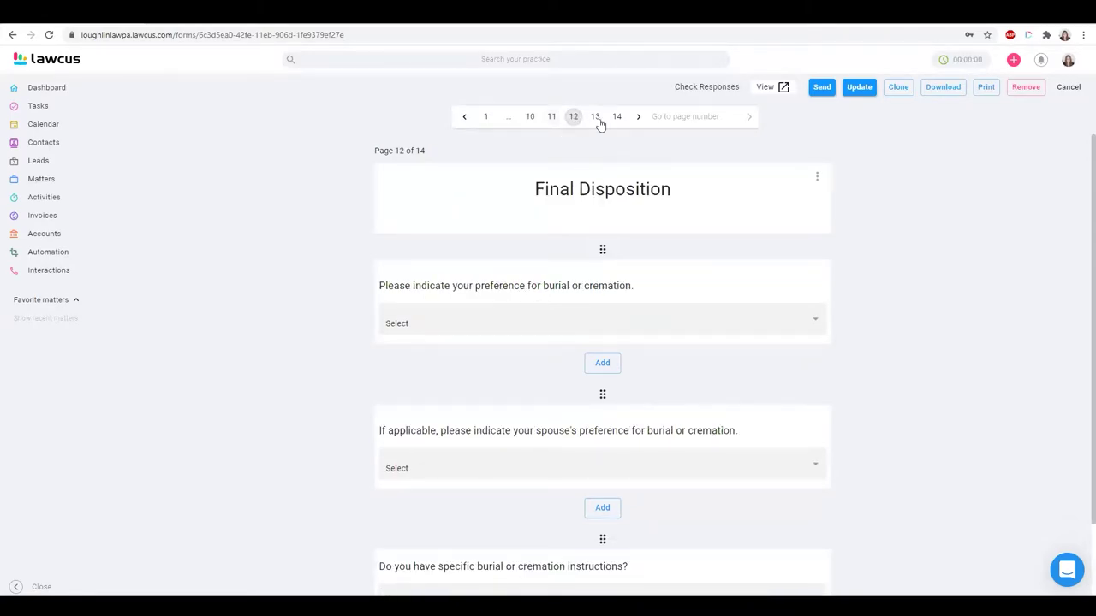
Step: Look through the Your Advisors questions on page 13 and open the closing Anything Else? page
{"action": "left_click", "coordinate": [594, 117]}
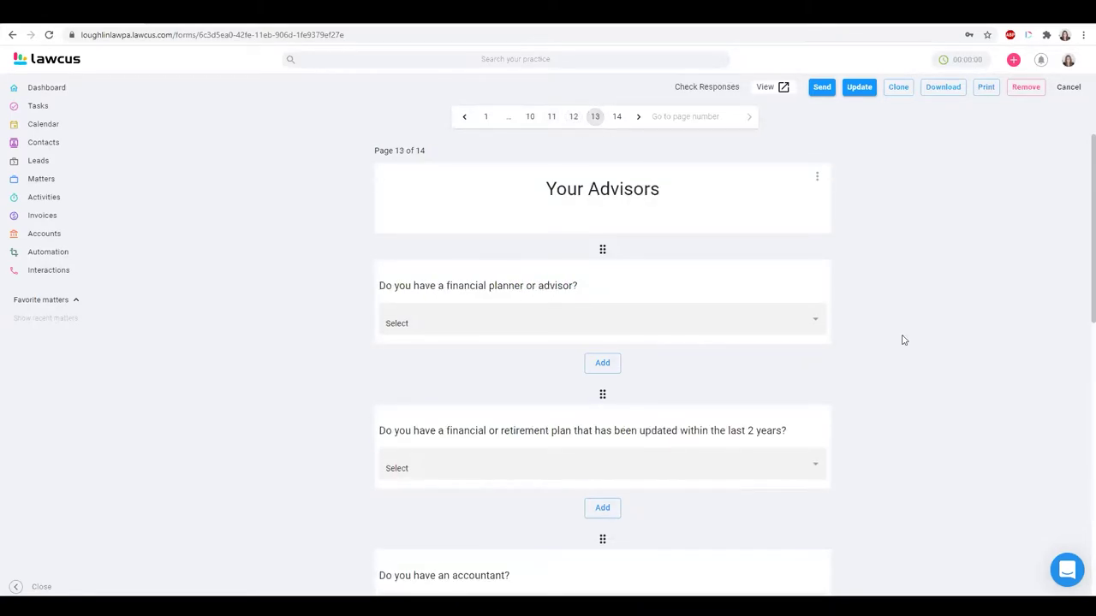
{"action": "scroll", "coordinate": [890, 341], "scroll_direction": "down", "scroll_amount": 2}
{"action": "scroll", "coordinate": [888, 341], "scroll_direction": "up", "scroll_amount": 2}
{"action": "scroll", "coordinate": [922, 371], "scroll_direction": "down", "scroll_amount": 2}
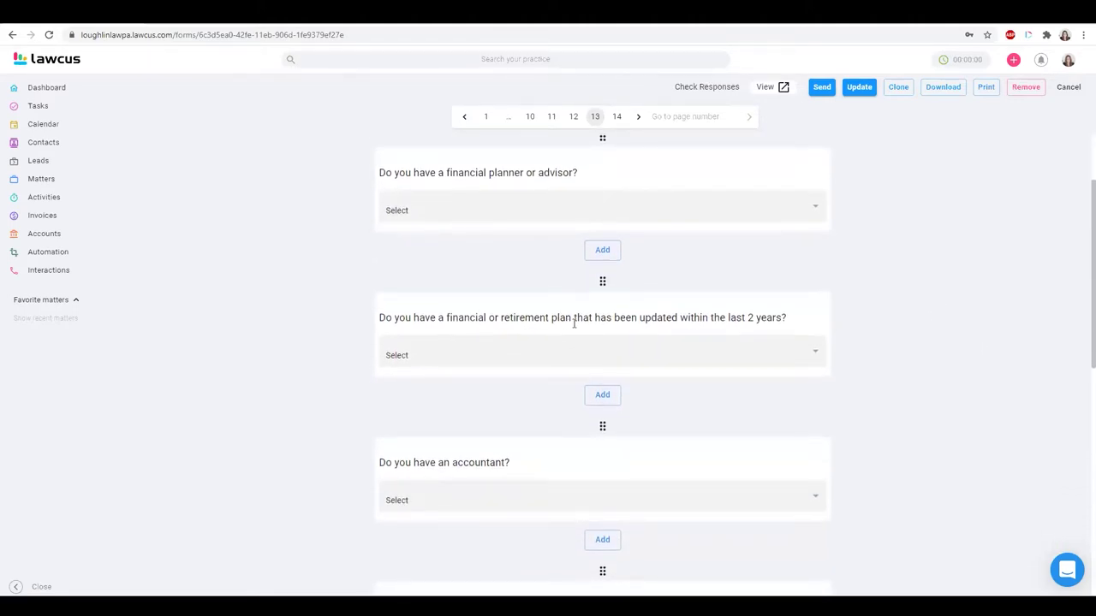
{"action": "scroll", "coordinate": [1013, 357], "scroll_direction": "down", "scroll_amount": 1}
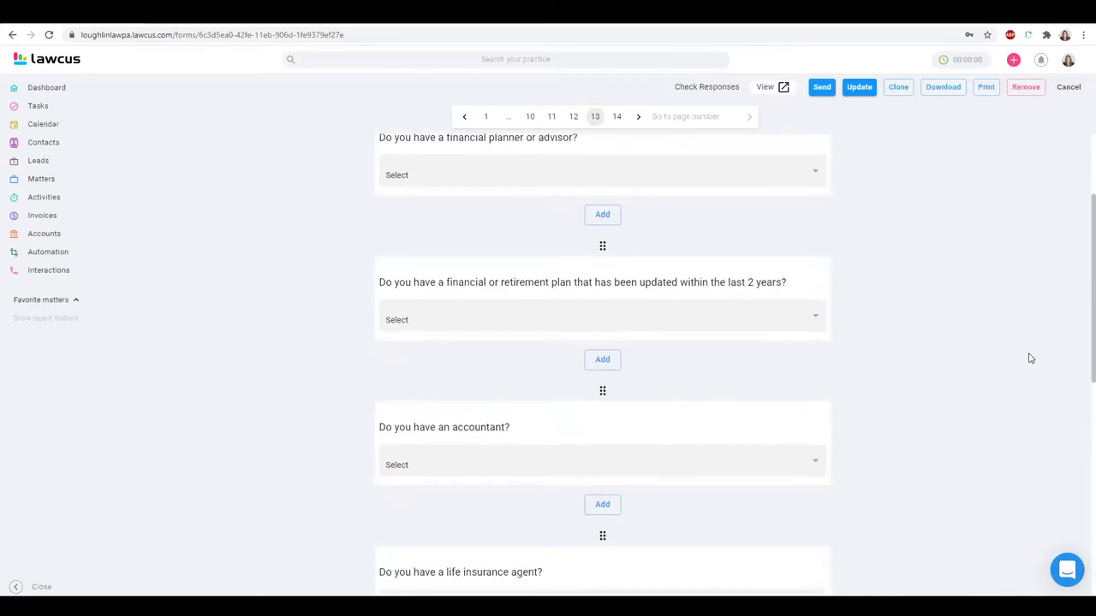
{"action": "scroll", "coordinate": [1027, 357], "scroll_direction": "up", "scroll_amount": 3}
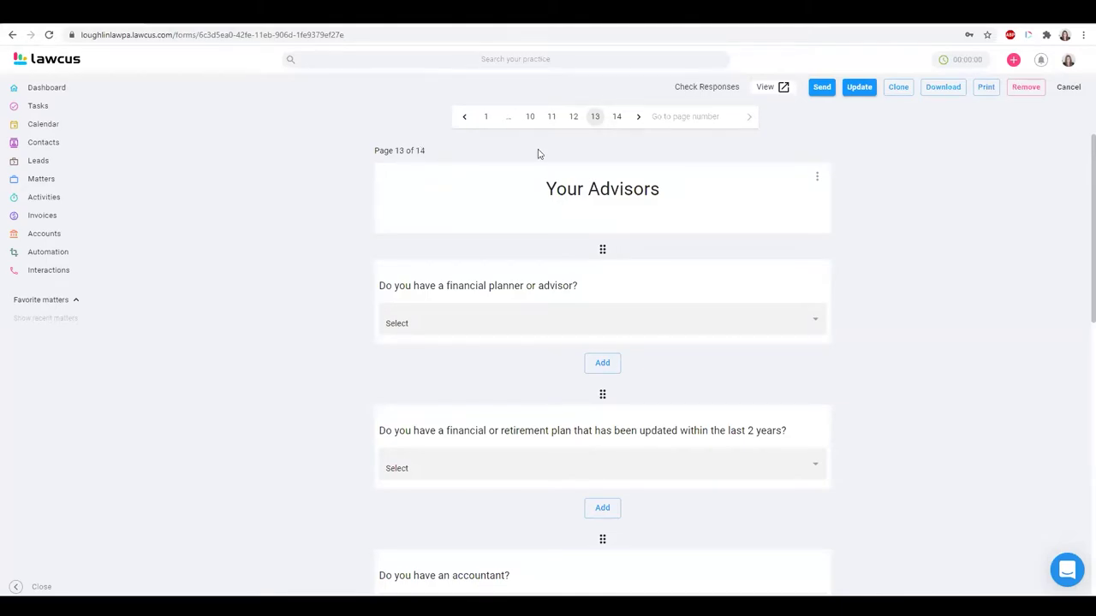
{"action": "left_click", "coordinate": [617, 118]}
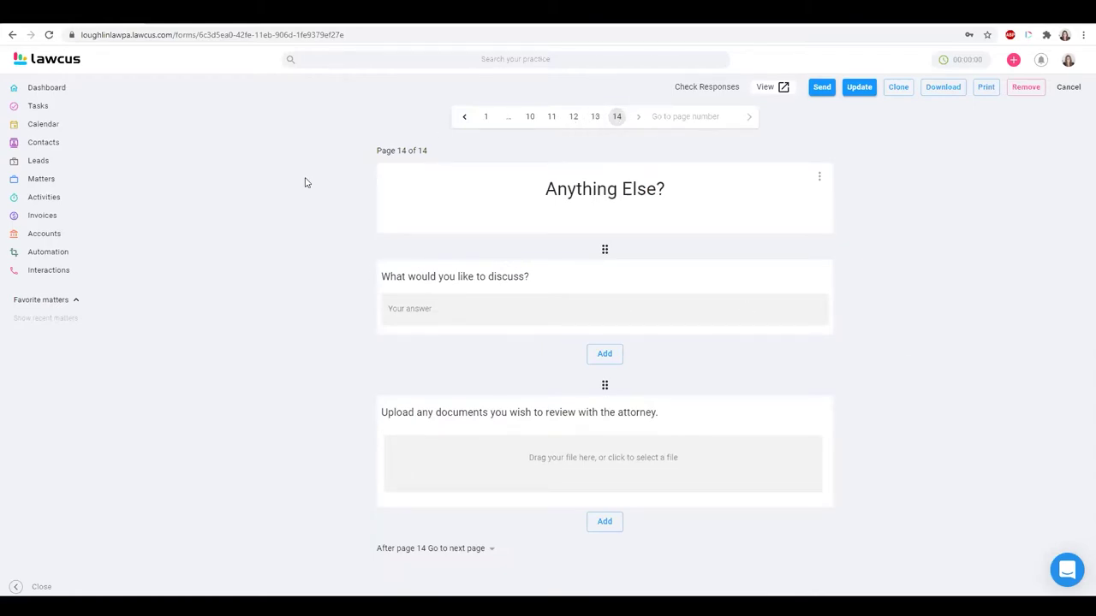
Step: Go to the automation workflows and open "New Client Intake Form Submitted - Create New Lead, F/U w/ Lead, SMS & Email"
{"action": "left_click", "coordinate": [54, 253]}
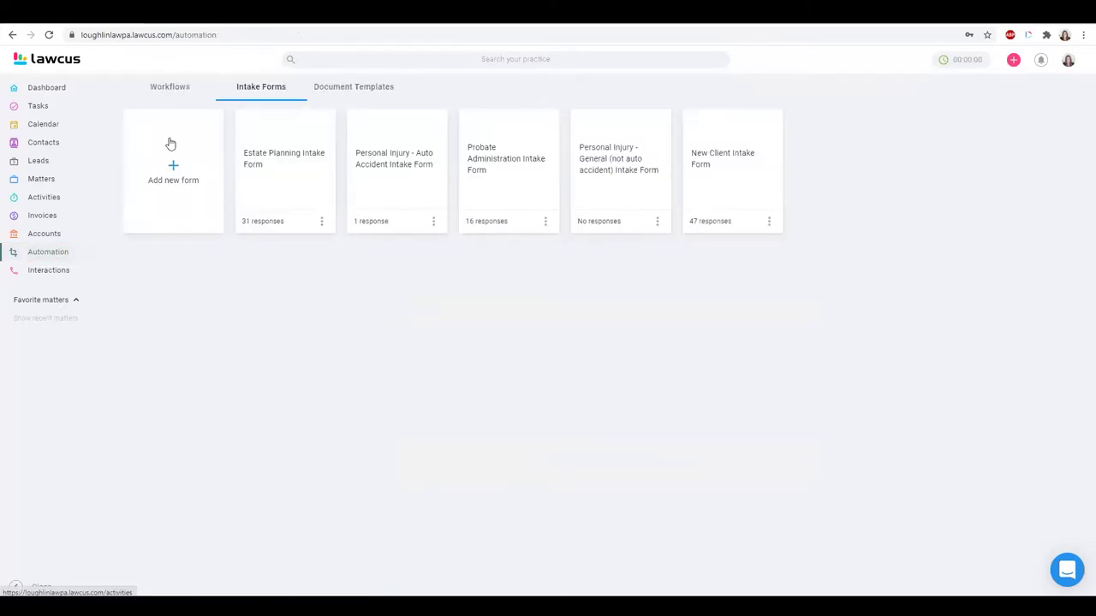
{"action": "left_click", "coordinate": [176, 88]}
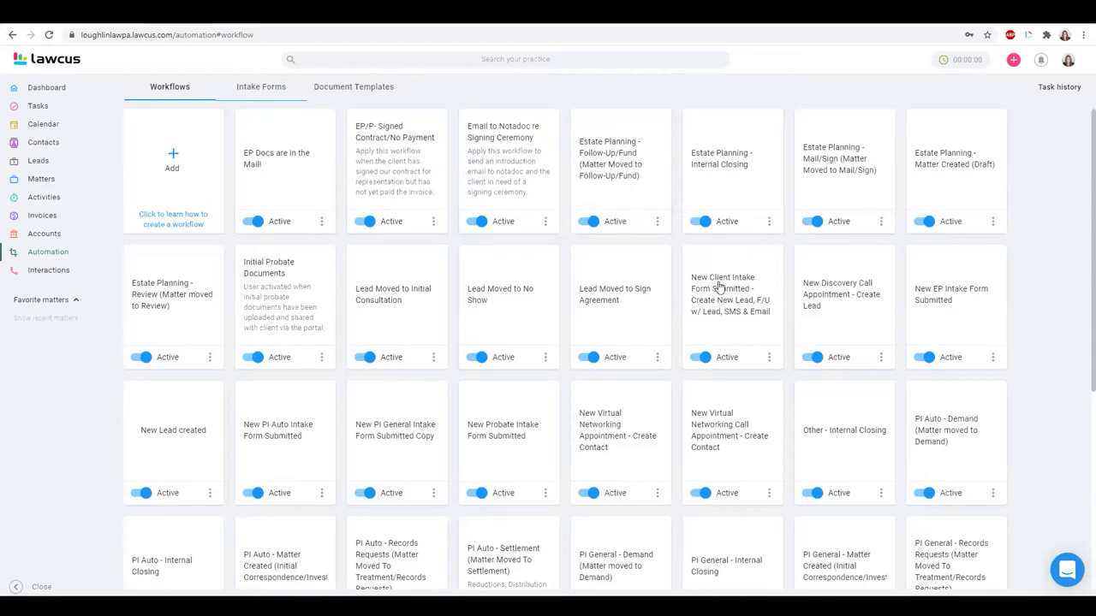
{"action": "left_click", "coordinate": [725, 315]}
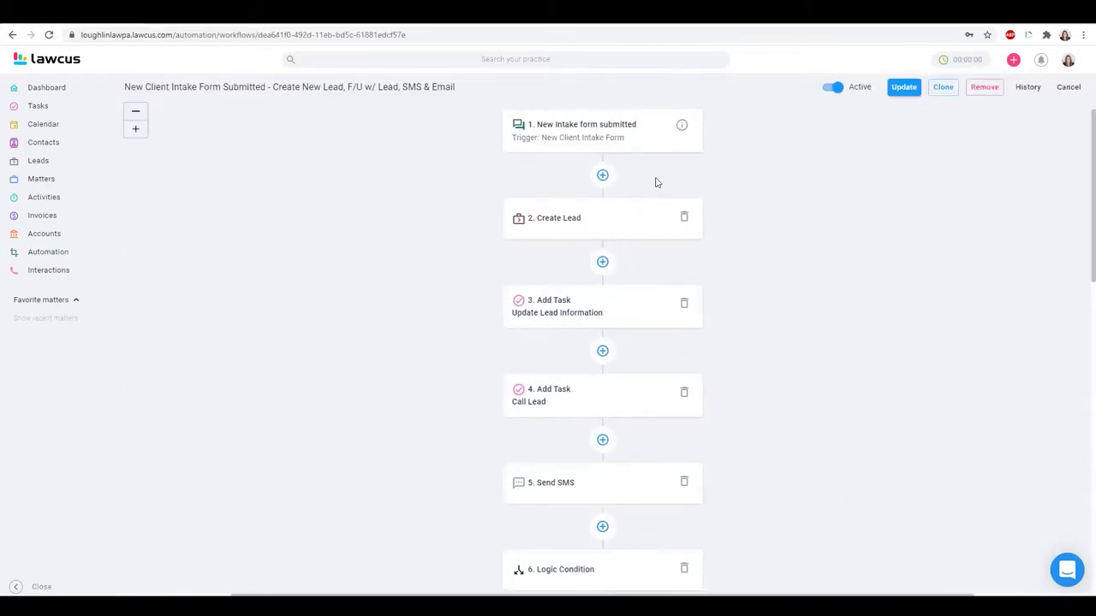
Step: Open the Create Lead action and examine how its contact, address, description and pipeline fields map to the intake form
{"action": "left_click", "coordinate": [589, 233]}
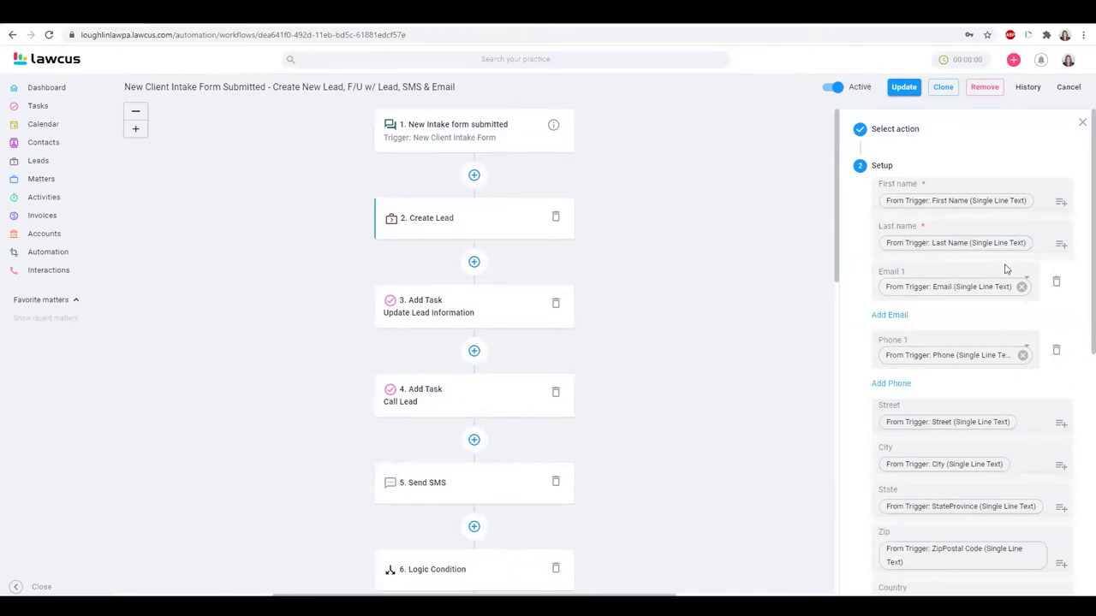
{"action": "scroll", "coordinate": [982, 325], "scroll_direction": "down", "scroll_amount": 1}
{"action": "scroll", "coordinate": [982, 326], "scroll_direction": "down", "scroll_amount": 5}
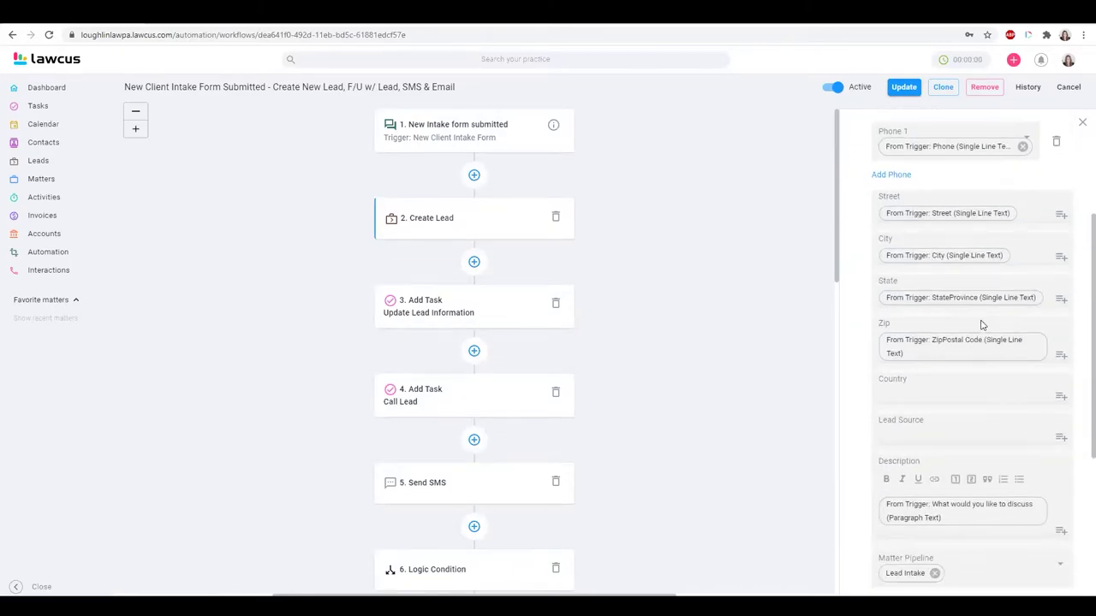
{"action": "scroll", "coordinate": [982, 325], "scroll_direction": "up", "scroll_amount": 6}
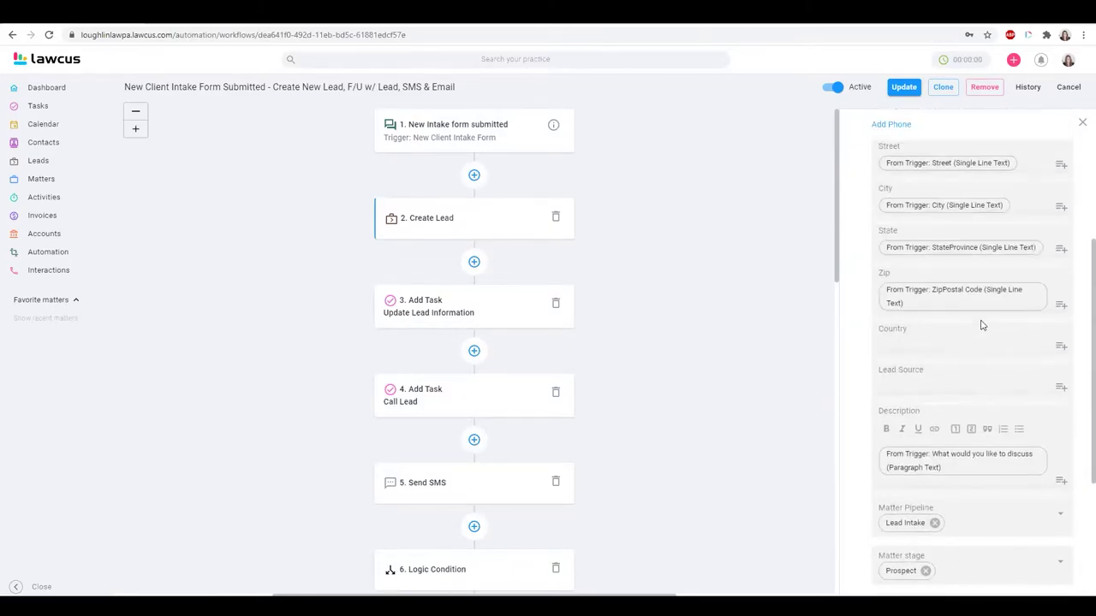
Step: Review the setups of the Update Lead Information task, the Call Lead task and the Send SMS action in turn
{"action": "left_click", "coordinate": [468, 315]}
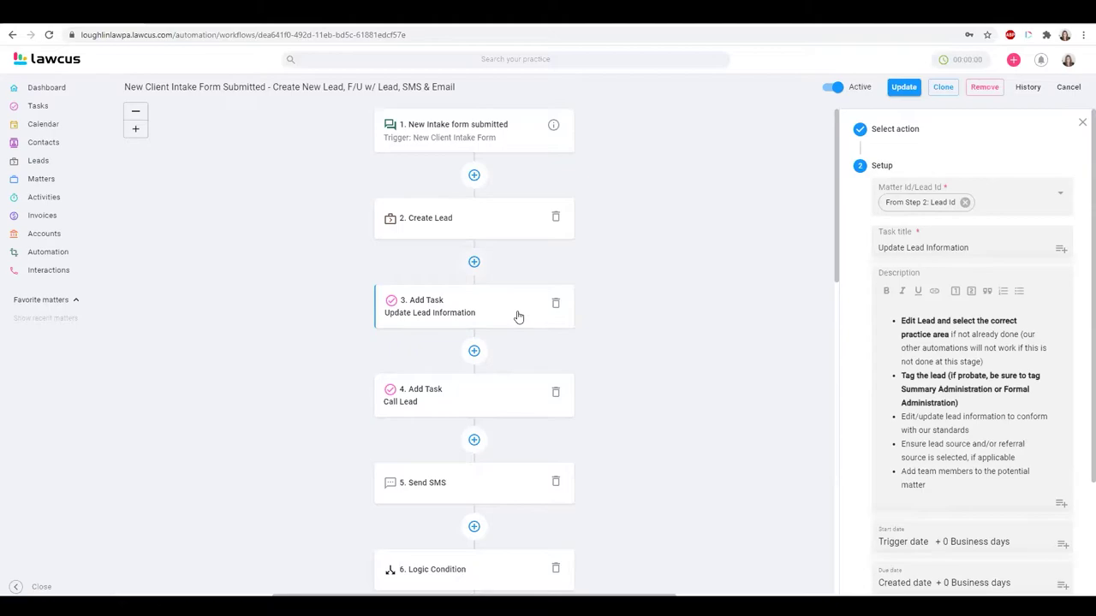
{"action": "scroll", "coordinate": [785, 295], "scroll_direction": "down", "scroll_amount": 1}
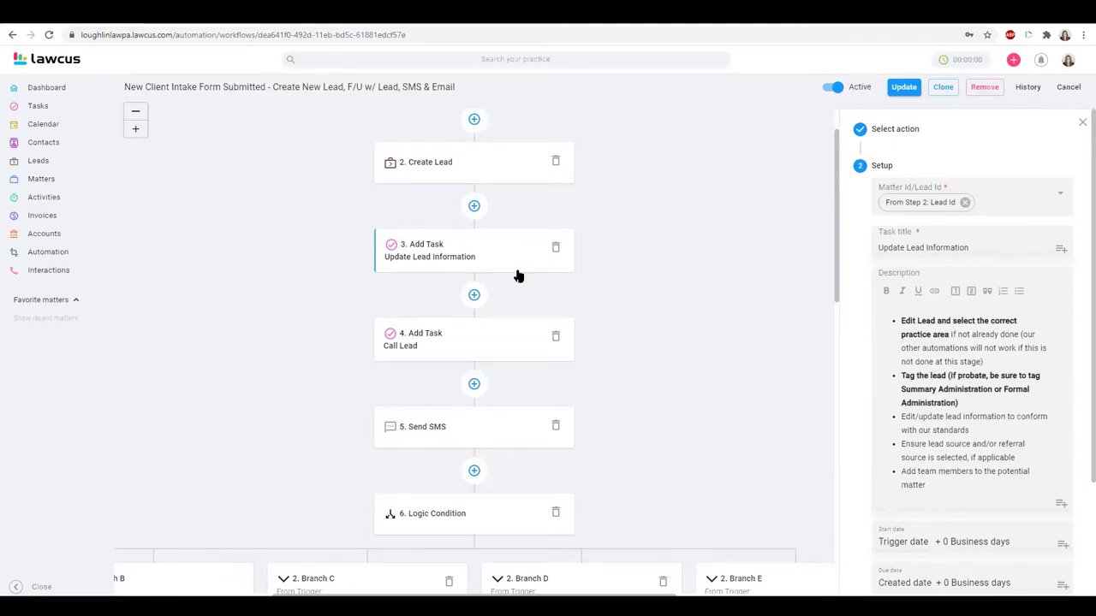
{"action": "left_click", "coordinate": [435, 355]}
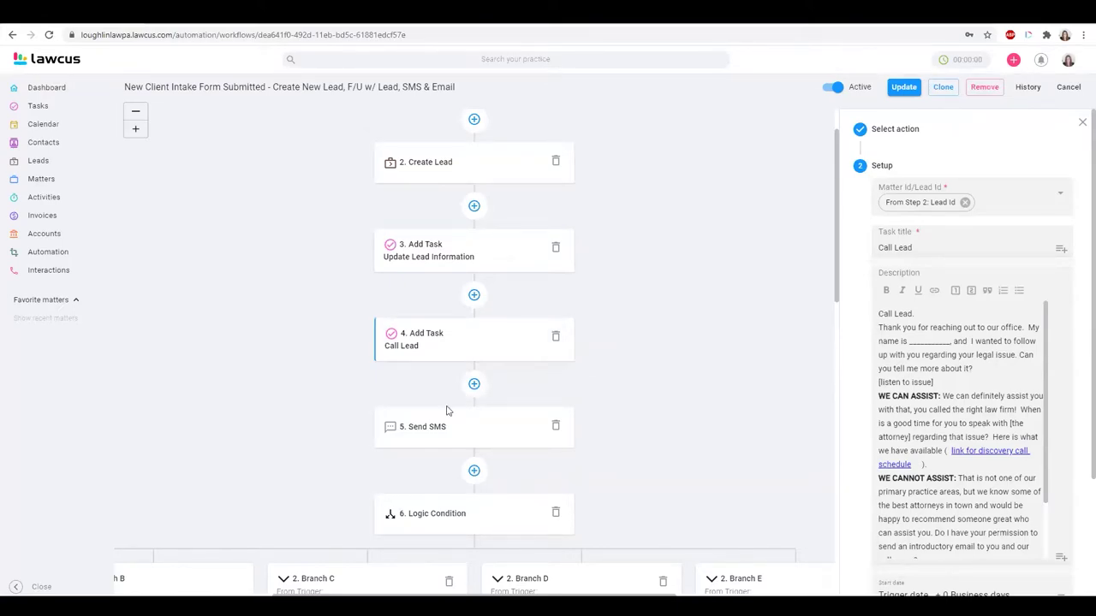
{"action": "left_click", "coordinate": [453, 442]}
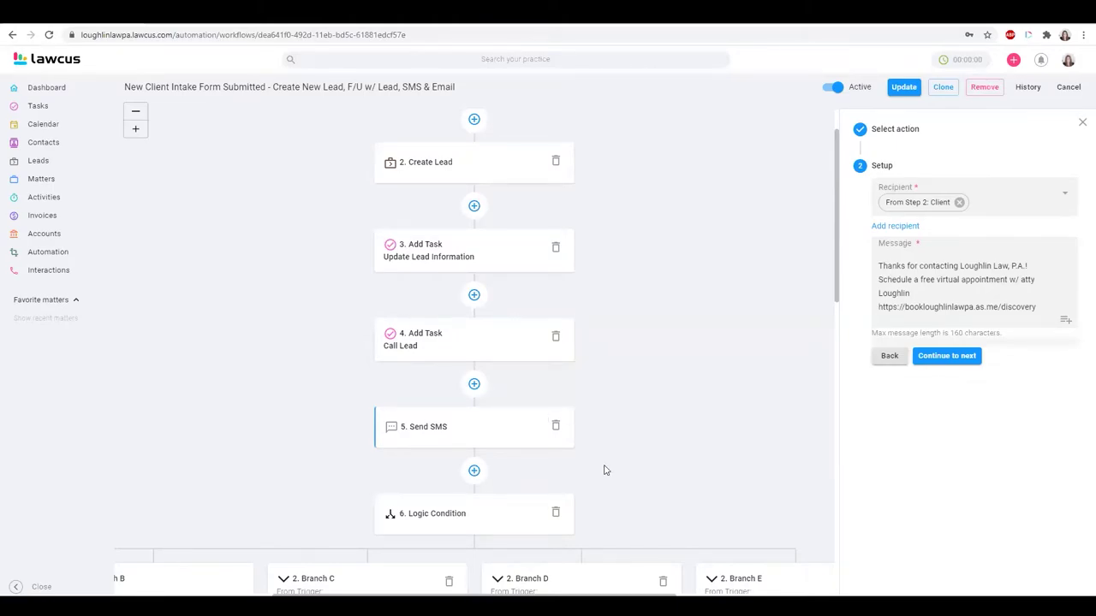
Step: Go to the logic condition's Estate Planning branch and open its Step 8 Generate Intake form action
{"action": "scroll", "coordinate": [476, 342], "scroll_direction": "left", "scroll_amount": 5}
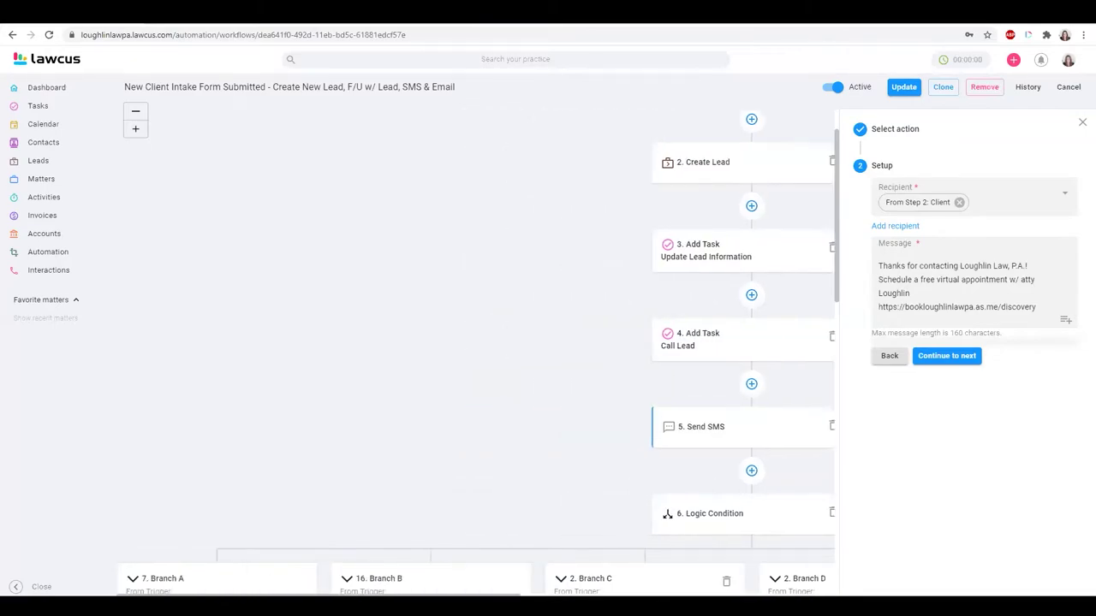
{"action": "scroll", "coordinate": [430, 356], "scroll_direction": "down", "scroll_amount": 1}
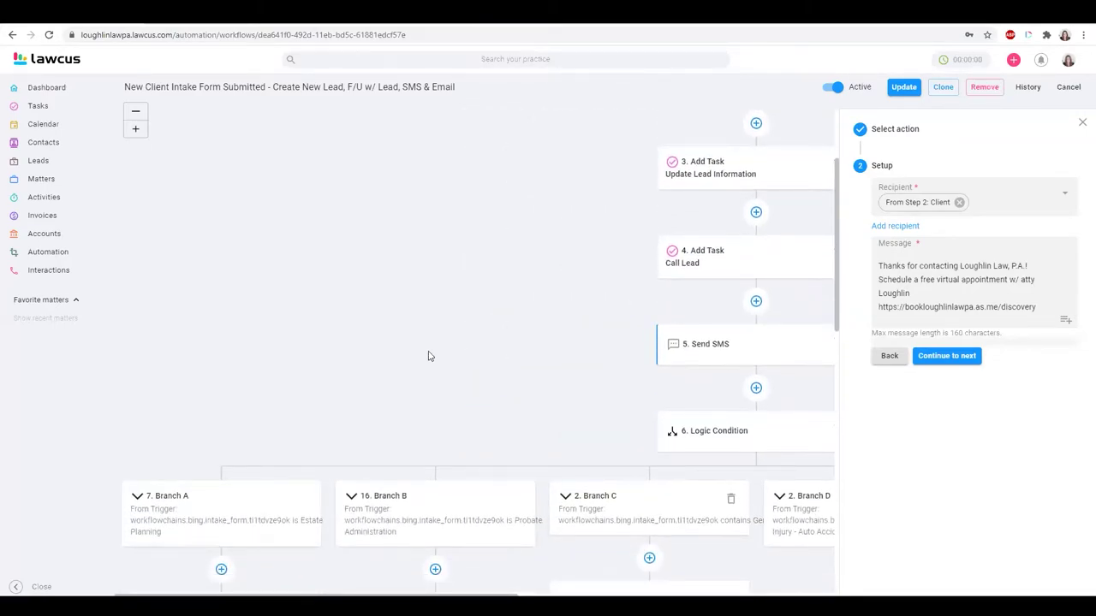
{"action": "scroll", "coordinate": [420, 342], "scroll_direction": "down", "scroll_amount": 4}
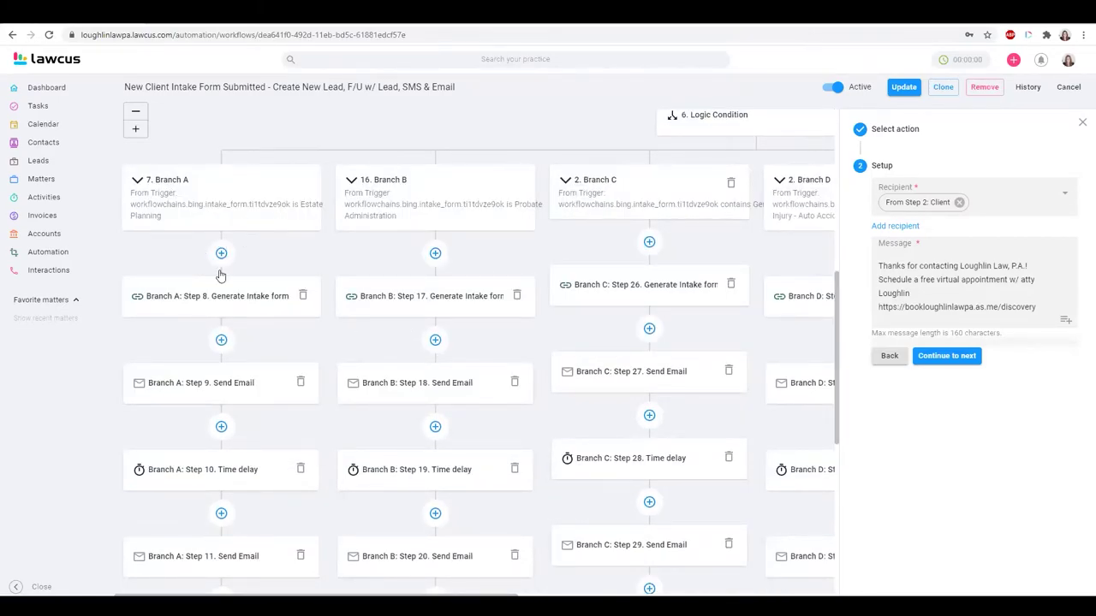
{"action": "left_click", "coordinate": [207, 301]}
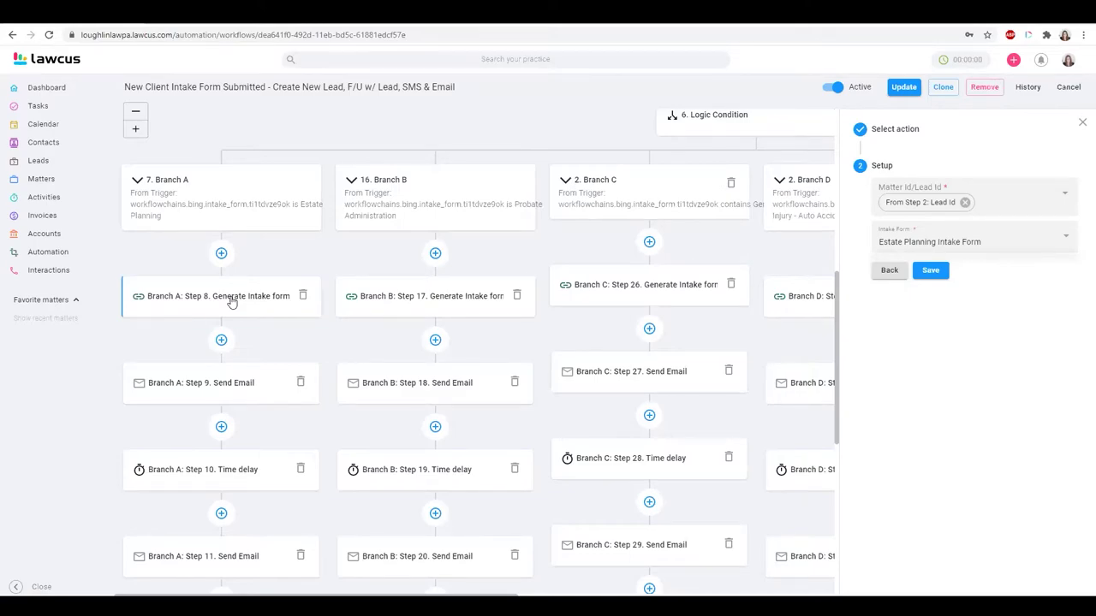
Step: Open the Step 9 Send Email action in Branch A and read its full message, including the form link
{"action": "left_click", "coordinate": [197, 391]}
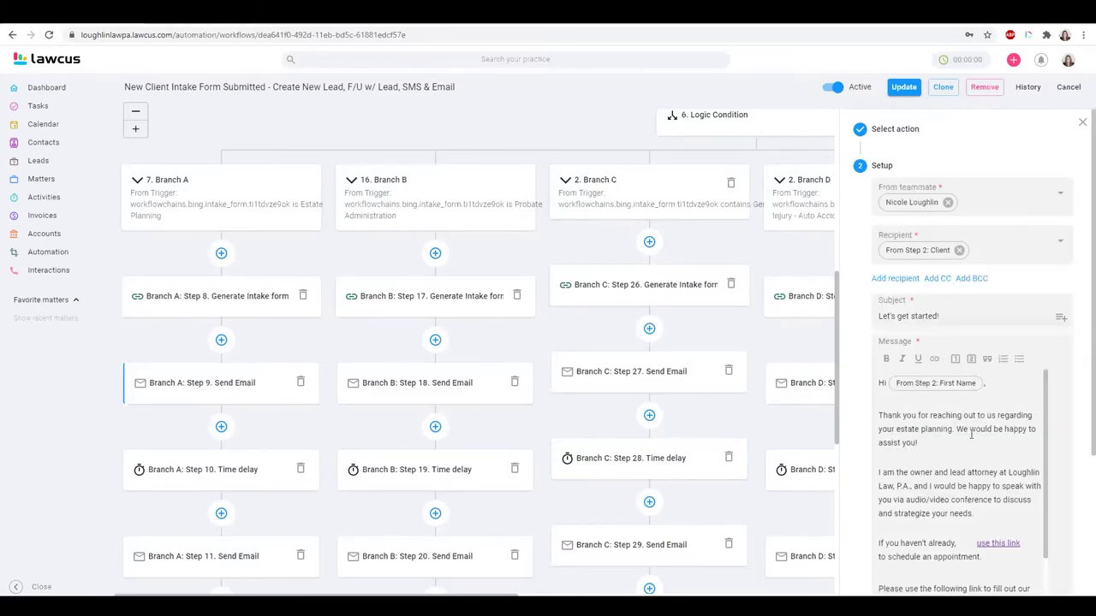
{"action": "scroll", "coordinate": [963, 434], "scroll_direction": "down", "scroll_amount": 3}
{"action": "scroll", "coordinate": [971, 434], "scroll_direction": "down", "scroll_amount": 2}
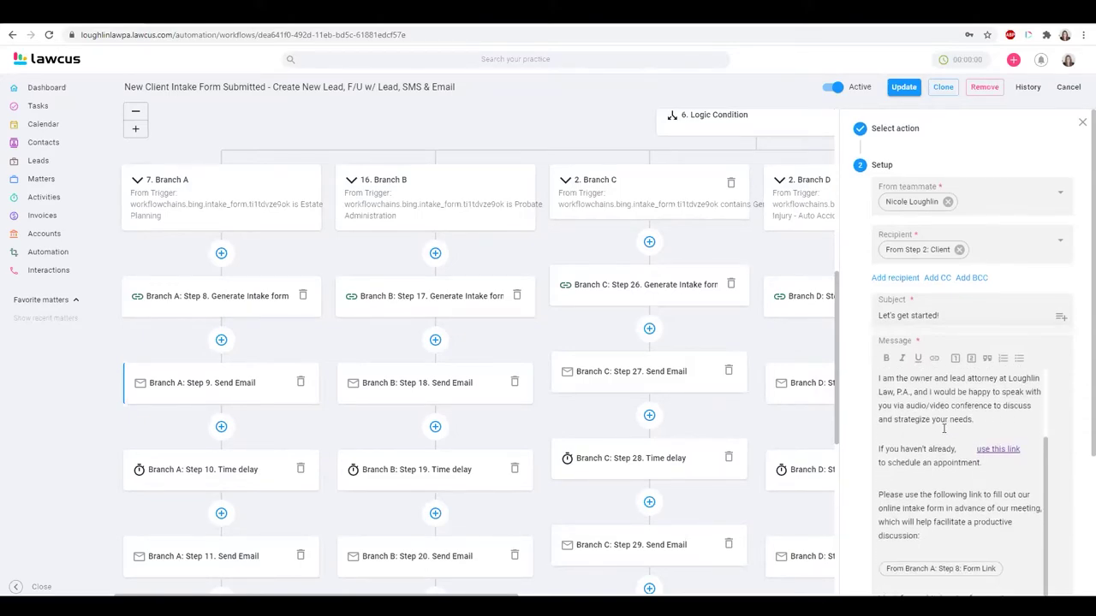
{"action": "scroll", "coordinate": [944, 424], "scroll_direction": "down", "scroll_amount": 2}
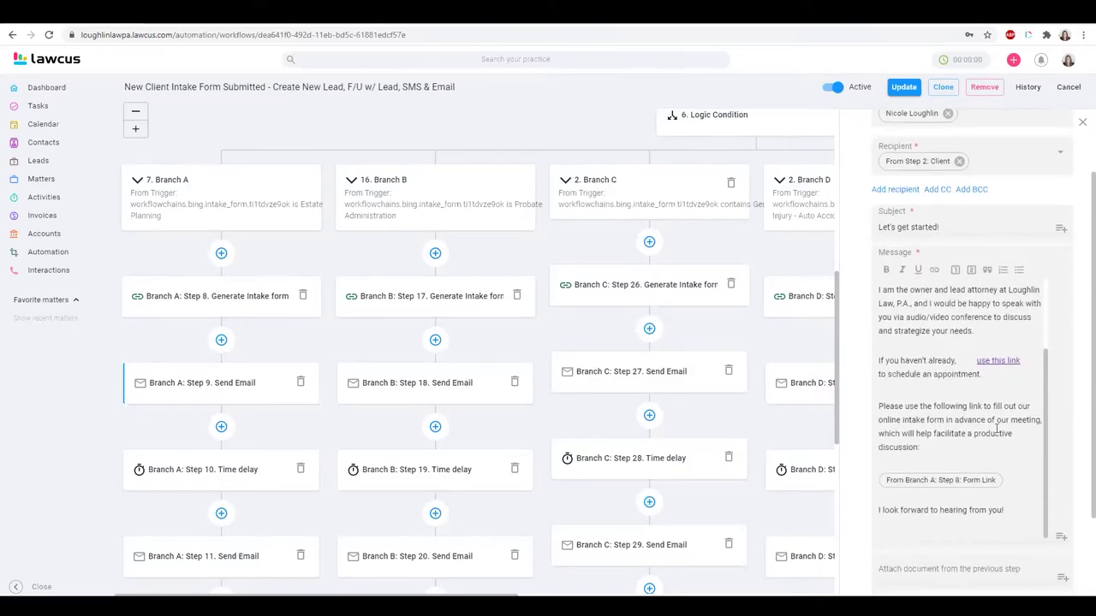
{"action": "scroll", "coordinate": [206, 420], "scroll_direction": "down", "scroll_amount": 1}
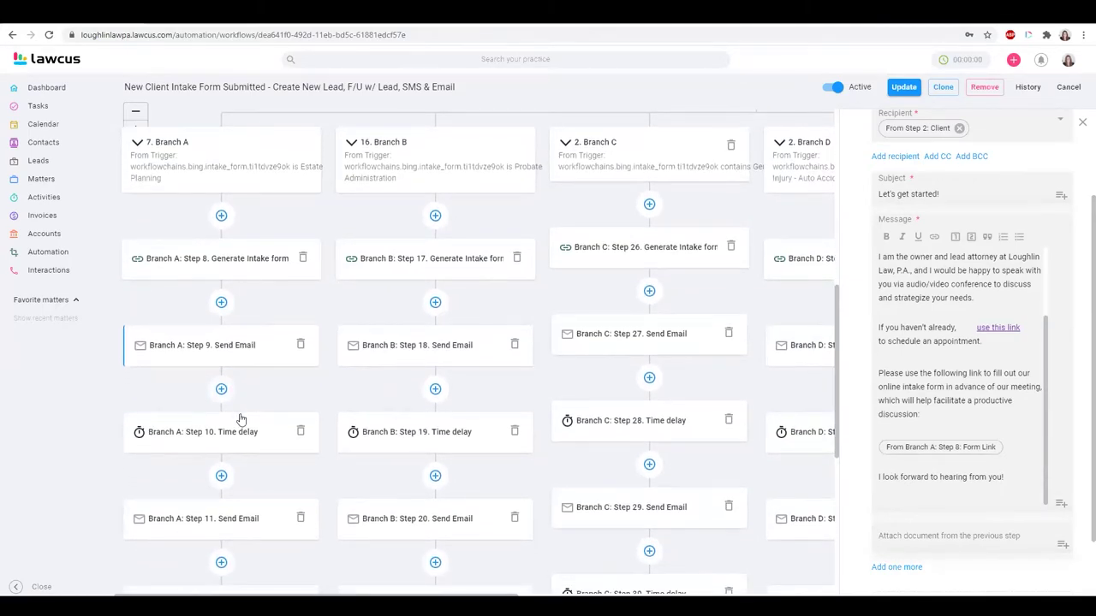
Step: Check the Step 10 time delay in Branch A and read through the Step 11 follow-up email
{"action": "scroll", "coordinate": [125, 330], "scroll_direction": "down", "scroll_amount": 2}
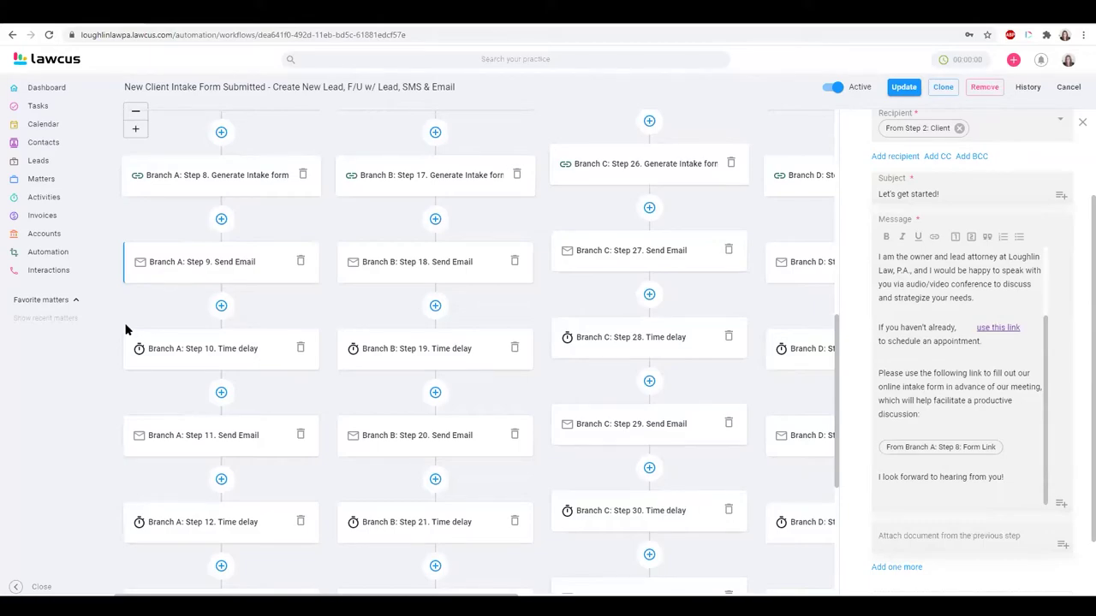
{"action": "left_click", "coordinate": [210, 361]}
{"action": "left_click", "coordinate": [199, 443]}
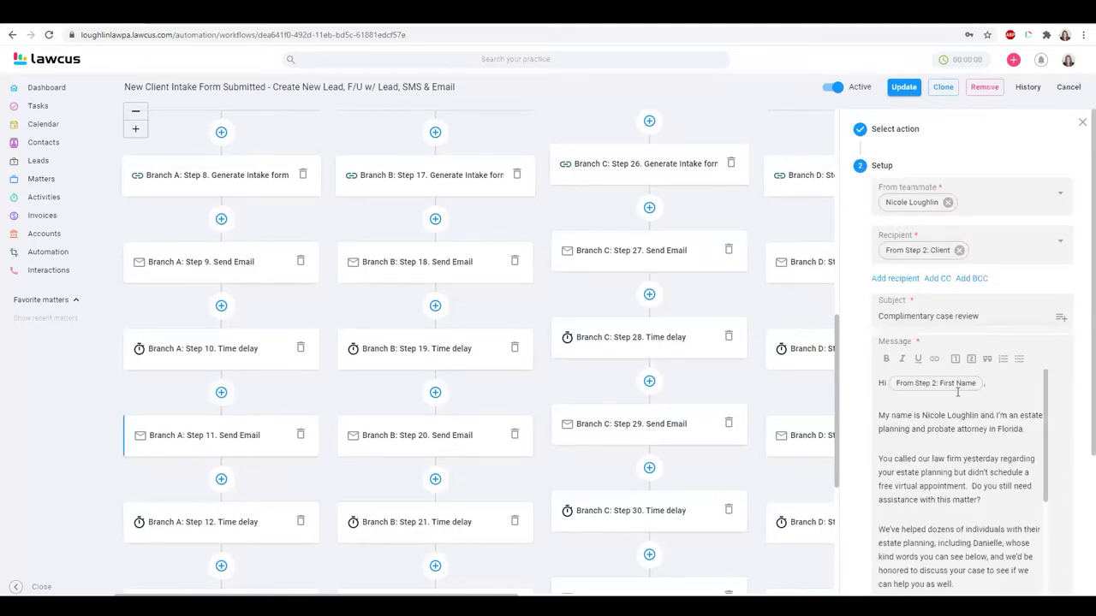
{"action": "scroll", "coordinate": [949, 434], "scroll_direction": "down", "scroll_amount": 2}
{"action": "scroll", "coordinate": [949, 434], "scroll_direction": "down", "scroll_amount": 8}
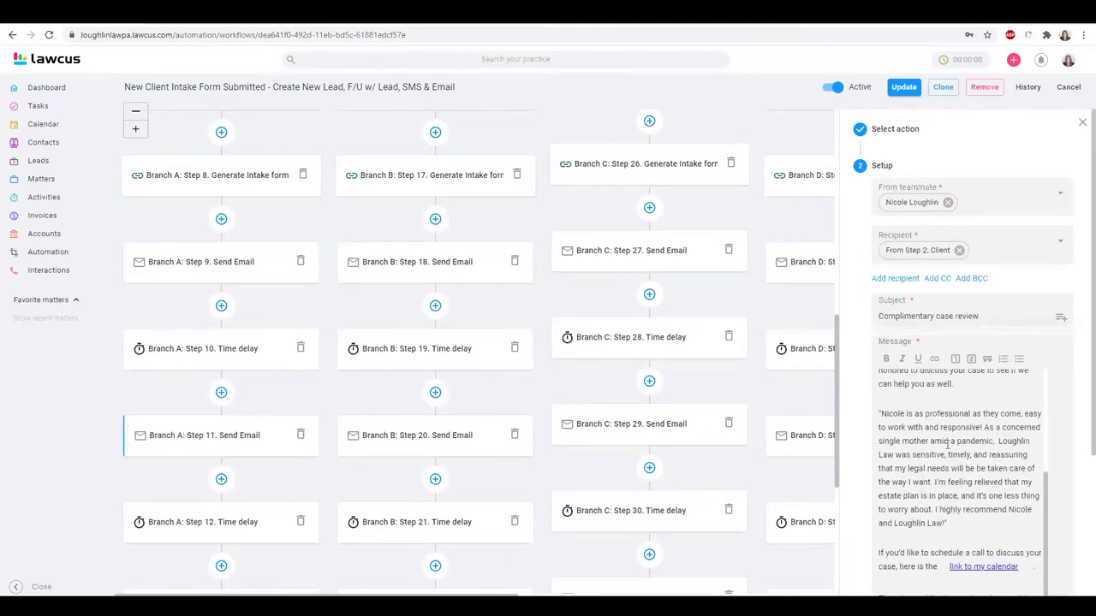
{"action": "scroll", "coordinate": [171, 497], "scroll_direction": "down", "scroll_amount": 1}
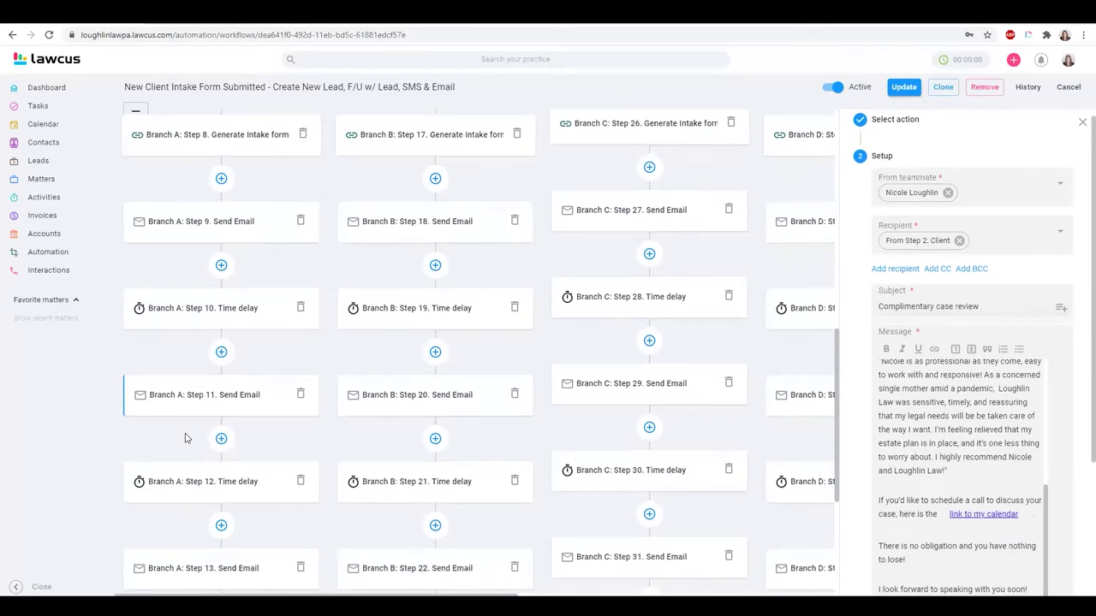
Step: Follow Branch A through its remaining delays and emails, and read the final Step 15 email
{"action": "scroll", "coordinate": [214, 402], "scroll_direction": "down", "scroll_amount": 2}
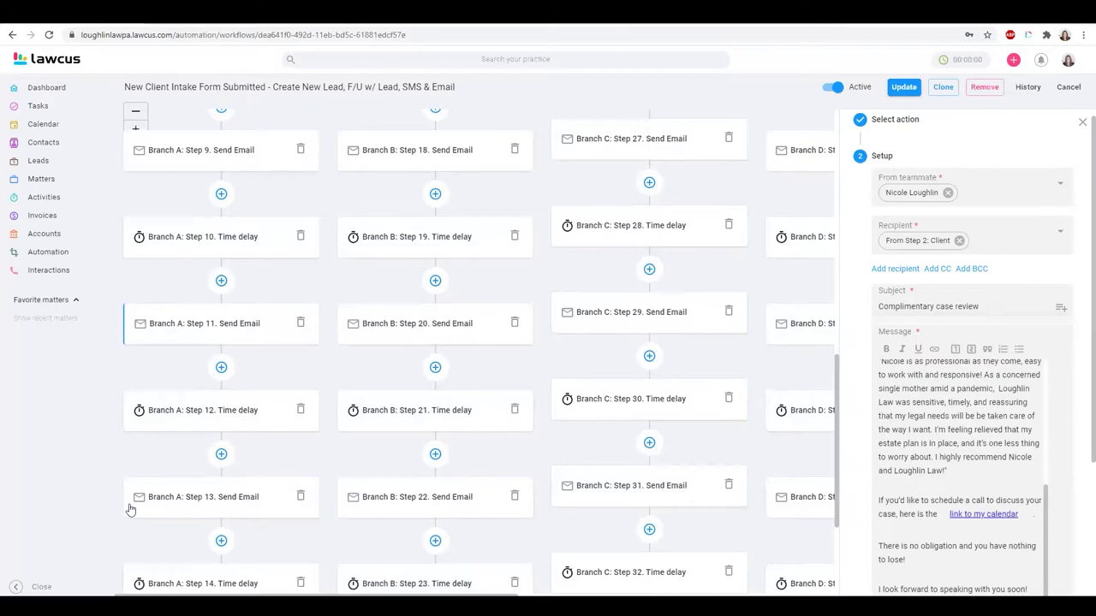
{"action": "scroll", "coordinate": [217, 492], "scroll_direction": "down", "scroll_amount": 3}
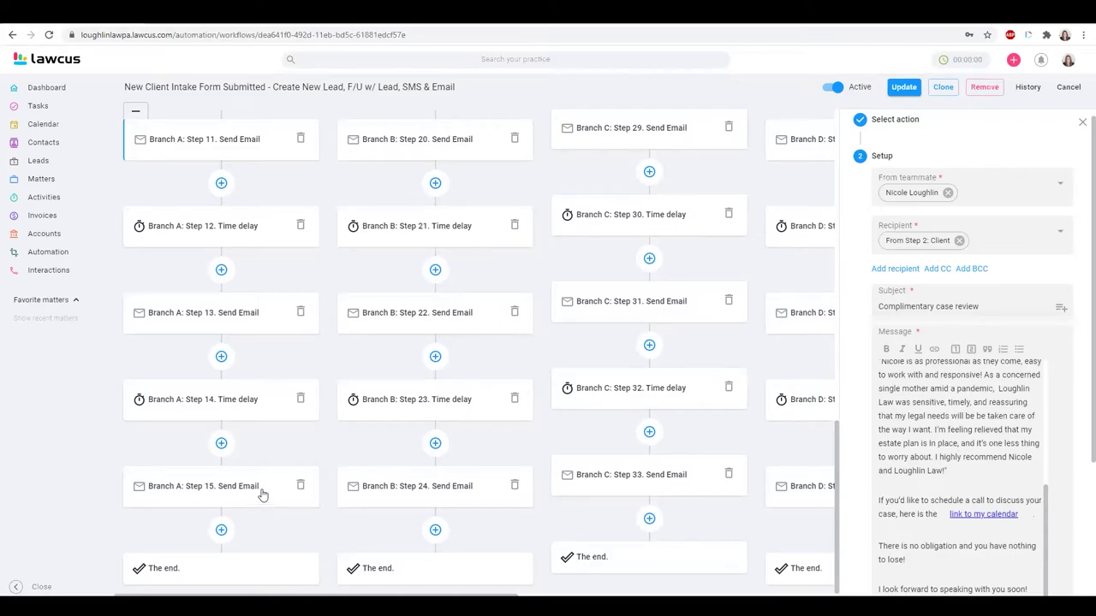
{"action": "left_click", "coordinate": [195, 486]}
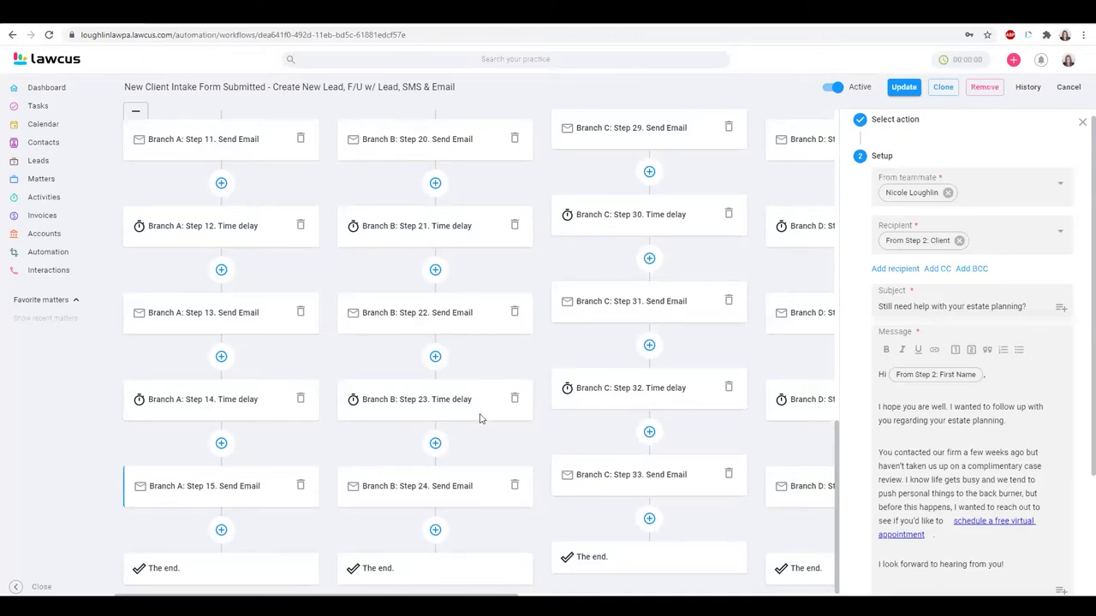
{"action": "scroll", "coordinate": [973, 463], "scroll_direction": "down", "scroll_amount": 3}
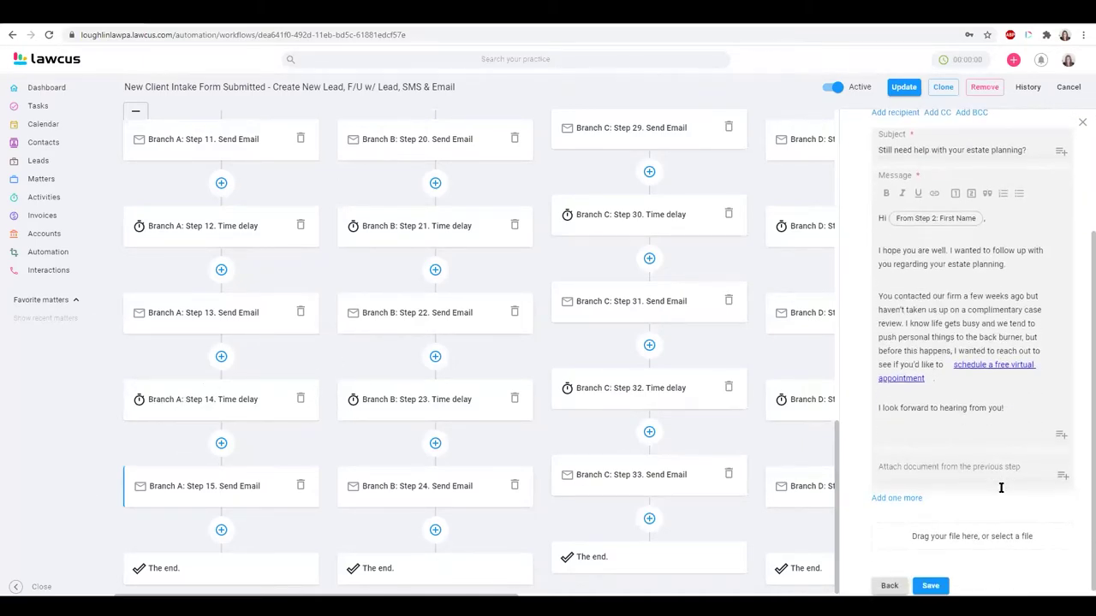
{"action": "scroll", "coordinate": [1001, 487], "scroll_direction": "up", "scroll_amount": 3}
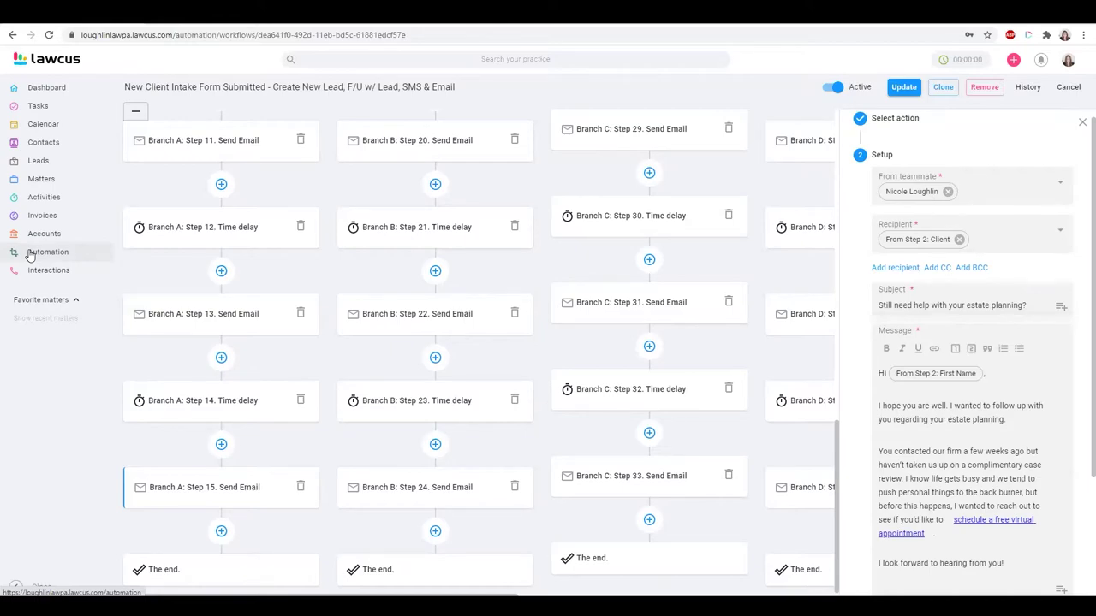
Step: Return to the automation workflows list and open the "Lead Moved to Initial Consultation" workflow
{"action": "scroll", "coordinate": [139, 270], "scroll_direction": "up", "scroll_amount": 5}
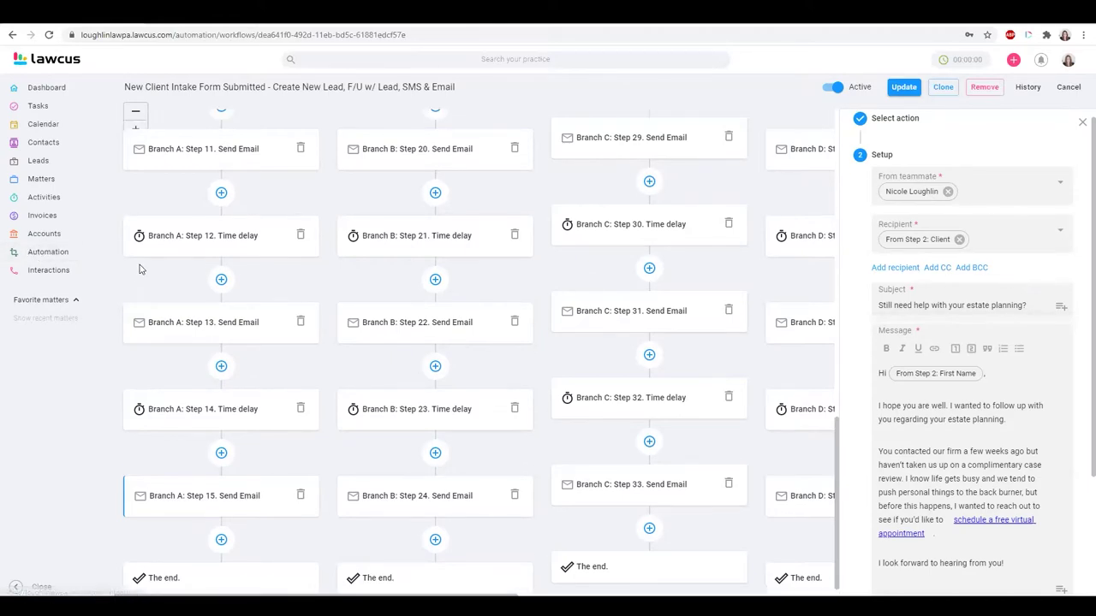
{"action": "scroll", "coordinate": [140, 270], "scroll_direction": "up", "scroll_amount": 4}
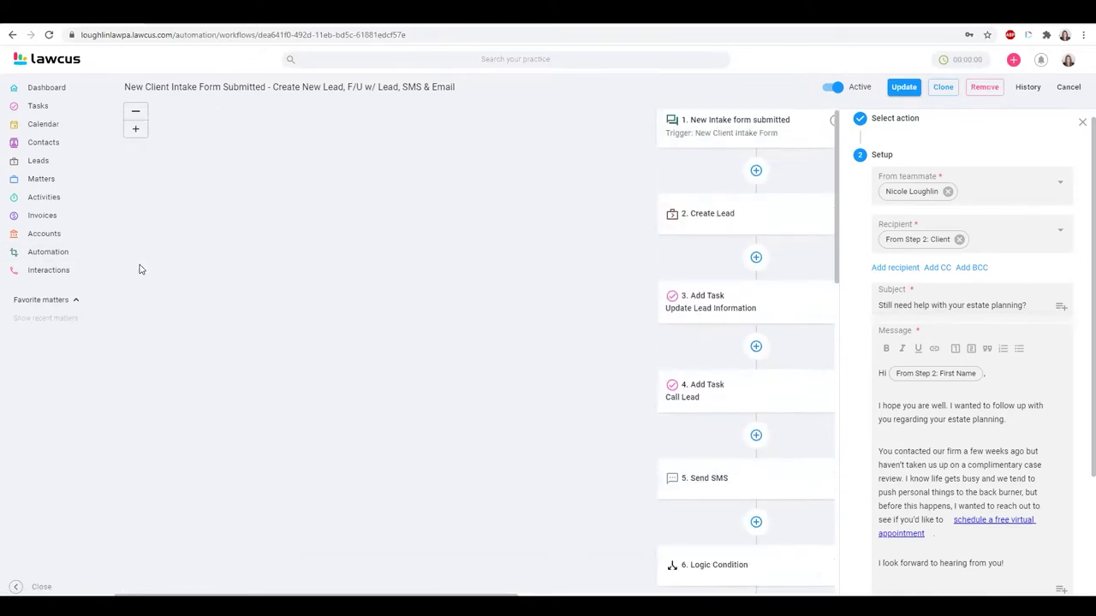
{"action": "left_click", "coordinate": [38, 253]}
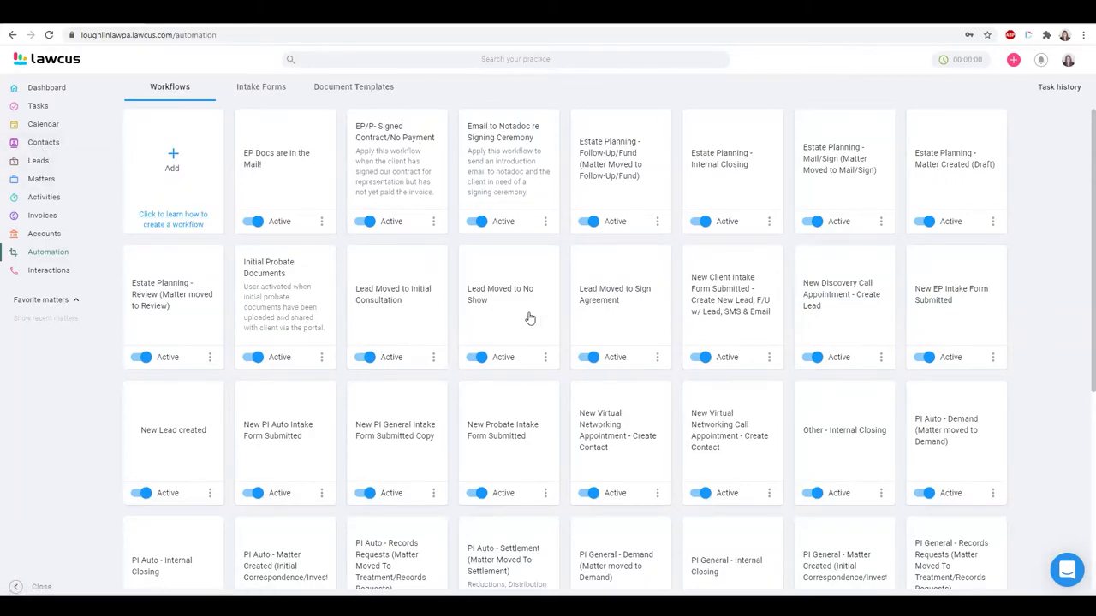
{"action": "left_click", "coordinate": [406, 323]}
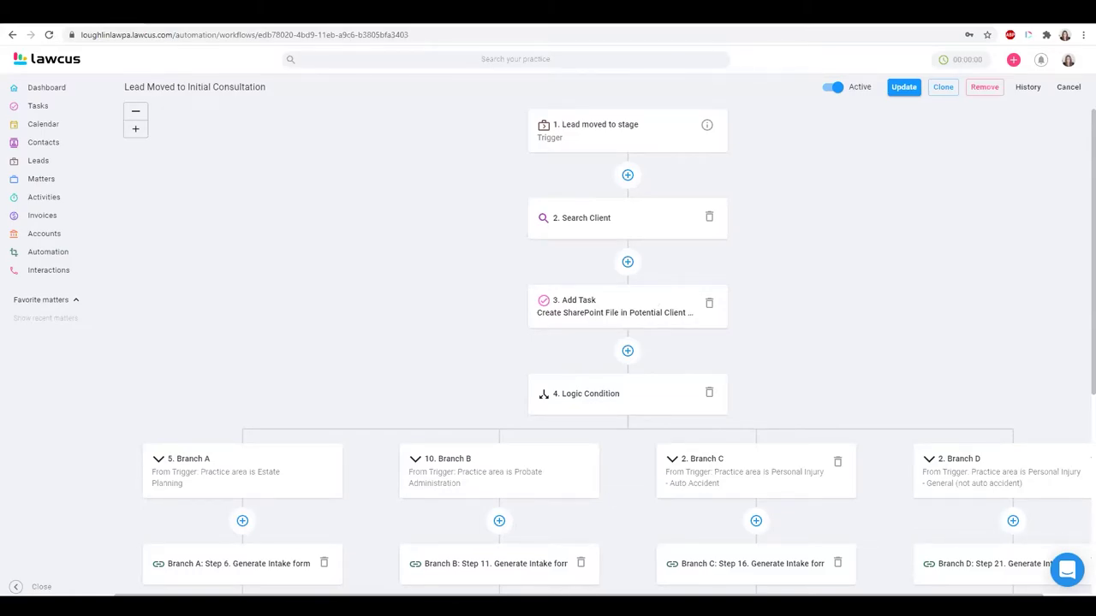
{"action": "right_click", "coordinate": [462, 594]}
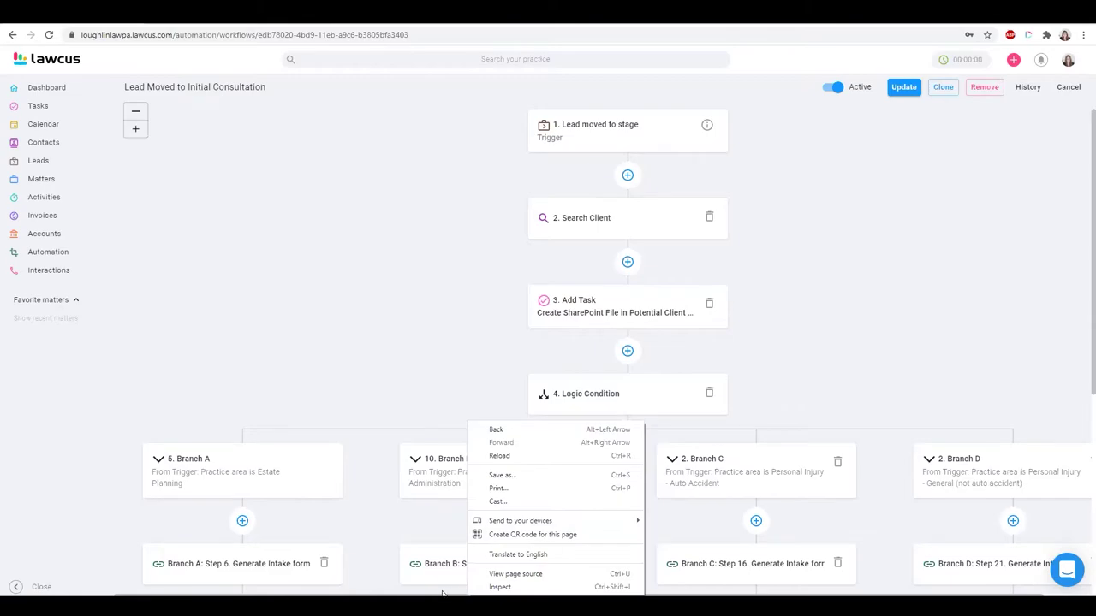
{"action": "left_click", "coordinate": [437, 596]}
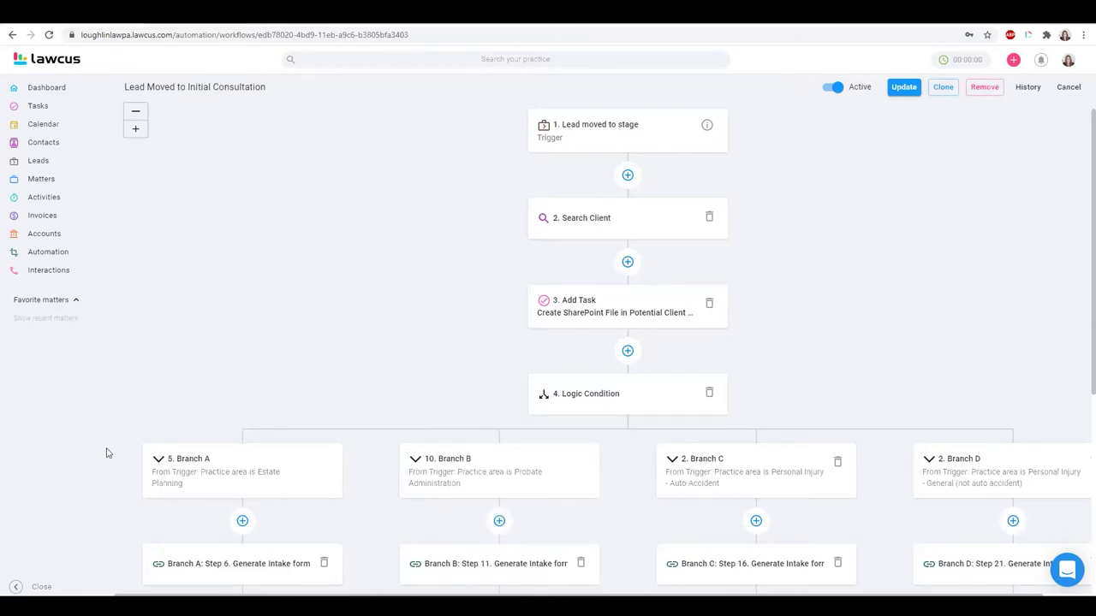
Step: Review the Step 7 email, Step 8 time delay and Step 9 SMS in the Estate Planning branch
{"action": "scroll", "coordinate": [318, 372], "scroll_direction": "down", "scroll_amount": 3}
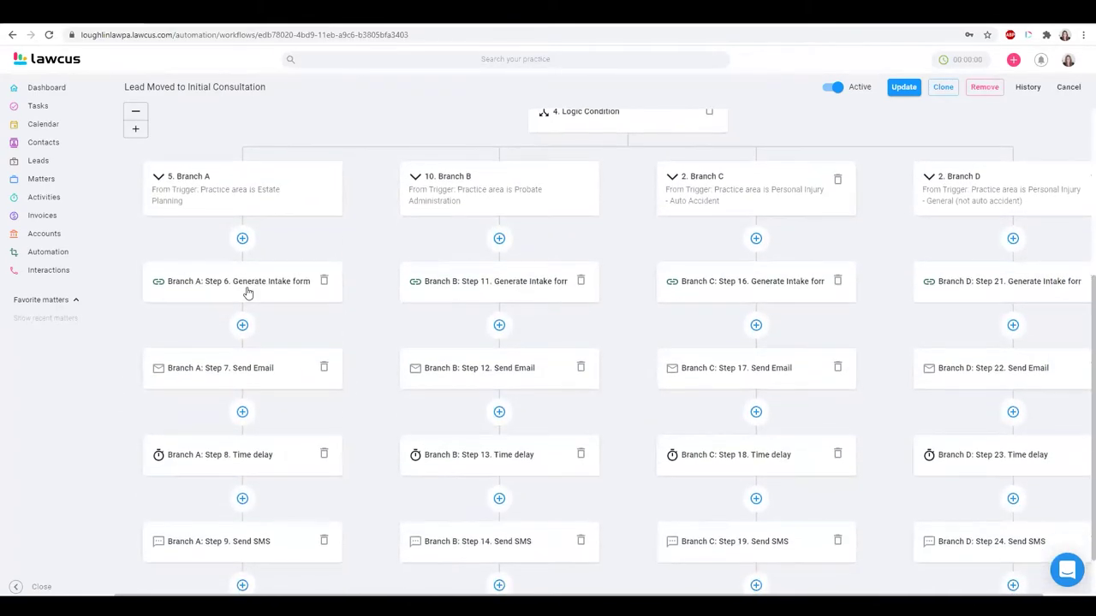
{"action": "left_click", "coordinate": [240, 375]}
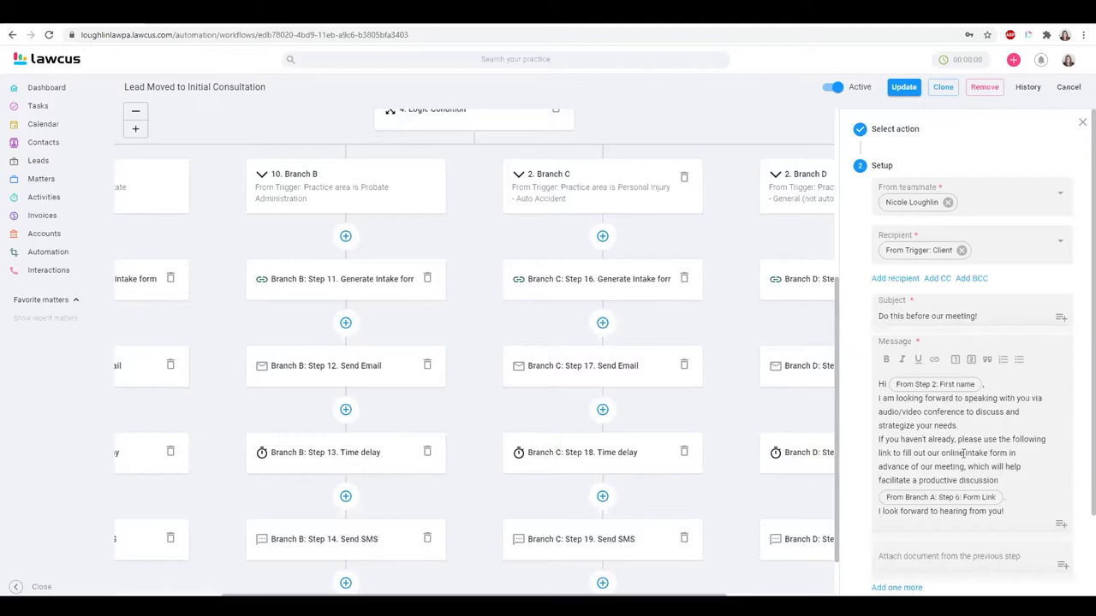
{"action": "left_click_drag", "start_coordinate": [679, 597], "coordinate": [572, 597]}
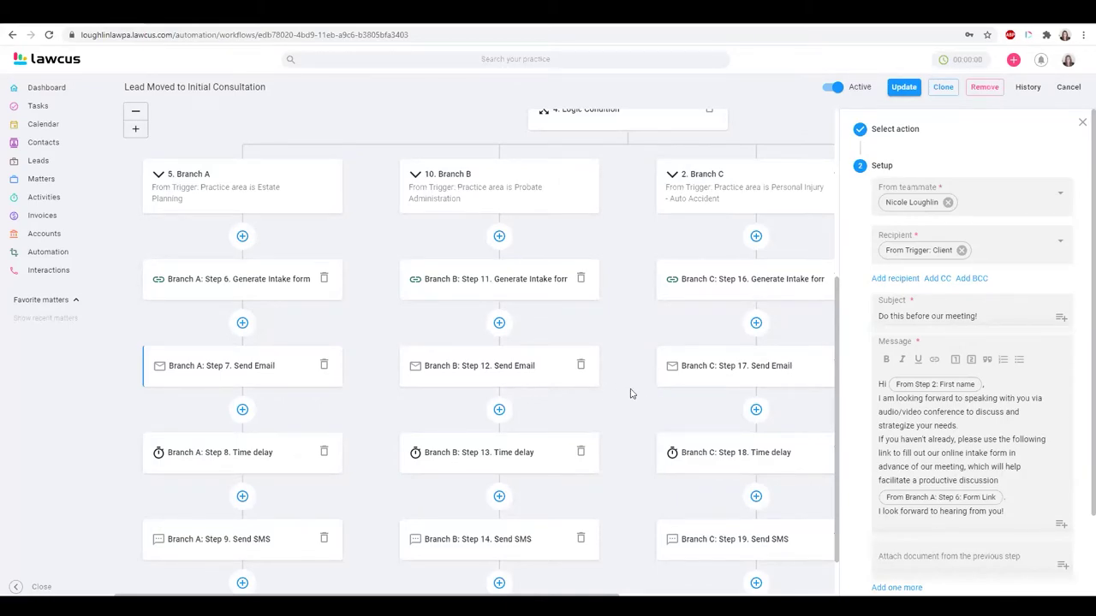
{"action": "left_click", "coordinate": [229, 459]}
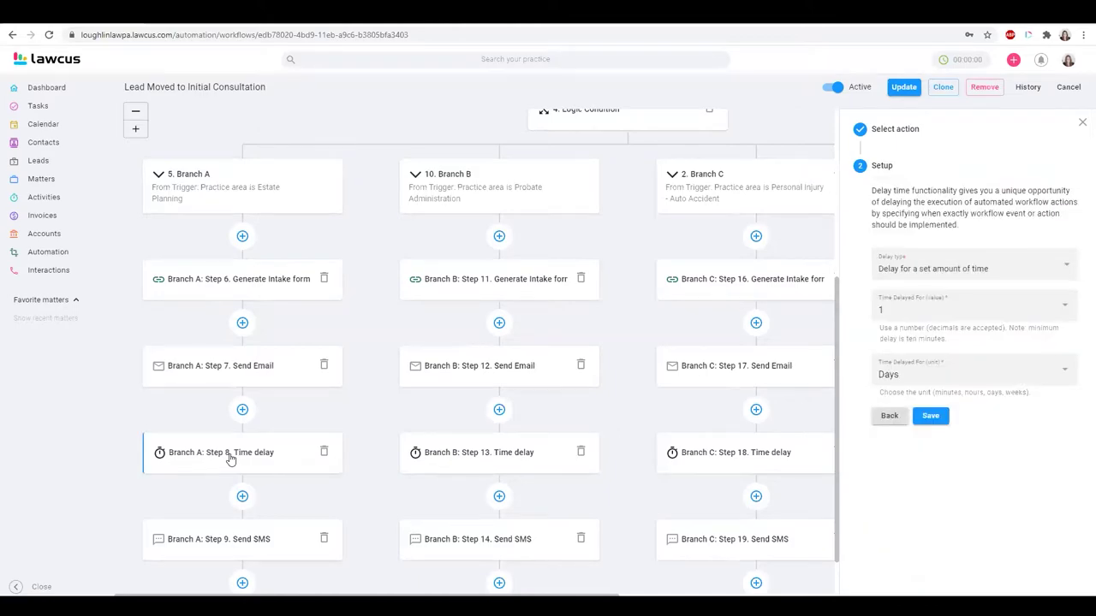
{"action": "left_click", "coordinate": [264, 553]}
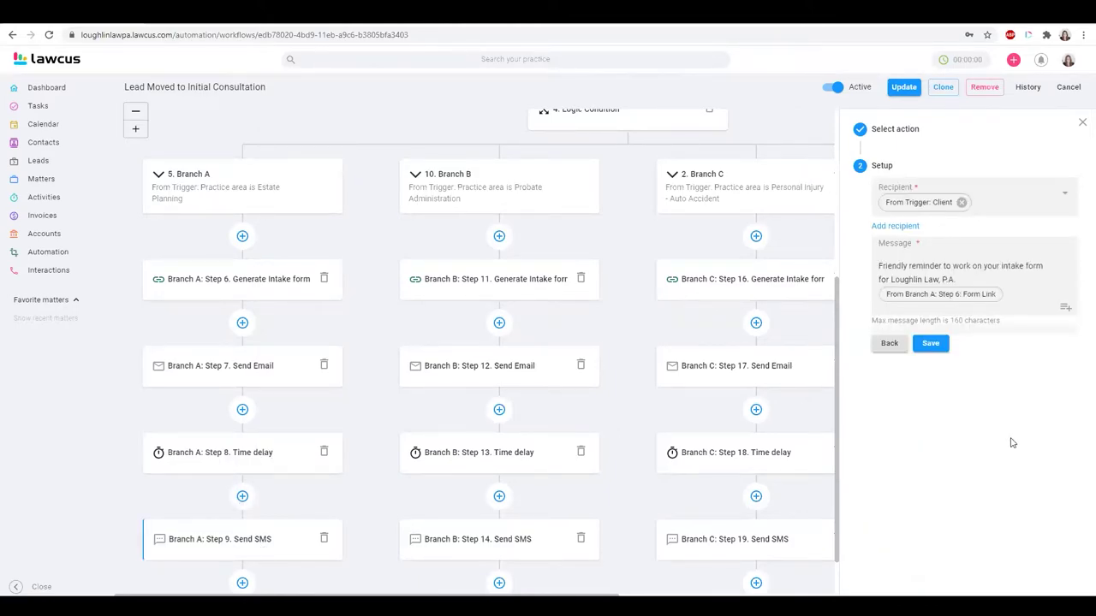
Step: Return to the automation workflows list and open the "Lead Moved to Sign Agreement" workflow
{"action": "scroll", "coordinate": [623, 313], "scroll_direction": "up", "scroll_amount": 3}
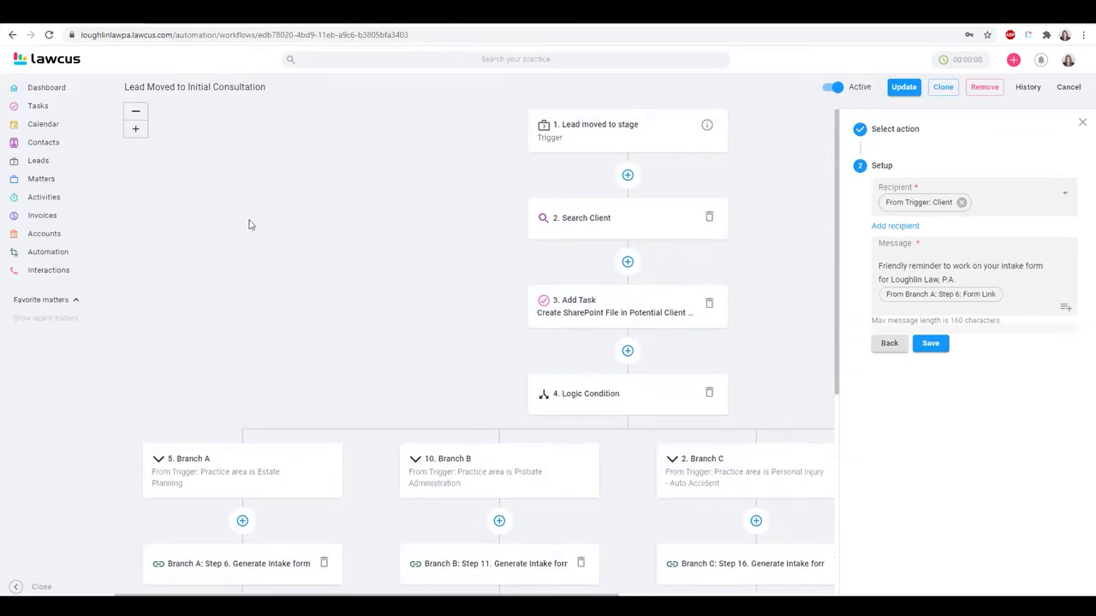
{"action": "left_click", "coordinate": [39, 253]}
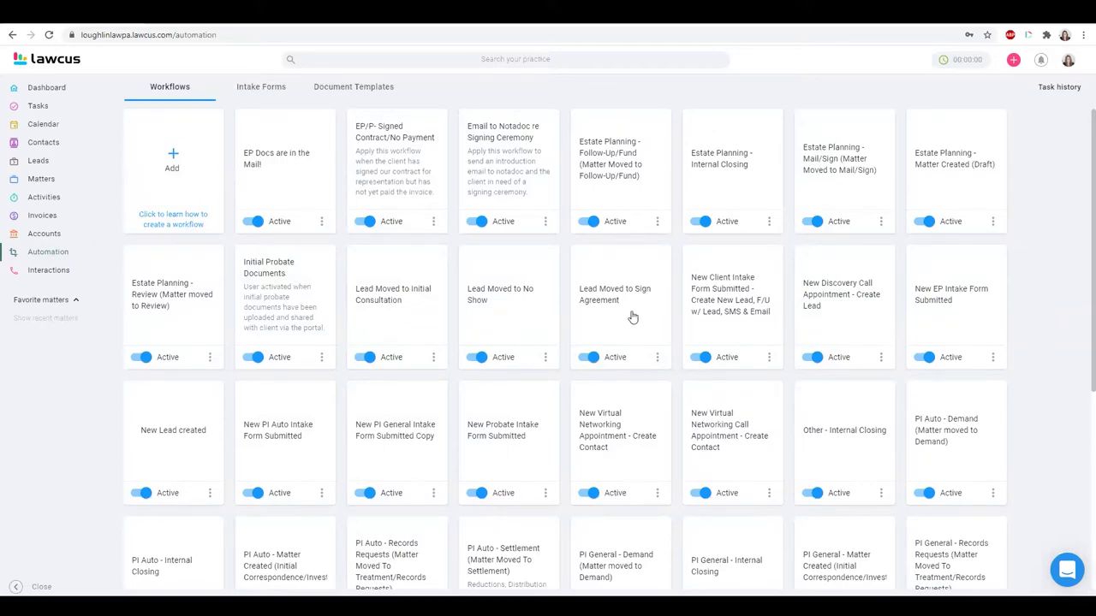
{"action": "left_click", "coordinate": [631, 317]}
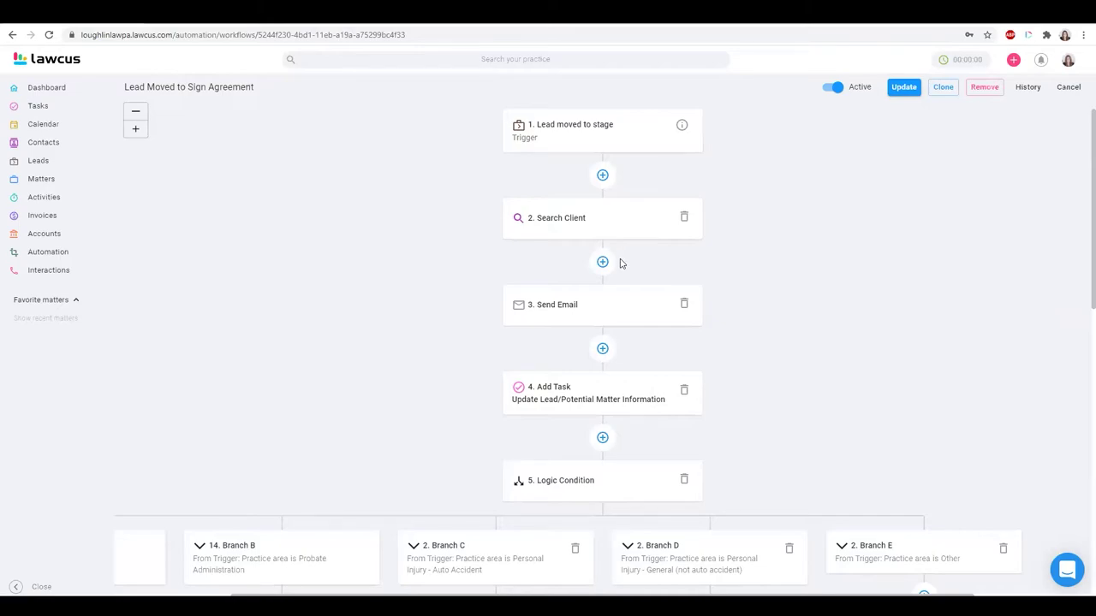
Step: Read the Step 3 email and check the document template used in Branch A's Step 7 Create Document action
{"action": "left_click", "coordinate": [580, 313]}
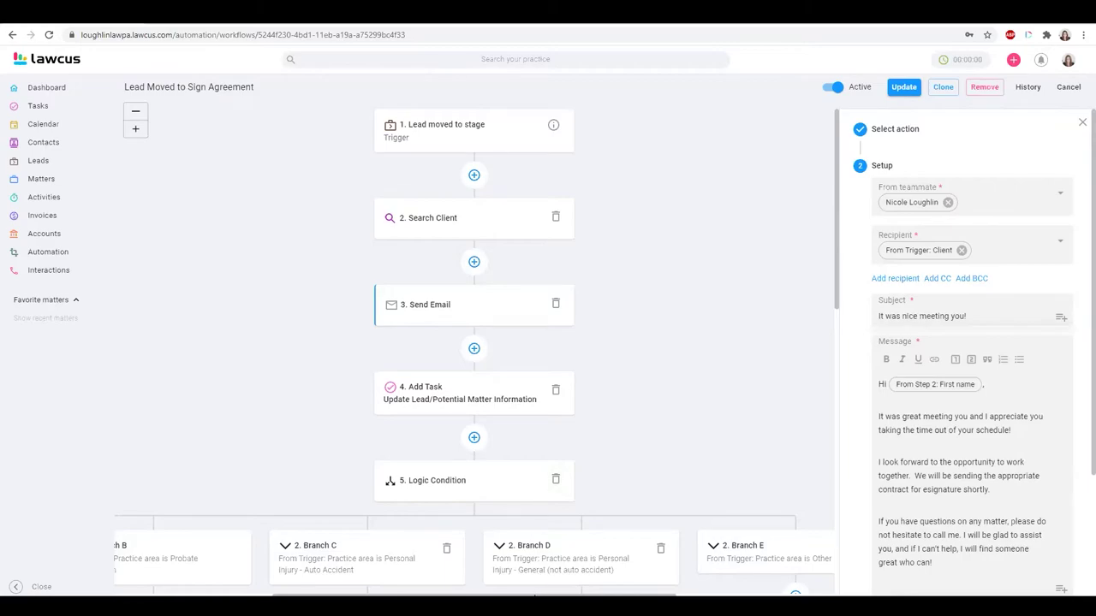
{"action": "left_click_drag", "start_coordinate": [543, 596], "coordinate": [383, 597]}
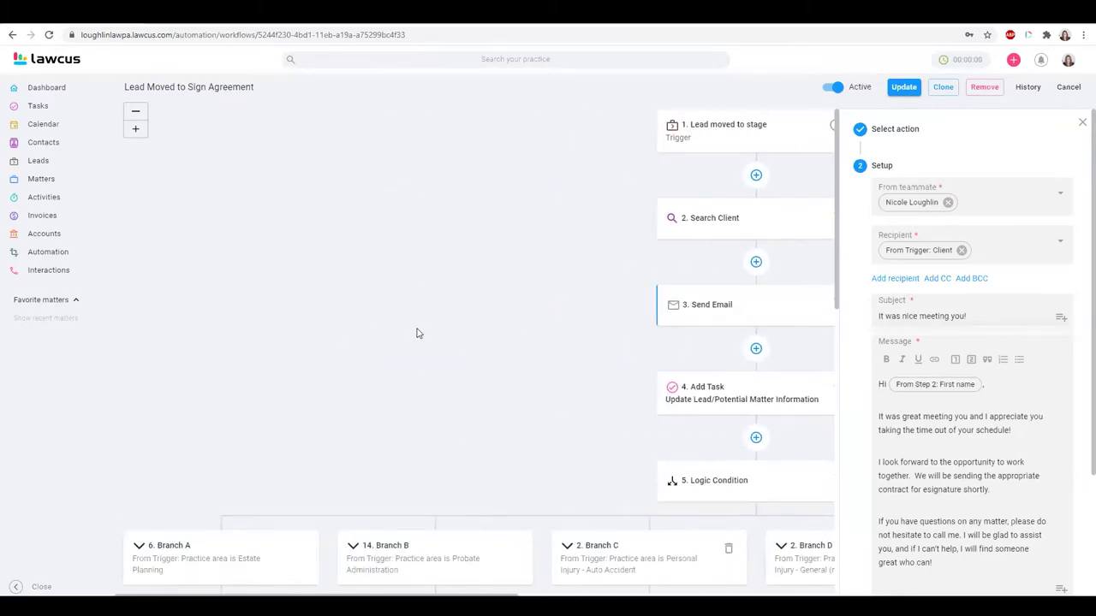
{"action": "scroll", "coordinate": [517, 349], "scroll_direction": "down", "scroll_amount": 4}
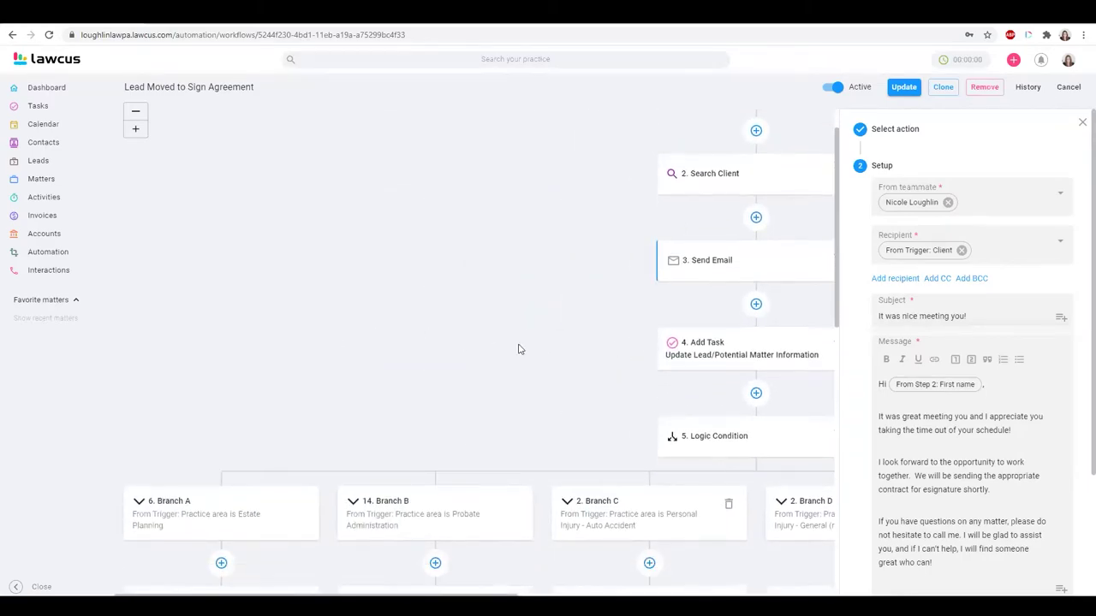
{"action": "scroll", "coordinate": [509, 341], "scroll_direction": "down", "scroll_amount": 2}
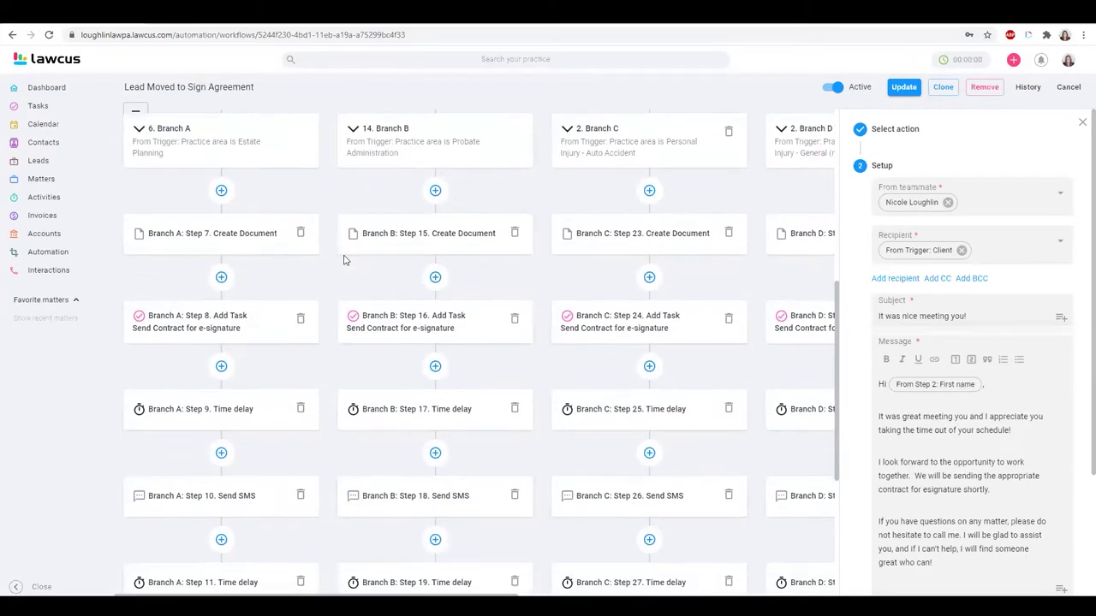
{"action": "left_click", "coordinate": [211, 220]}
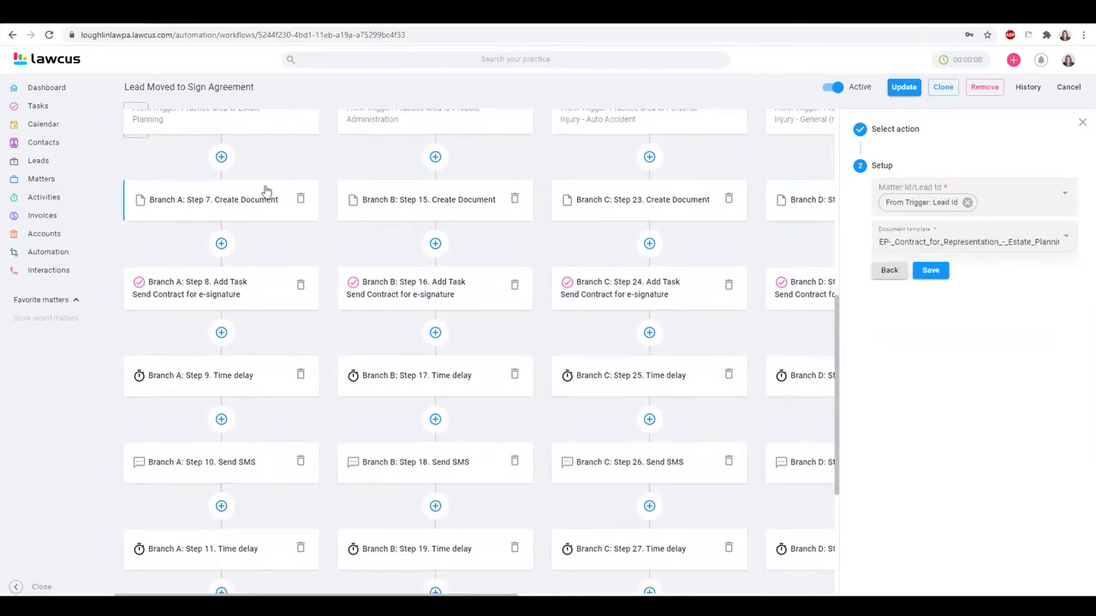
{"action": "scroll", "coordinate": [246, 171], "scroll_direction": "up", "scroll_amount": 1}
{"action": "scroll", "coordinate": [251, 171], "scroll_direction": "up", "scroll_amount": 1}
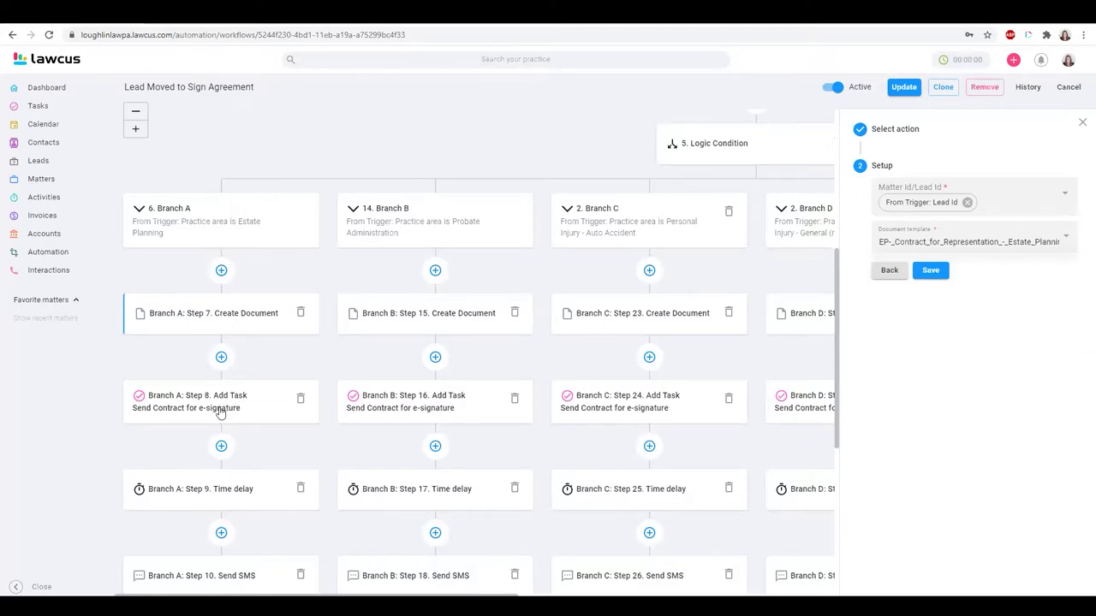
Step: Review the Step 10 SMS and Step 11 time delay in the Estate Planning branch
{"action": "scroll", "coordinate": [193, 315], "scroll_direction": "down", "scroll_amount": 3}
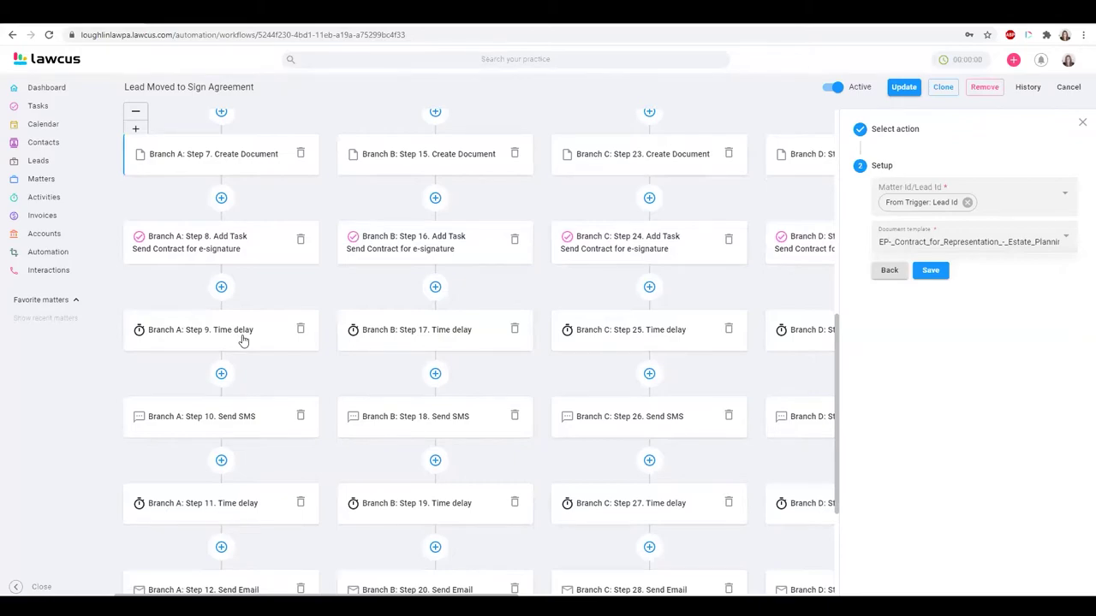
{"action": "scroll", "coordinate": [243, 340], "scroll_direction": "down", "scroll_amount": 1}
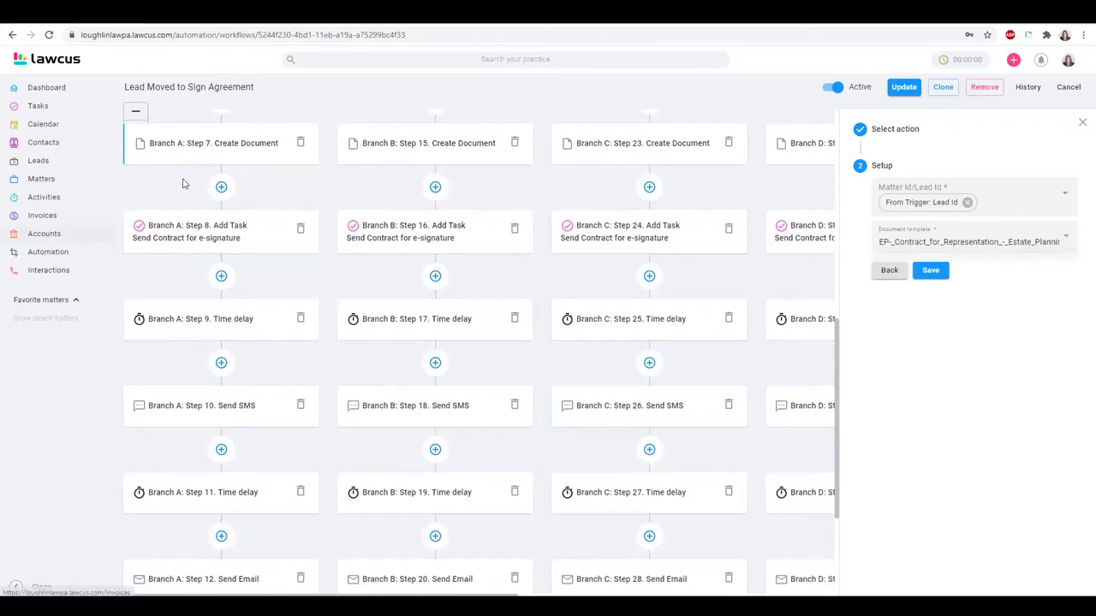
{"action": "double_click", "coordinate": [219, 416]}
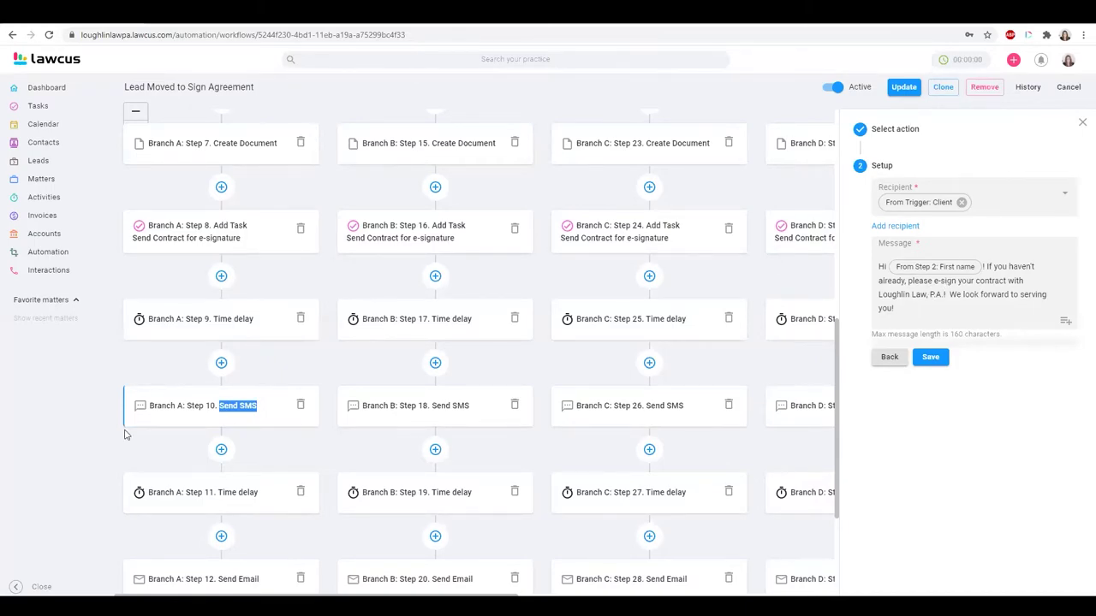
{"action": "left_click", "coordinate": [197, 493]}
{"action": "left_click", "coordinate": [214, 420]}
{"action": "scroll", "coordinate": [210, 505], "scroll_direction": "down", "scroll_amount": 2}
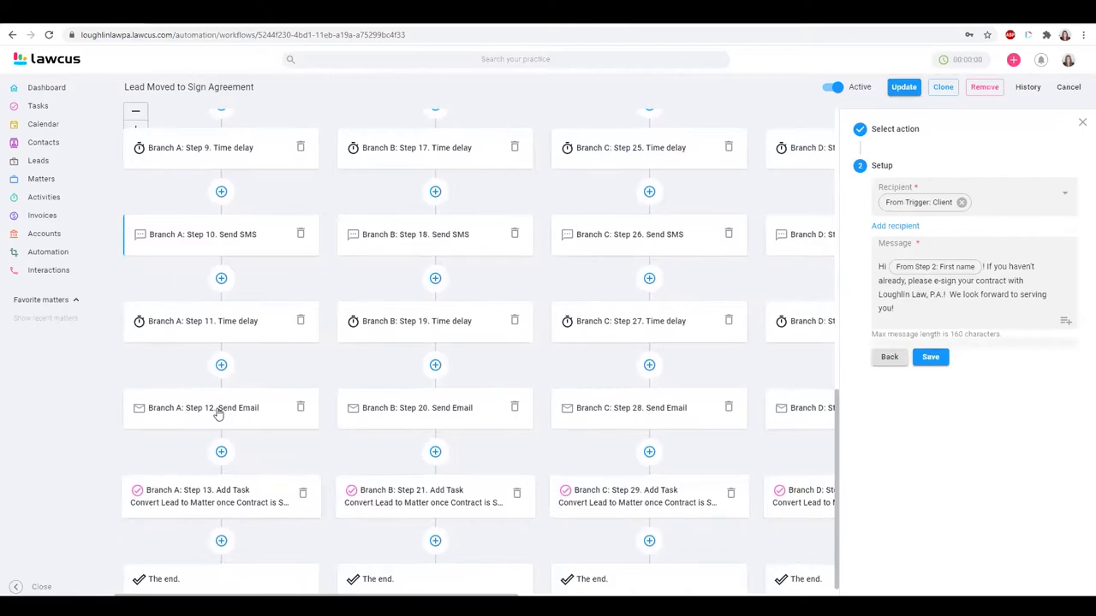
Step: Read through the Step 12 follow-up email in Branch A
{"action": "left_click", "coordinate": [215, 409]}
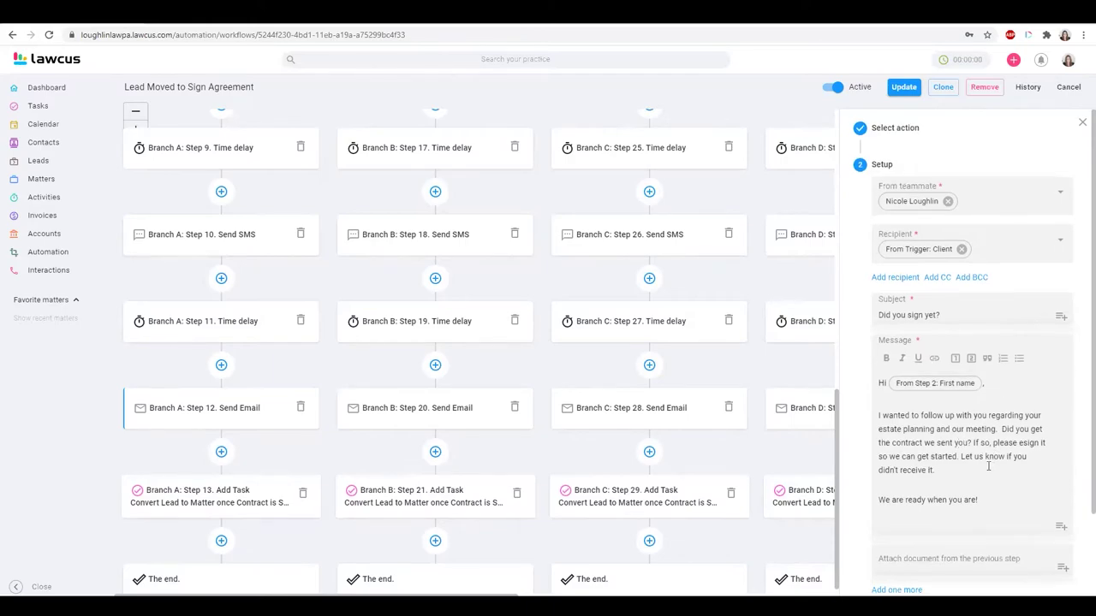
{"action": "scroll", "coordinate": [991, 461], "scroll_direction": "down", "scroll_amount": 2}
{"action": "scroll", "coordinate": [987, 466], "scroll_direction": "up", "scroll_amount": 1}
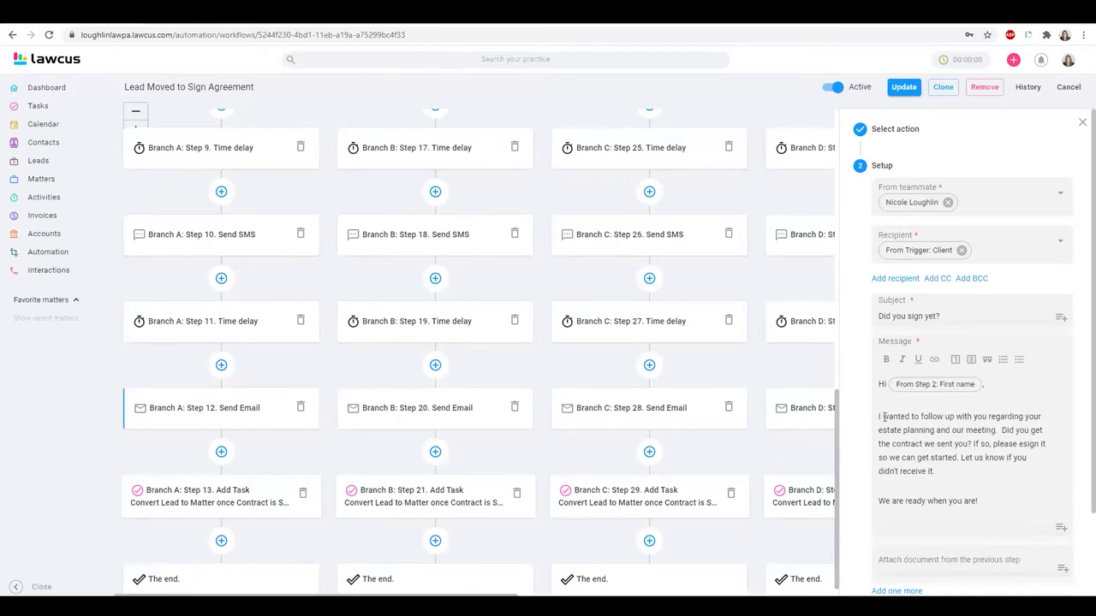
Step: Open the "Estate Planning - Matter Created (Draft)" workflow from the workflows list and look over its full sequence of steps
{"action": "left_click", "coordinate": [46, 256]}
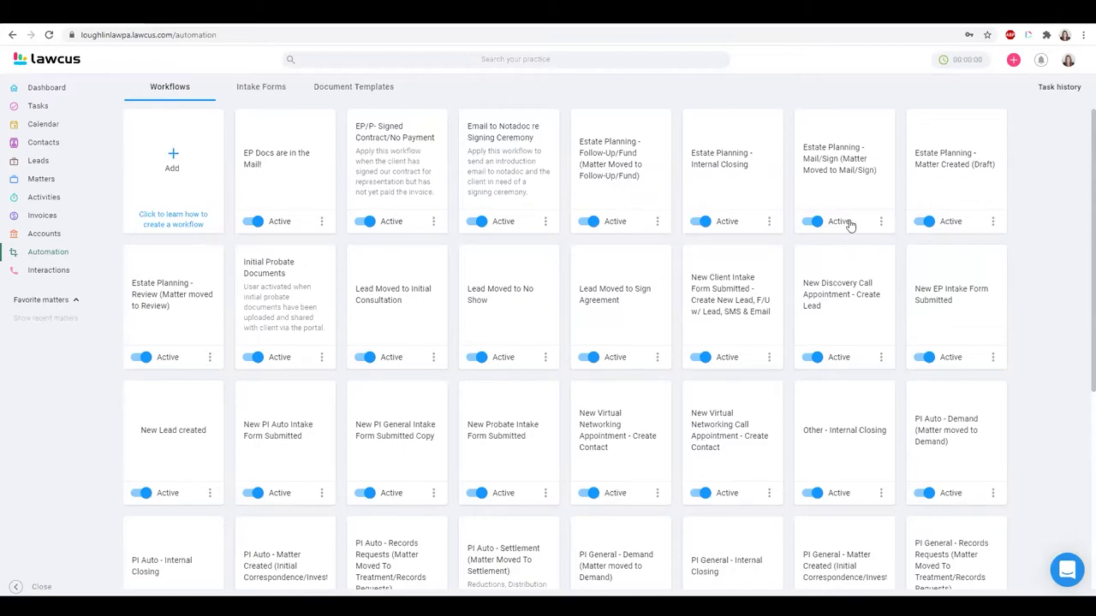
{"action": "left_click", "coordinate": [948, 184]}
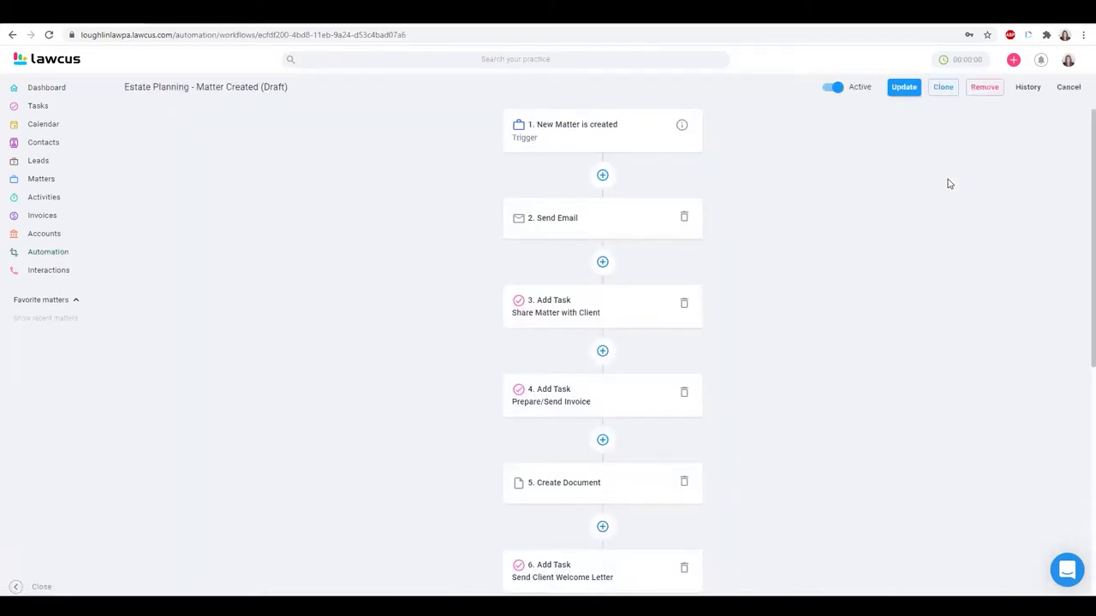
{"action": "scroll", "coordinate": [425, 266], "scroll_direction": "down", "scroll_amount": 2}
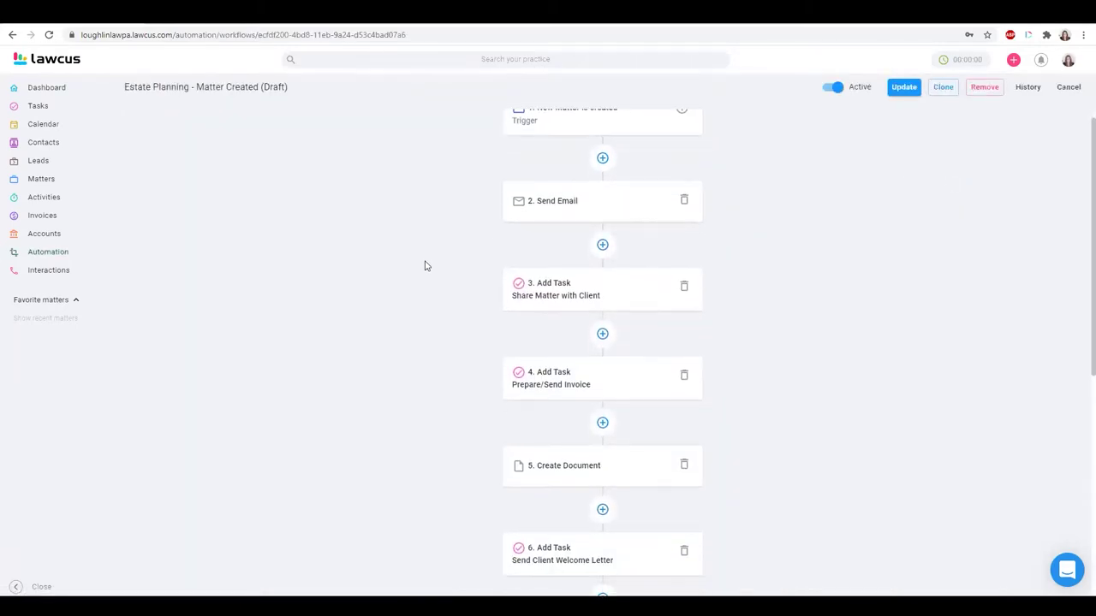
{"action": "scroll", "coordinate": [424, 267], "scroll_direction": "down", "scroll_amount": 5}
{"action": "scroll", "coordinate": [425, 266], "scroll_direction": "up", "scroll_amount": 7}
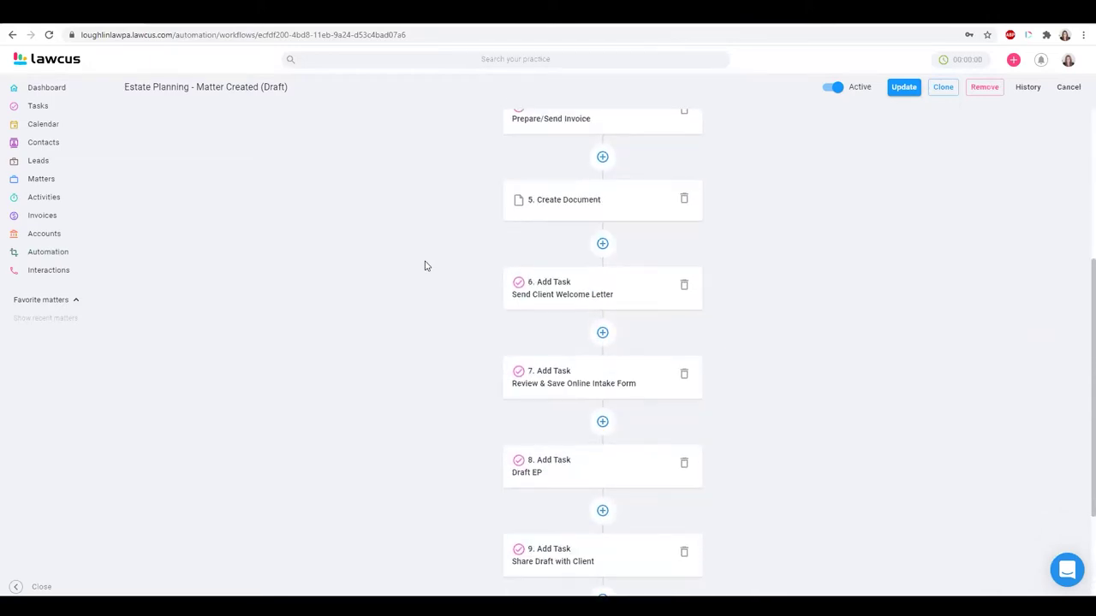
{"action": "scroll", "coordinate": [425, 266], "scroll_direction": "down", "scroll_amount": 6}
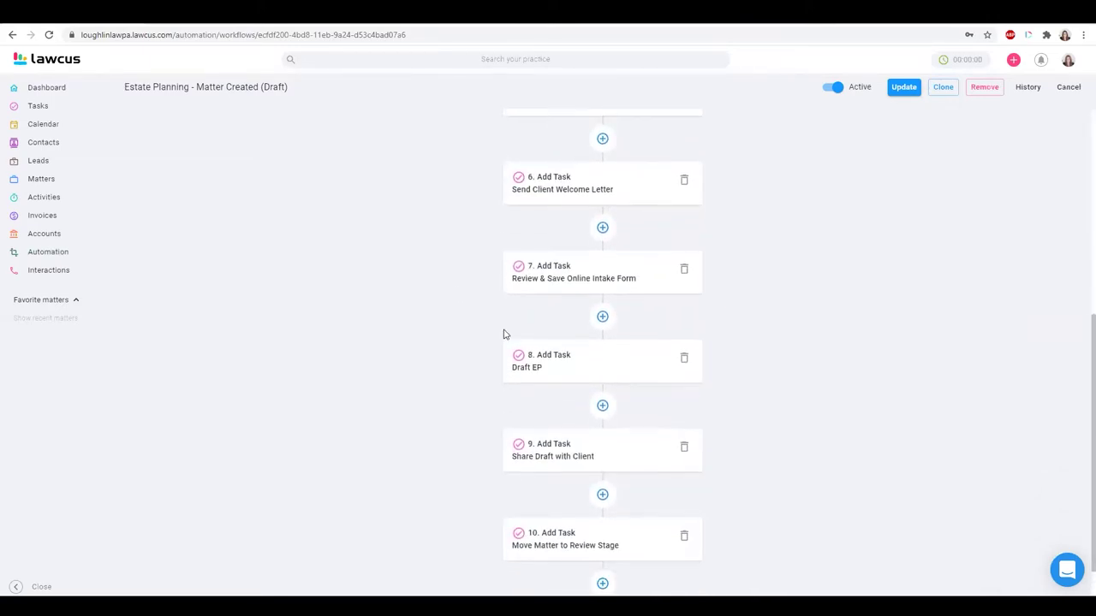
{"action": "scroll", "coordinate": [553, 330], "scroll_direction": "up", "scroll_amount": 6}
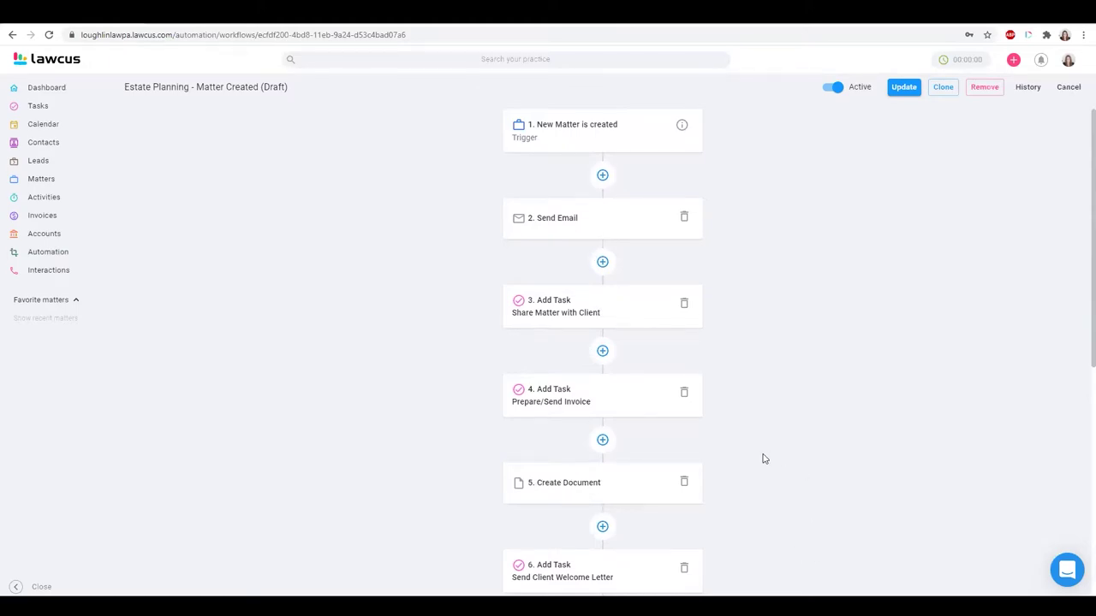
{"action": "scroll", "coordinate": [801, 468], "scroll_direction": "down", "scroll_amount": 2}
{"action": "scroll", "coordinate": [806, 470], "scroll_direction": "down", "scroll_amount": 3}
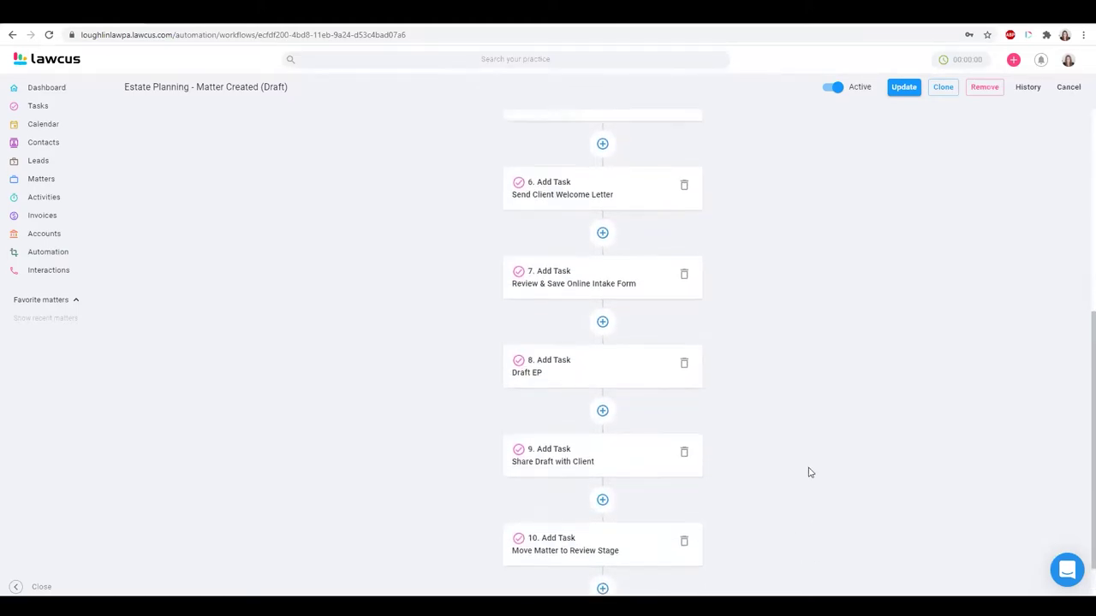
{"action": "scroll", "coordinate": [806, 470], "scroll_direction": "up", "scroll_amount": 5}
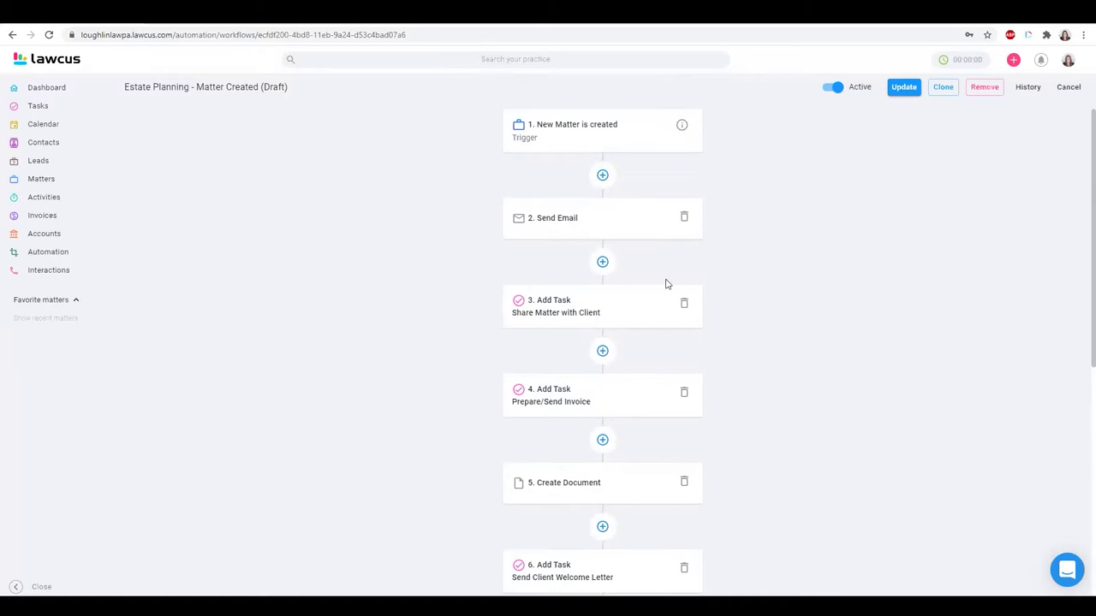
Step: Review the Step 2 email and the setup of the "Share Matter with Client" and "Prepare/Send Invoice" tasks
{"action": "left_click", "coordinate": [580, 221]}
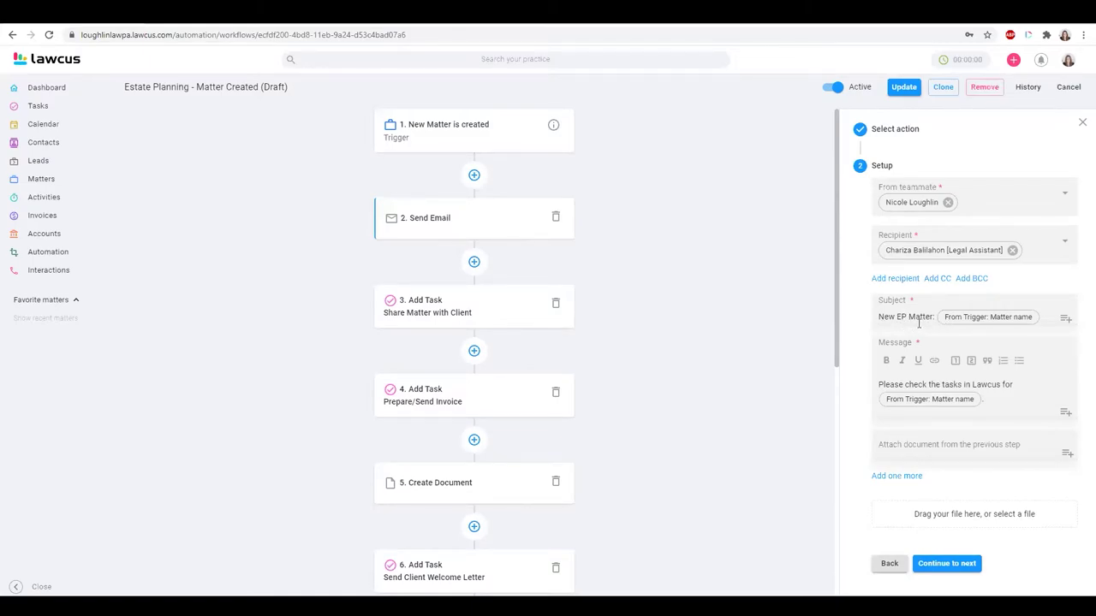
{"action": "type", "text": ":"}
{"action": "left_click", "coordinate": [485, 310]}
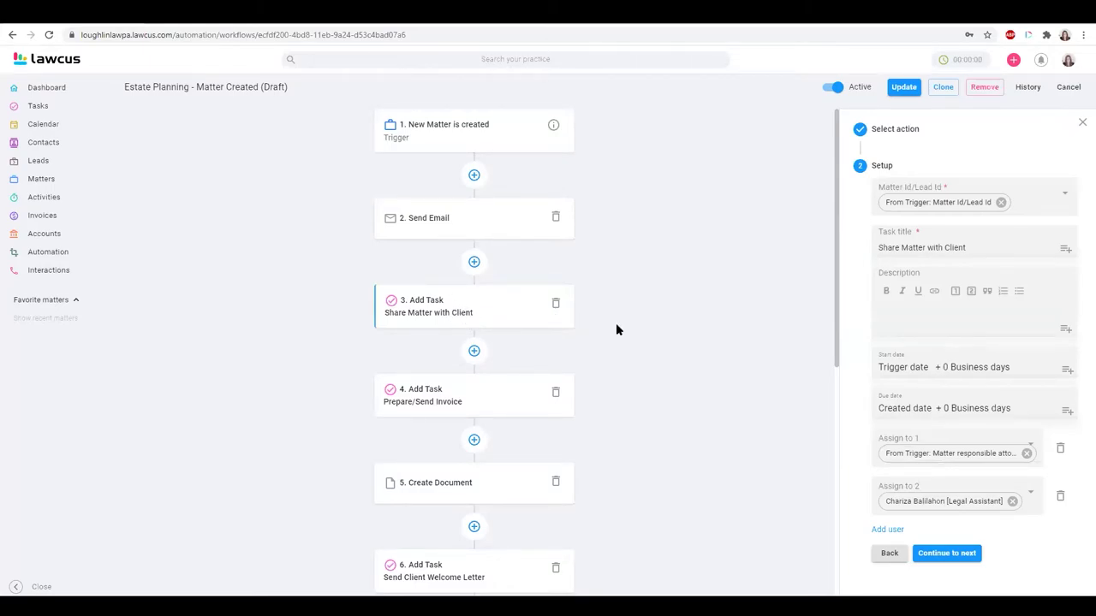
{"action": "scroll", "coordinate": [599, 340], "scroll_direction": "down", "scroll_amount": 1}
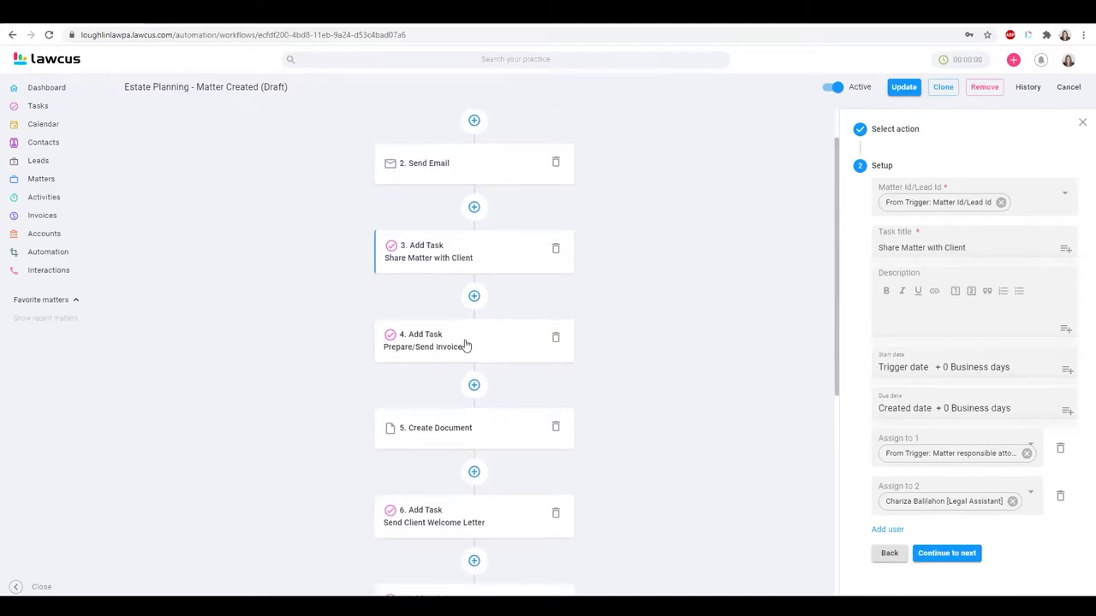
{"action": "left_click", "coordinate": [463, 346]}
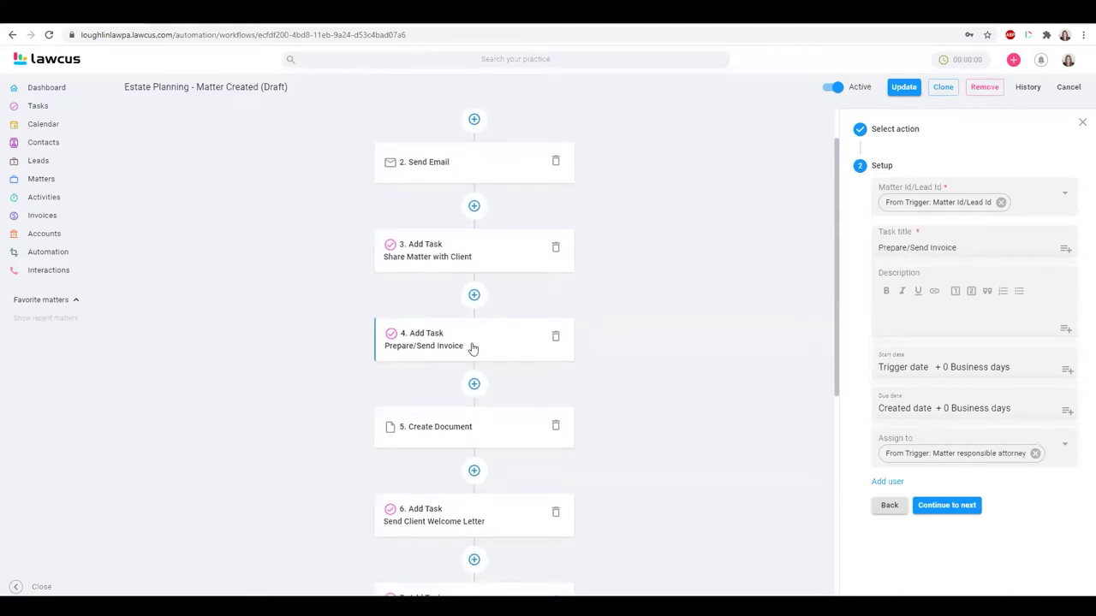
{"action": "scroll", "coordinate": [472, 349], "scroll_direction": "up", "scroll_amount": 1}
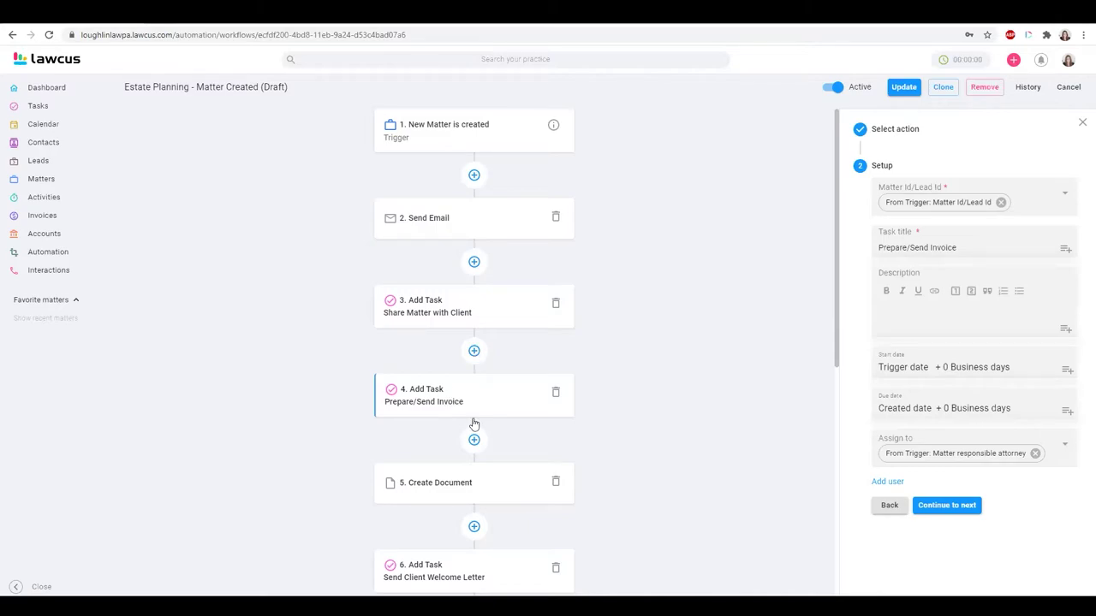
Step: Check the document template in Step 5 and the instructions in the "Send Client Welcome Letter" task
{"action": "left_click", "coordinate": [455, 489]}
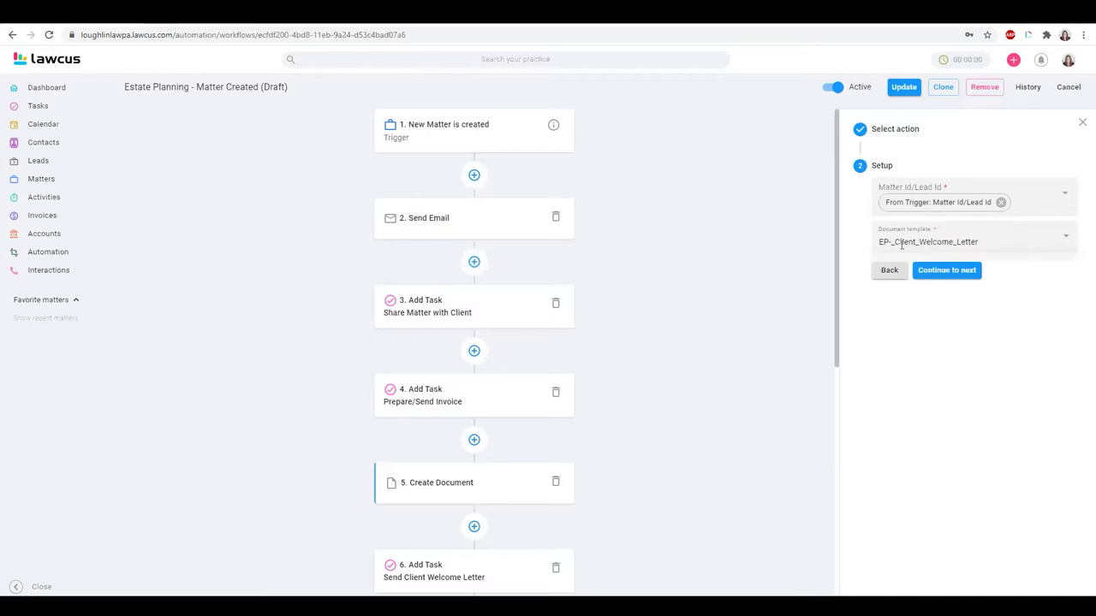
{"action": "scroll", "coordinate": [619, 385], "scroll_direction": "down", "scroll_amount": 1}
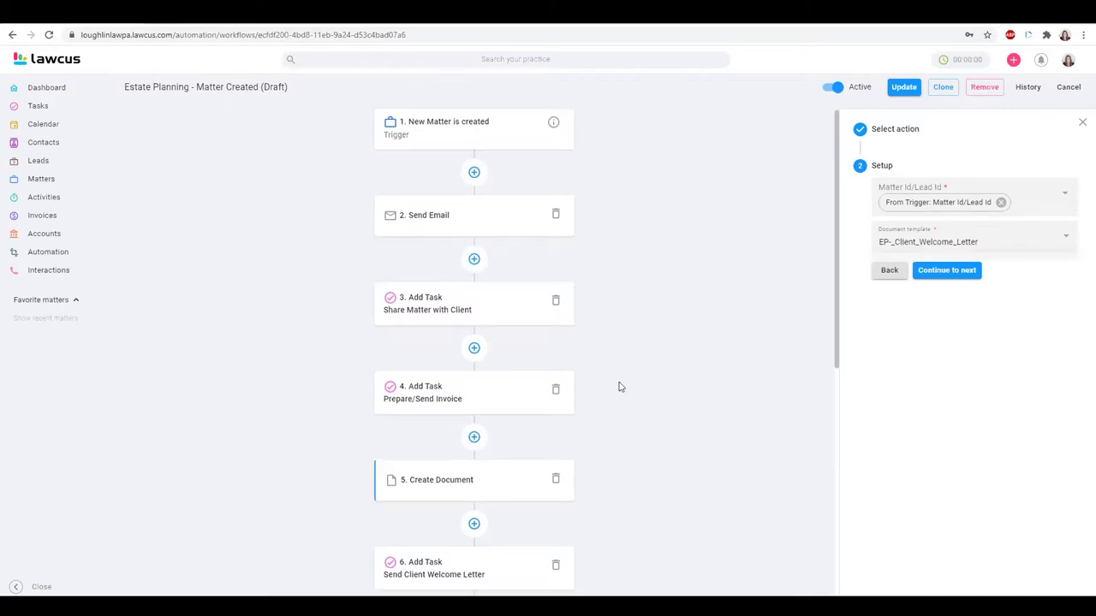
{"action": "scroll", "coordinate": [618, 390], "scroll_direction": "down", "scroll_amount": 5}
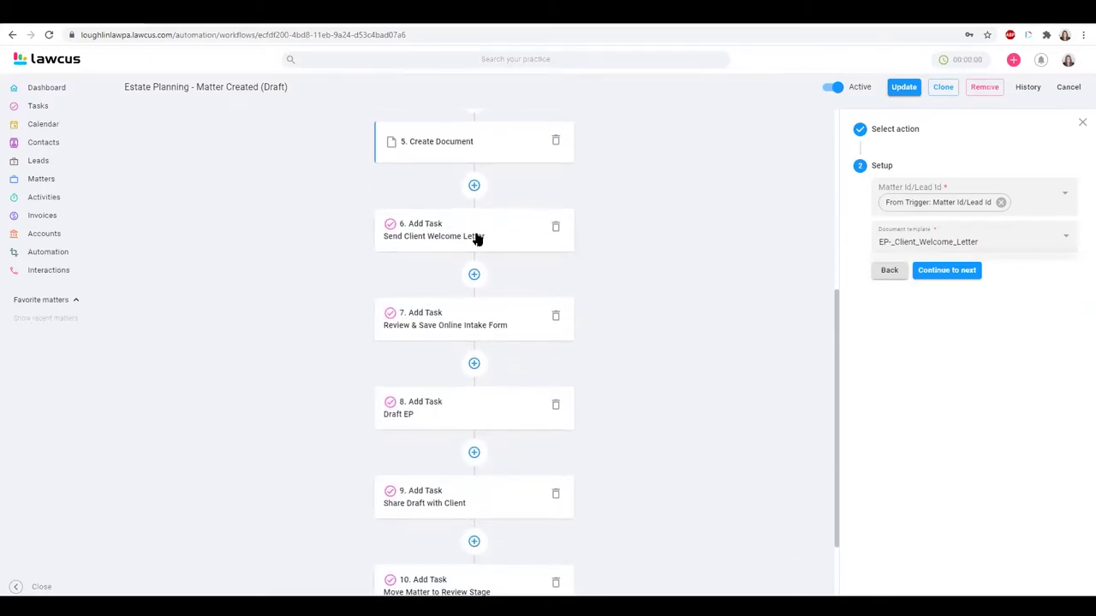
{"action": "left_click", "coordinate": [468, 248]}
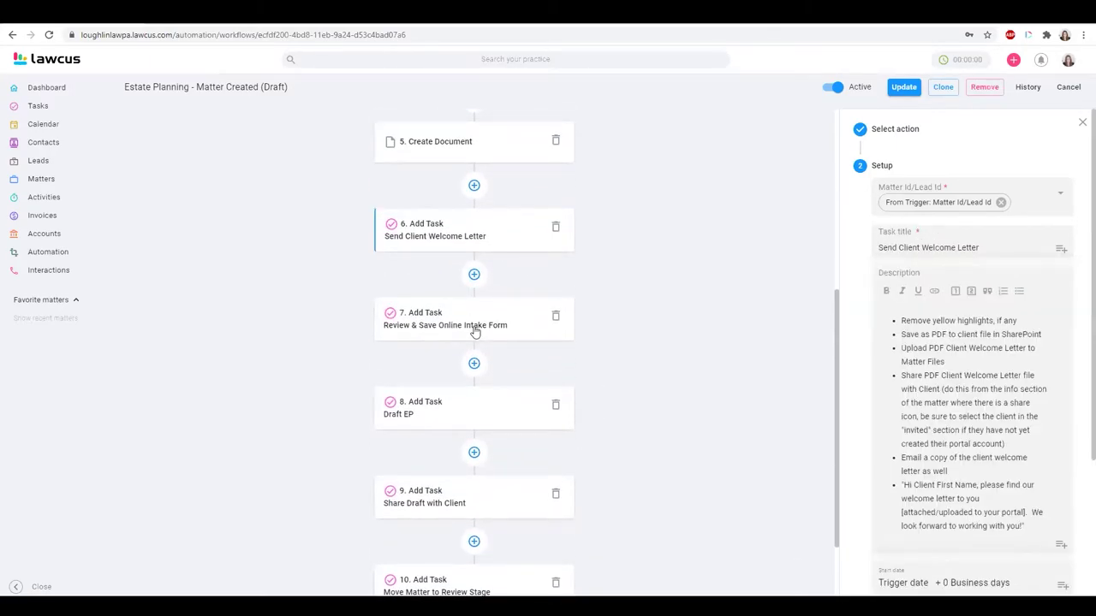
Step: Review the "Review & Save Online Intake Form", "Draft EP" and "Share Draft with Client" task setups
{"action": "left_click", "coordinate": [473, 333]}
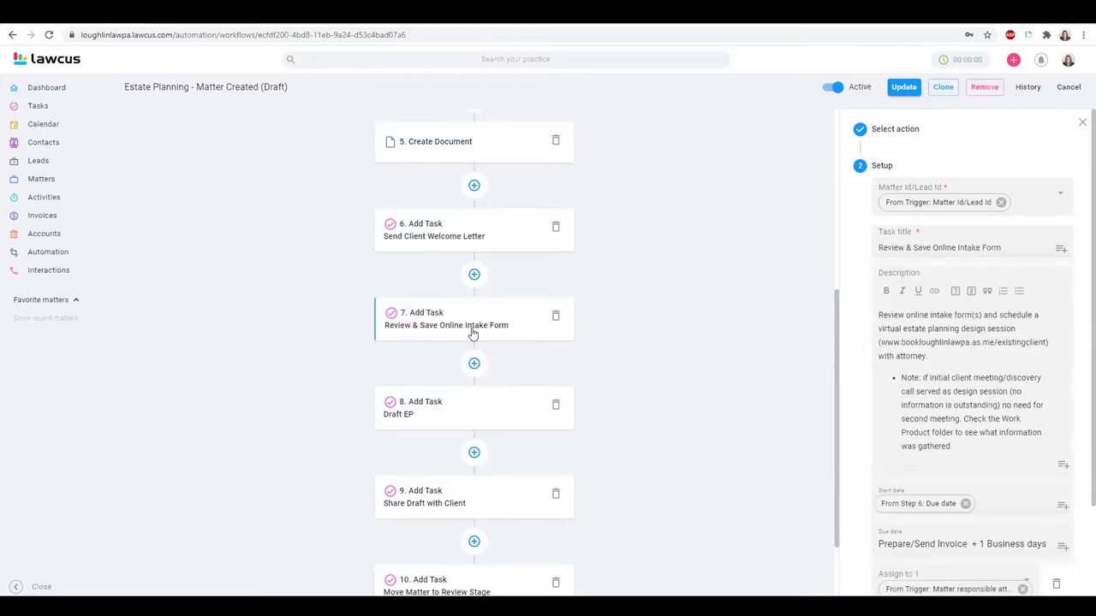
{"action": "scroll", "coordinate": [680, 360], "scroll_direction": "down", "scroll_amount": 2}
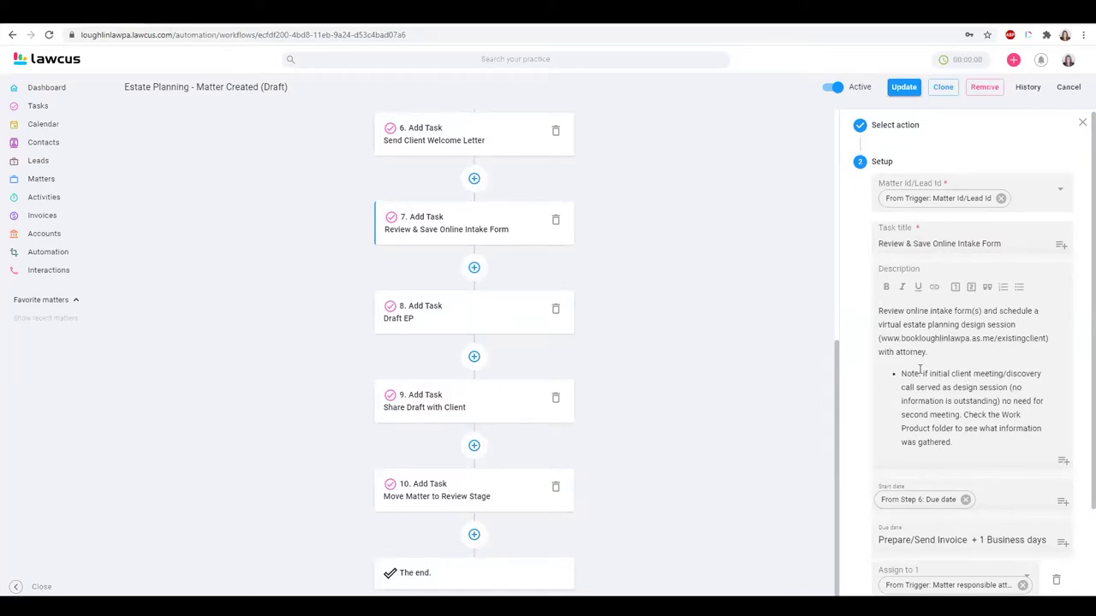
{"action": "left_click", "coordinate": [466, 324]}
{"action": "left_click", "coordinate": [464, 407]}
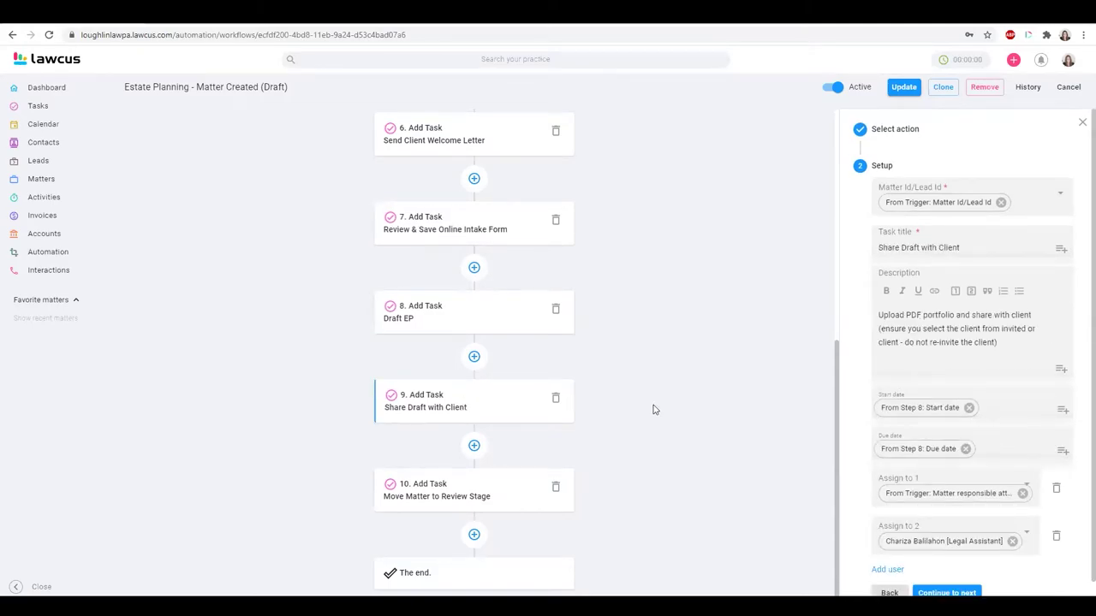
Step: Check the "Move Matter to Review Stage" task setup and open the "Estate Planning - Review (Matter moved to Review)" workflow
{"action": "left_click", "coordinate": [479, 498]}
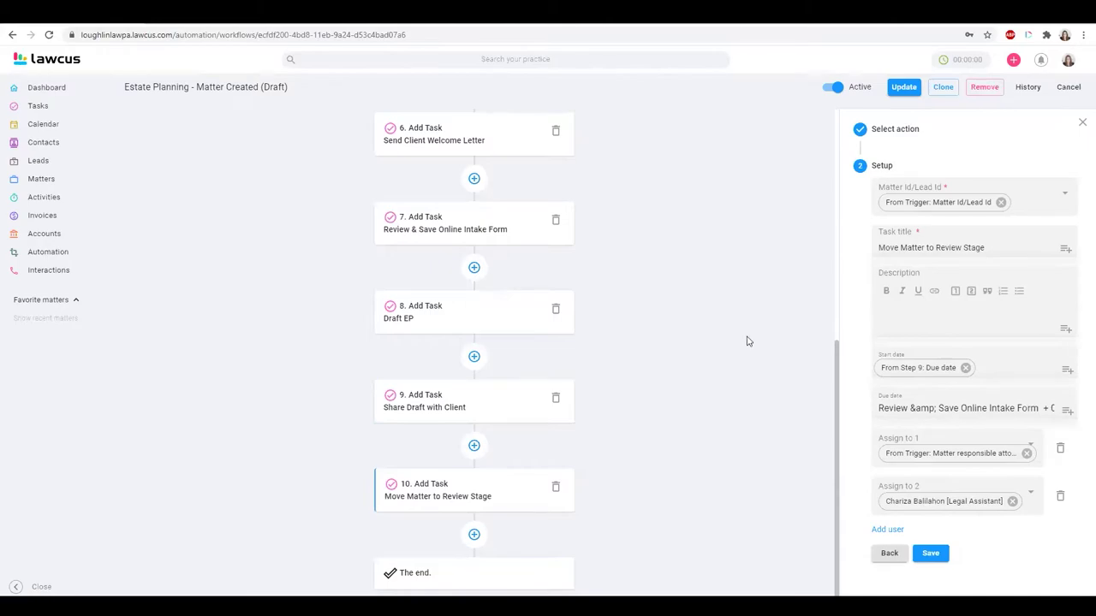
{"action": "left_click", "coordinate": [52, 257]}
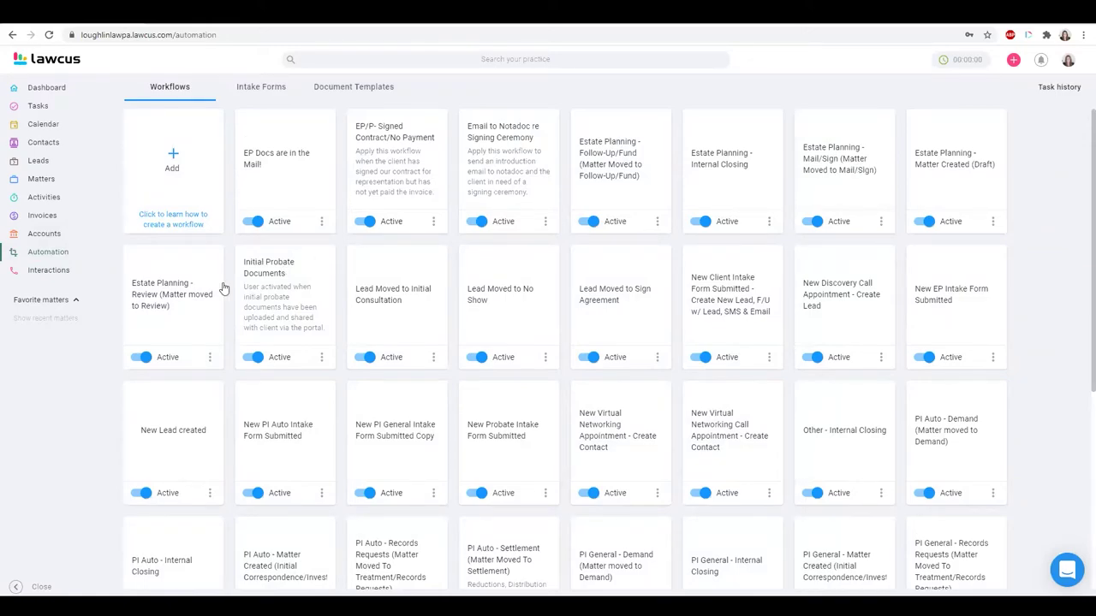
{"action": "left_click", "coordinate": [188, 298]}
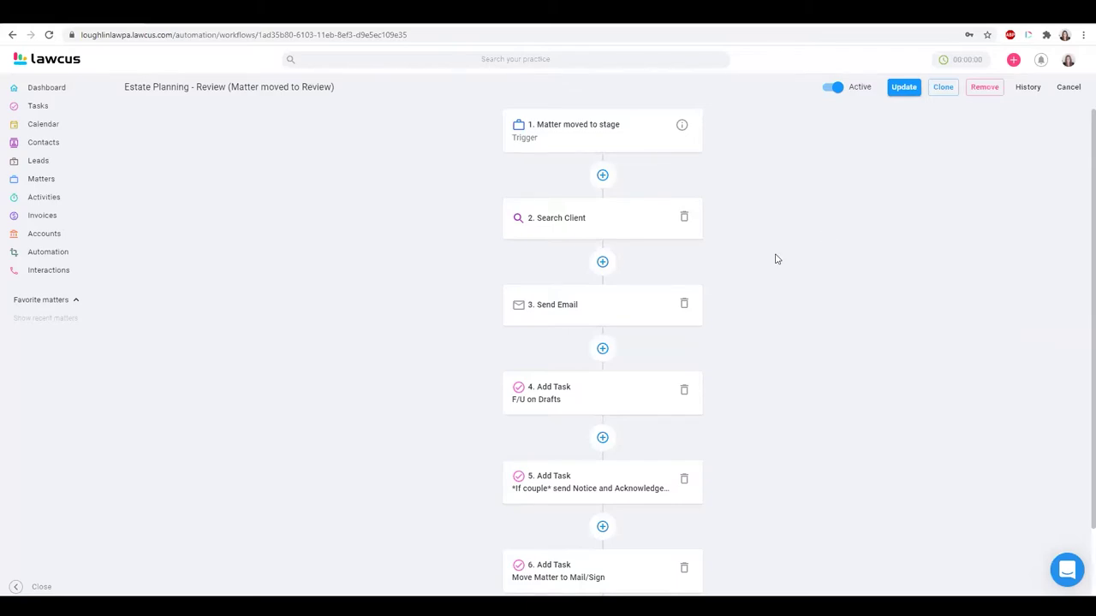
Step: Review the Step 2 client search setup and read the full "Draft Estate Plan" email in Step 3
{"action": "left_click", "coordinate": [576, 221]}
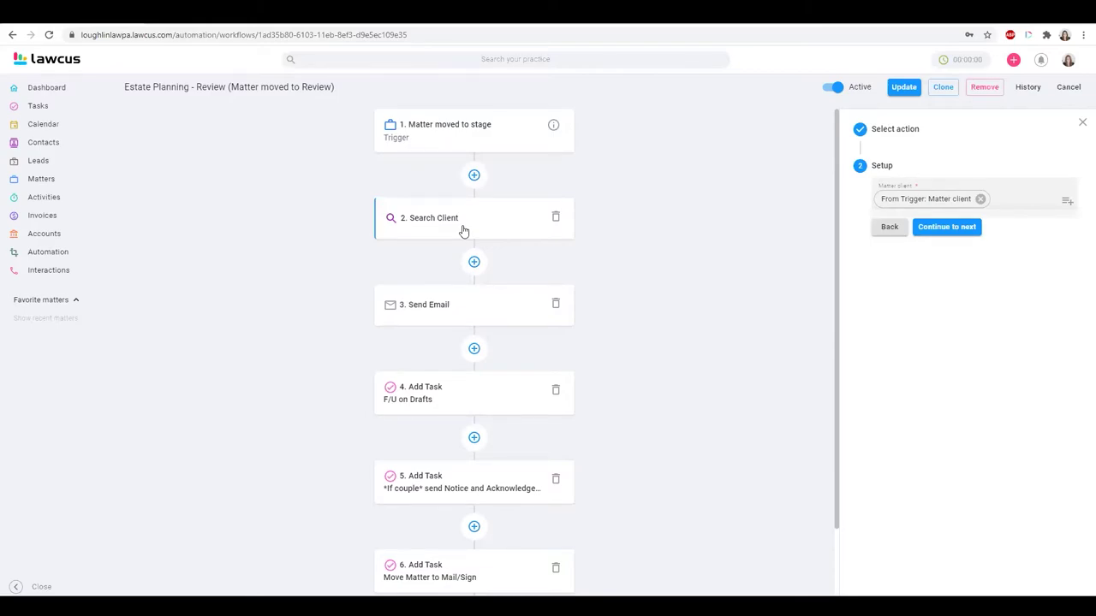
{"action": "left_click", "coordinate": [458, 312]}
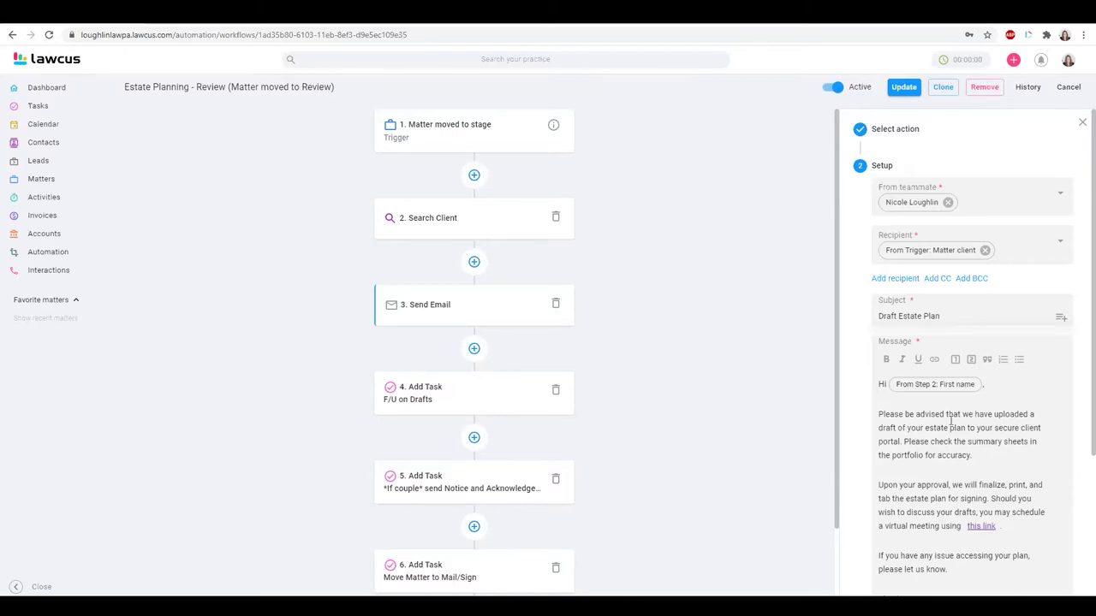
{"action": "scroll", "coordinate": [950, 419], "scroll_direction": "down", "scroll_amount": 2}
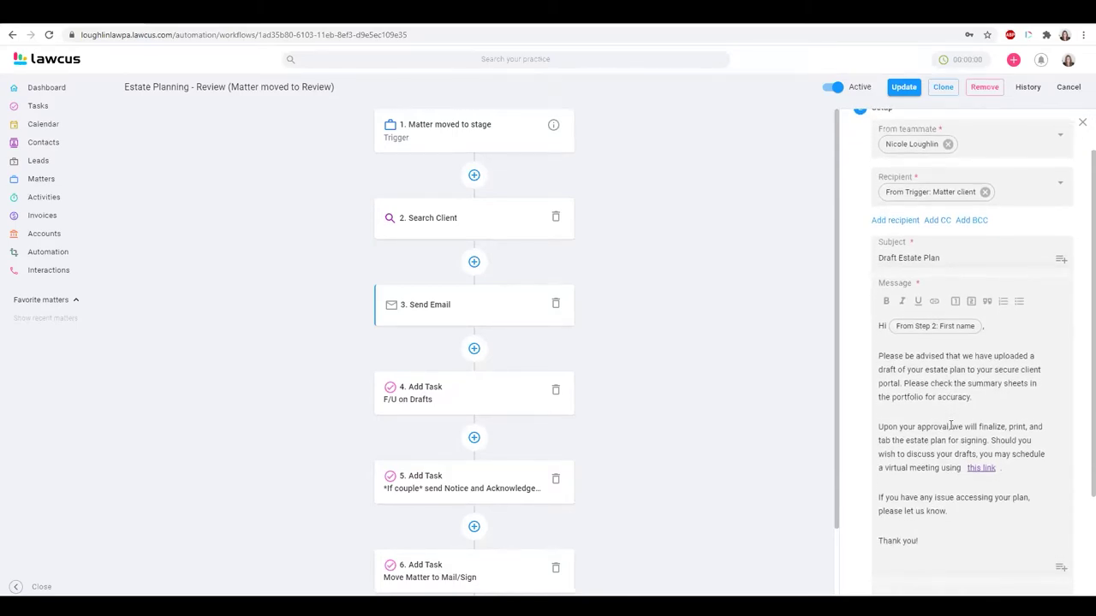
{"action": "scroll", "coordinate": [950, 425], "scroll_direction": "down", "scroll_amount": 4}
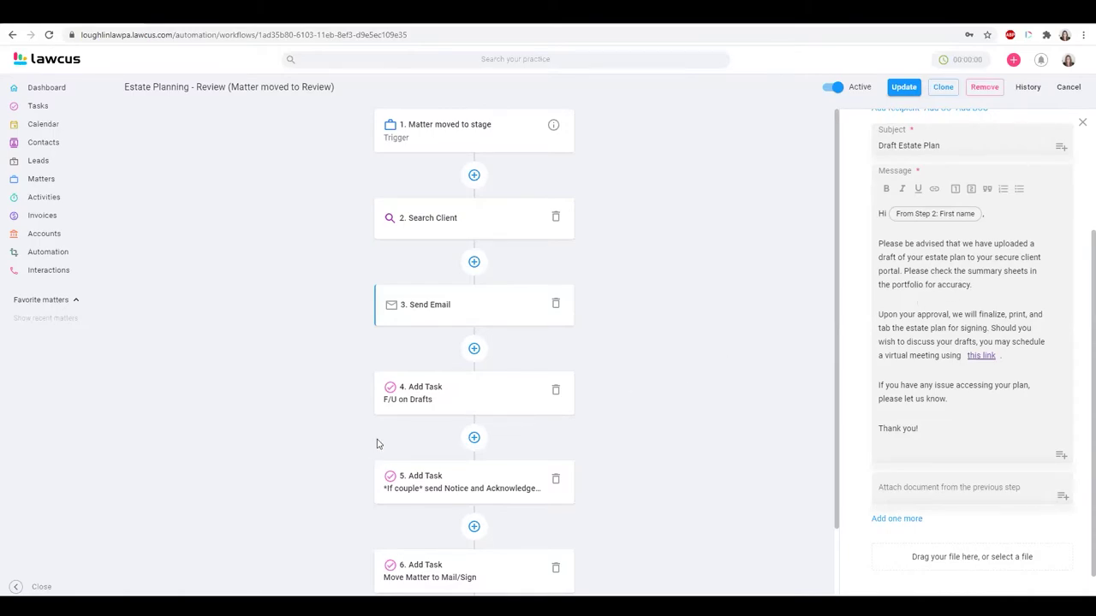
Step: Review the "F/U on Drafts" task's follow-up email text, dates and assignees
{"action": "left_click", "coordinate": [460, 415]}
{"action": "scroll", "coordinate": [463, 412], "scroll_direction": "down", "scroll_amount": 1}
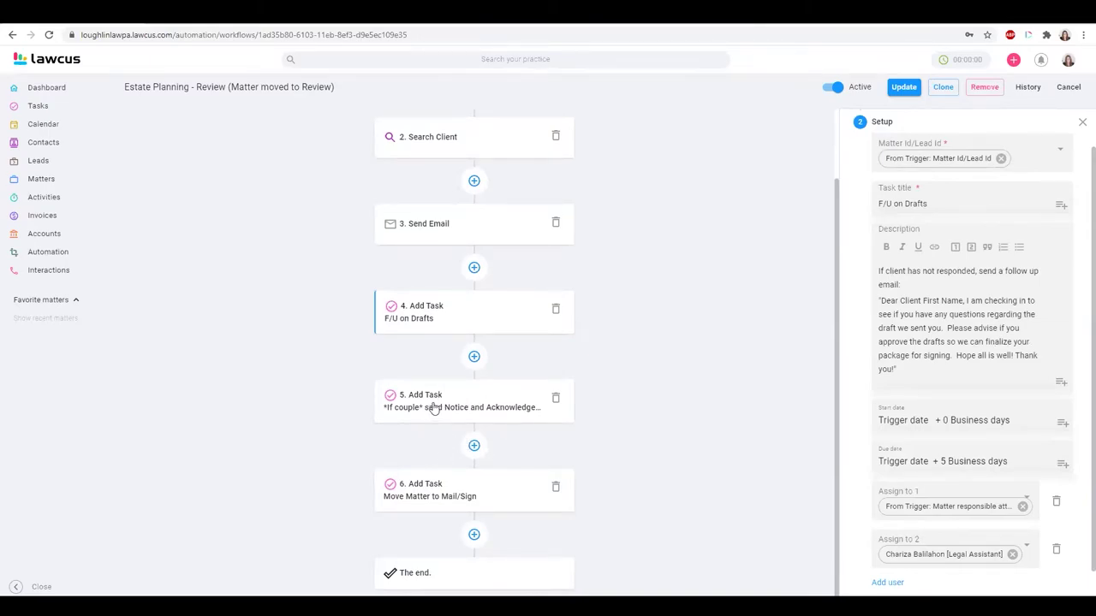
{"action": "scroll", "coordinate": [470, 303], "scroll_direction": "up", "scroll_amount": 1}
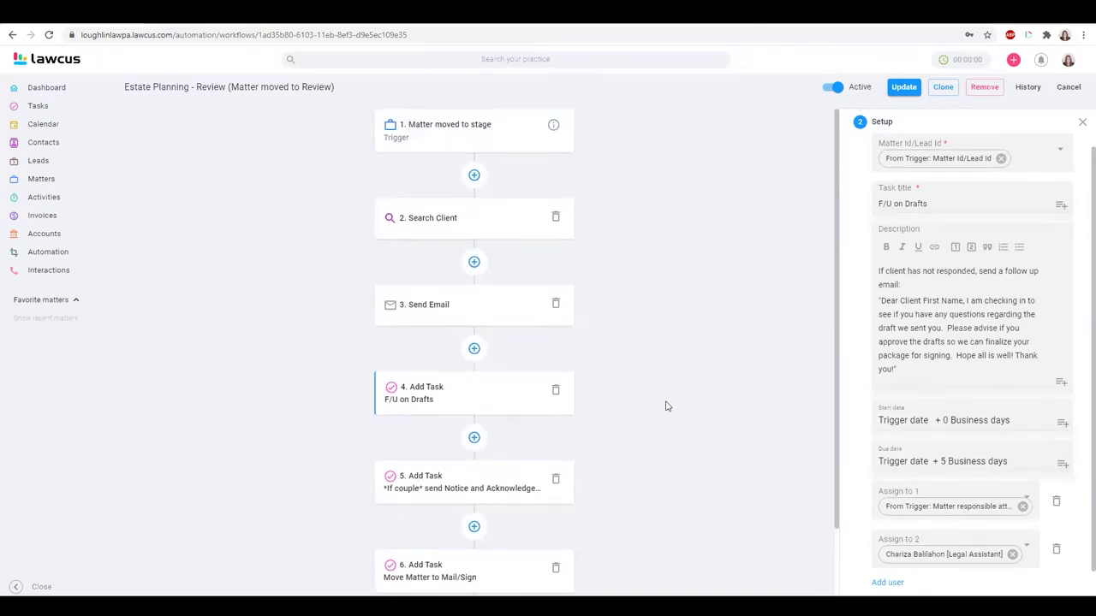
Step: Review the Step 5 task for sending a couple the Notice and Acknowledgement for esignature
{"action": "scroll", "coordinate": [680, 470], "scroll_direction": "down", "scroll_amount": 1}
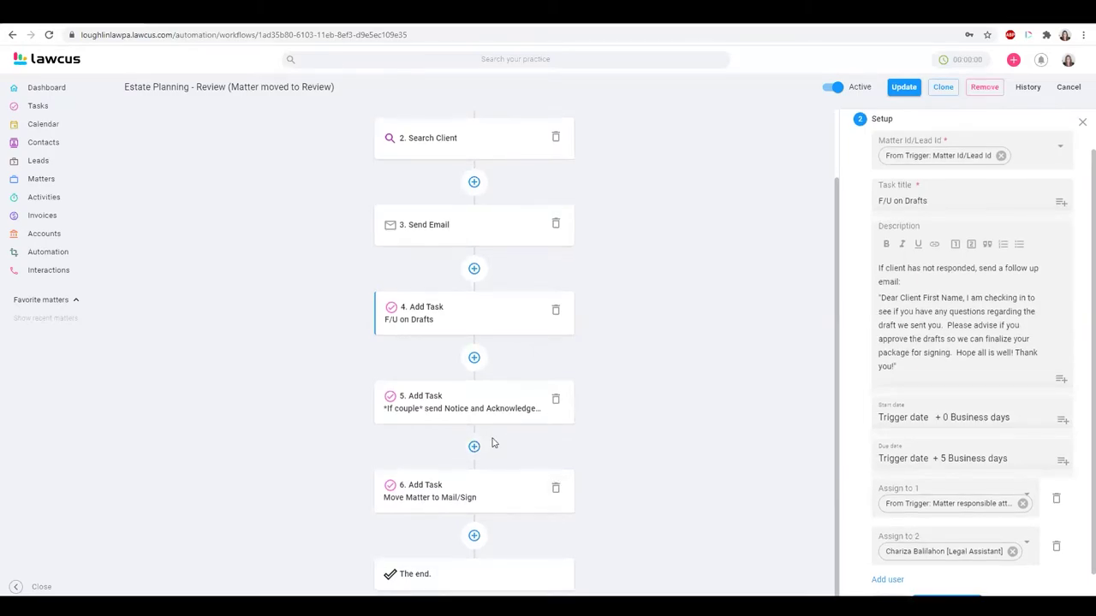
{"action": "scroll", "coordinate": [491, 442], "scroll_direction": "up", "scroll_amount": 1}
{"action": "scroll", "coordinate": [616, 428], "scroll_direction": "down", "scroll_amount": 1}
{"action": "left_click", "coordinate": [503, 408]}
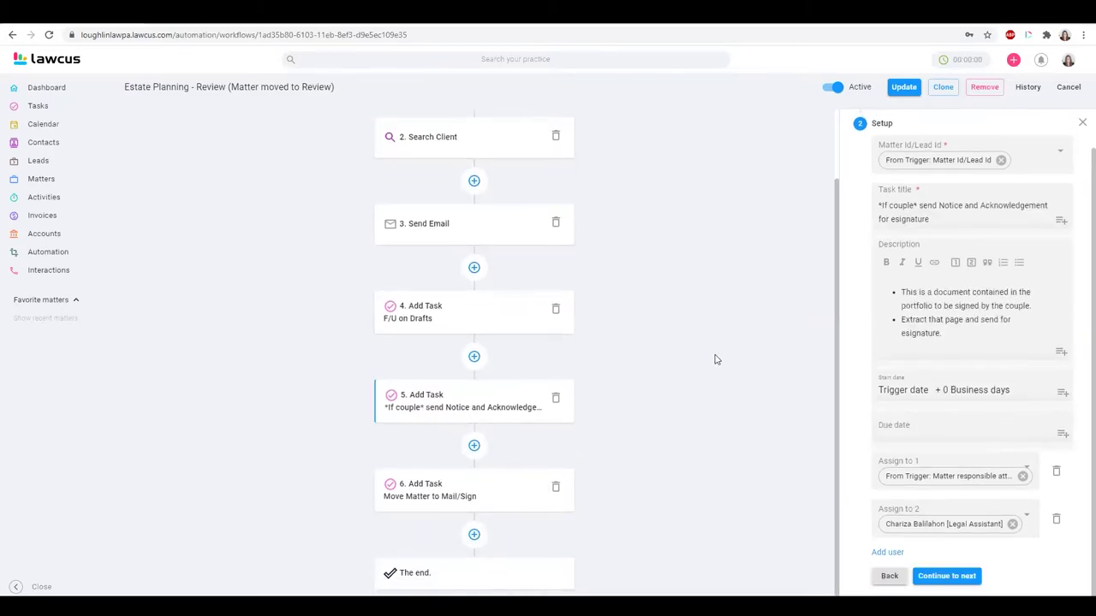
{"action": "scroll", "coordinate": [715, 360], "scroll_direction": "up", "scroll_amount": 1}
{"action": "scroll", "coordinate": [716, 360], "scroll_direction": "down", "scroll_amount": 1}
{"action": "scroll", "coordinate": [719, 394], "scroll_direction": "down", "scroll_amount": 1}
{"action": "scroll", "coordinate": [724, 423], "scroll_direction": "up", "scroll_amount": 1}
{"action": "scroll", "coordinate": [659, 450], "scroll_direction": "down", "scroll_amount": 1}
{"action": "scroll", "coordinate": [668, 460], "scroll_direction": "up", "scroll_amount": 1}
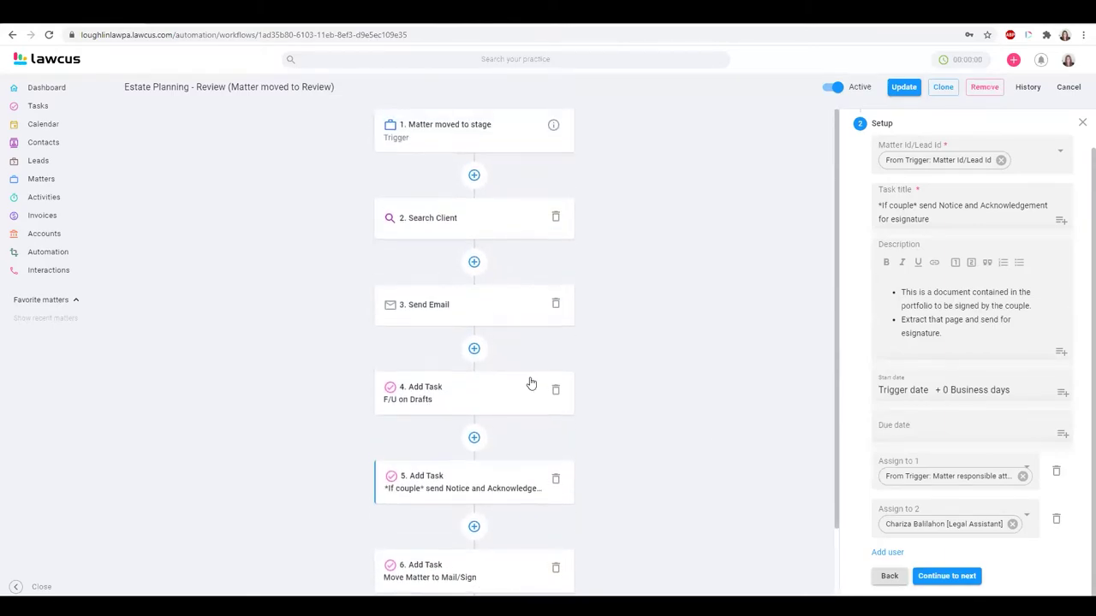
Step: Open the "Estate Planning - Mail/Sign (Matter Moved to Mail/Sign)" workflow and read its "Final Estate Plan" email in Step 3
{"action": "left_click", "coordinate": [48, 254]}
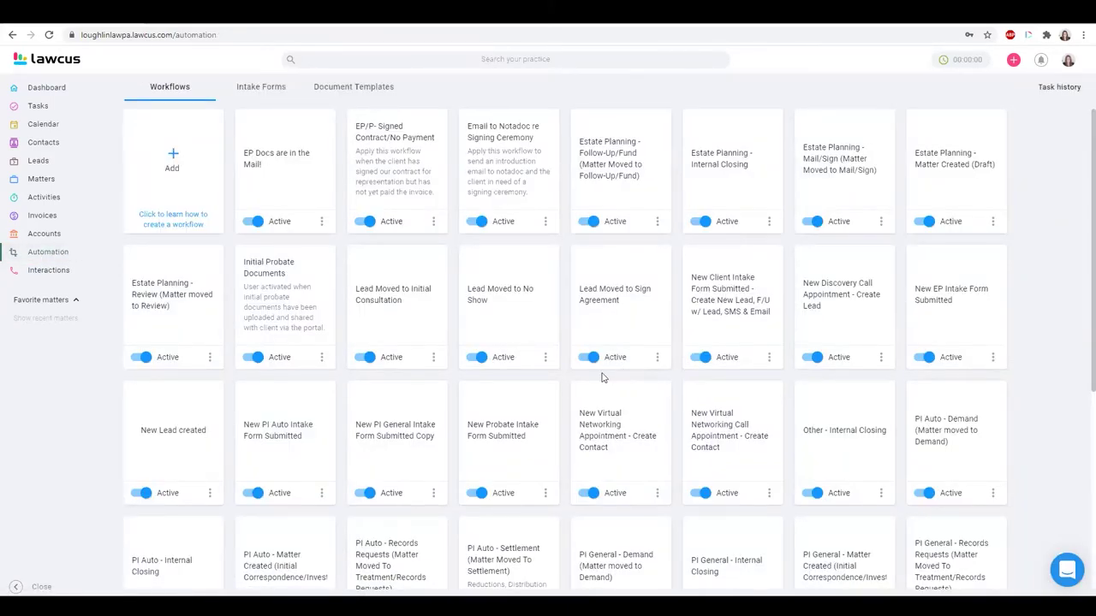
{"action": "left_click", "coordinate": [817, 185]}
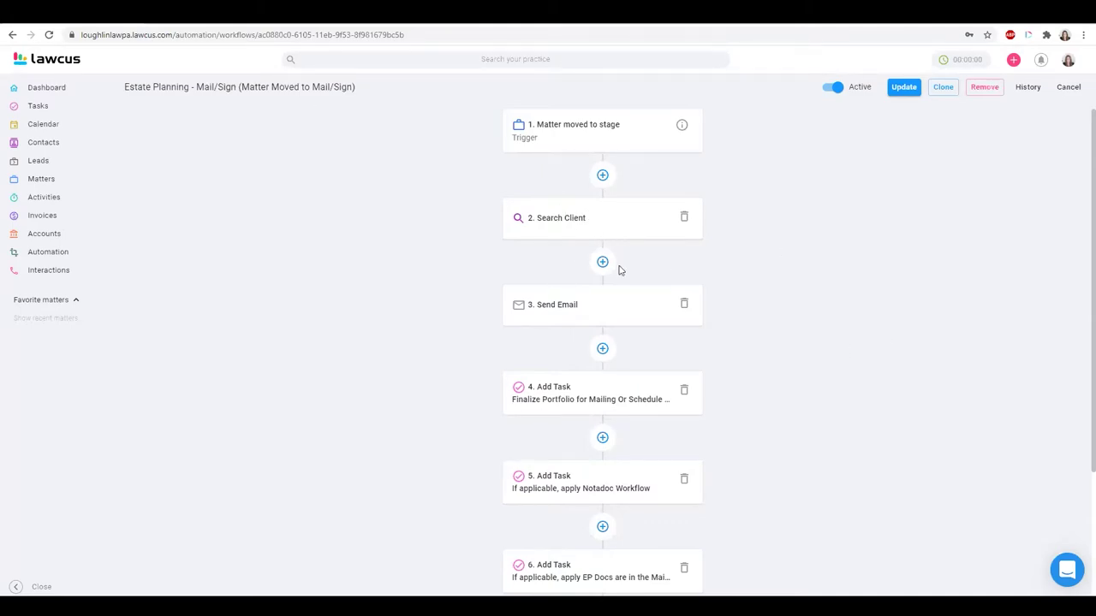
{"action": "left_click", "coordinate": [580, 315]}
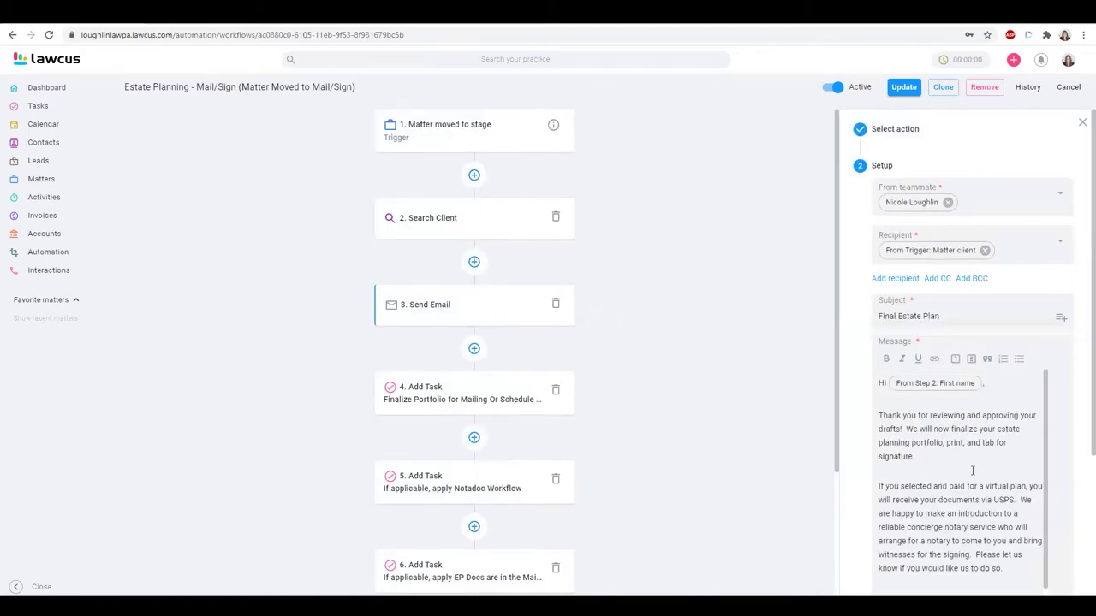
{"action": "scroll", "coordinate": [972, 472], "scroll_direction": "down", "scroll_amount": 2}
{"action": "scroll", "coordinate": [972, 471], "scroll_direction": "up", "scroll_amount": 2}
{"action": "scroll", "coordinate": [1004, 479], "scroll_direction": "down", "scroll_amount": 1}
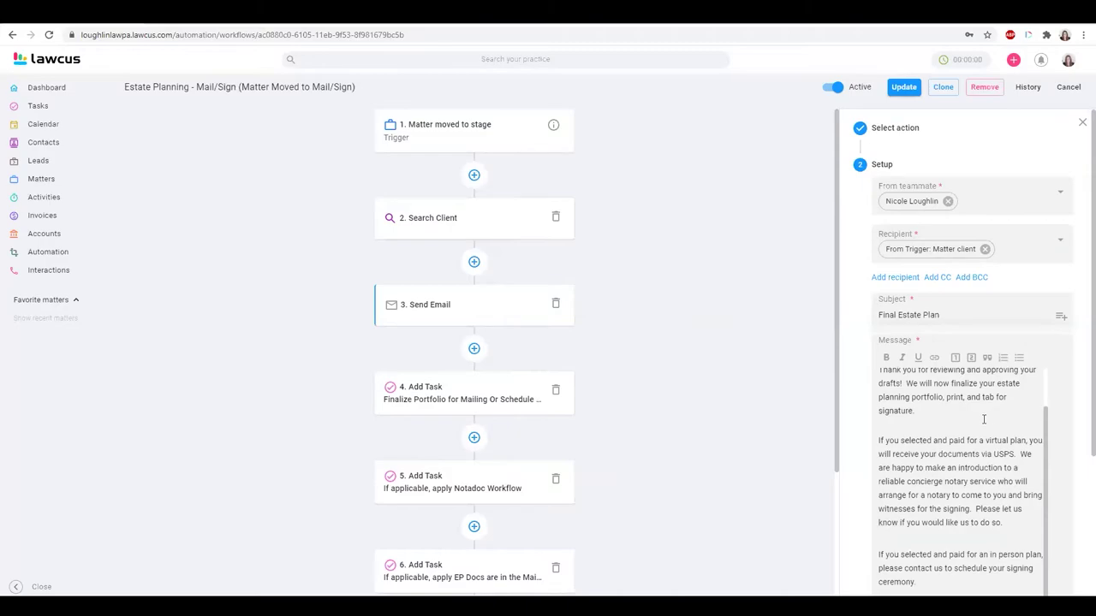
{"action": "scroll", "coordinate": [924, 445], "scroll_direction": "down", "scroll_amount": 2}
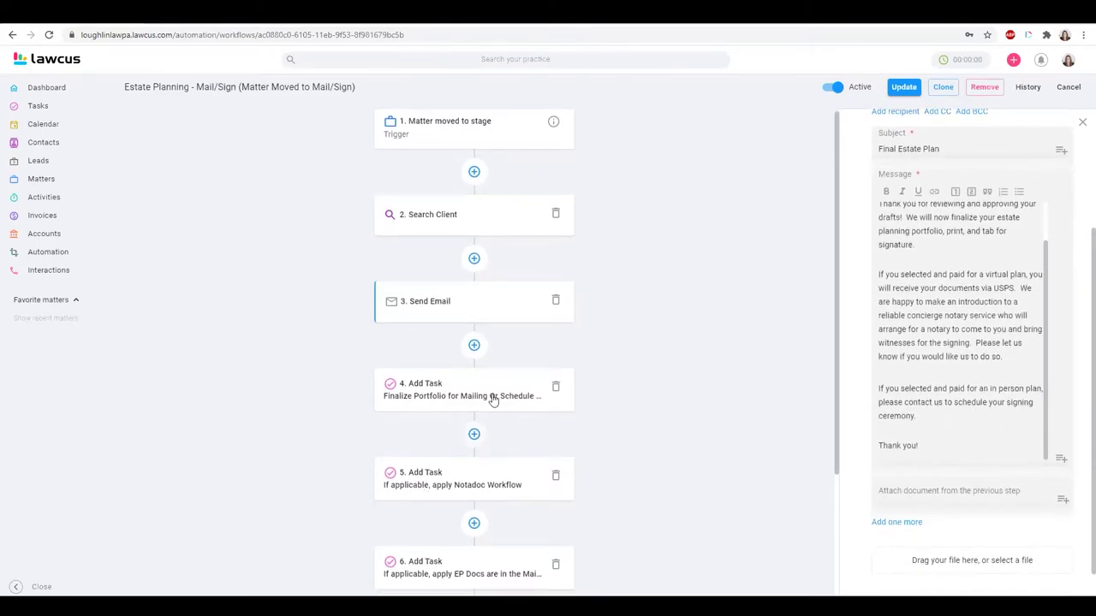
Step: Review the Mail/Sign workflow's task setups for finalizing the portfolio, the EP Docs mailing, moving the matter and the Notadoc workflow
{"action": "scroll", "coordinate": [502, 399], "scroll_direction": "down", "scroll_amount": 1}
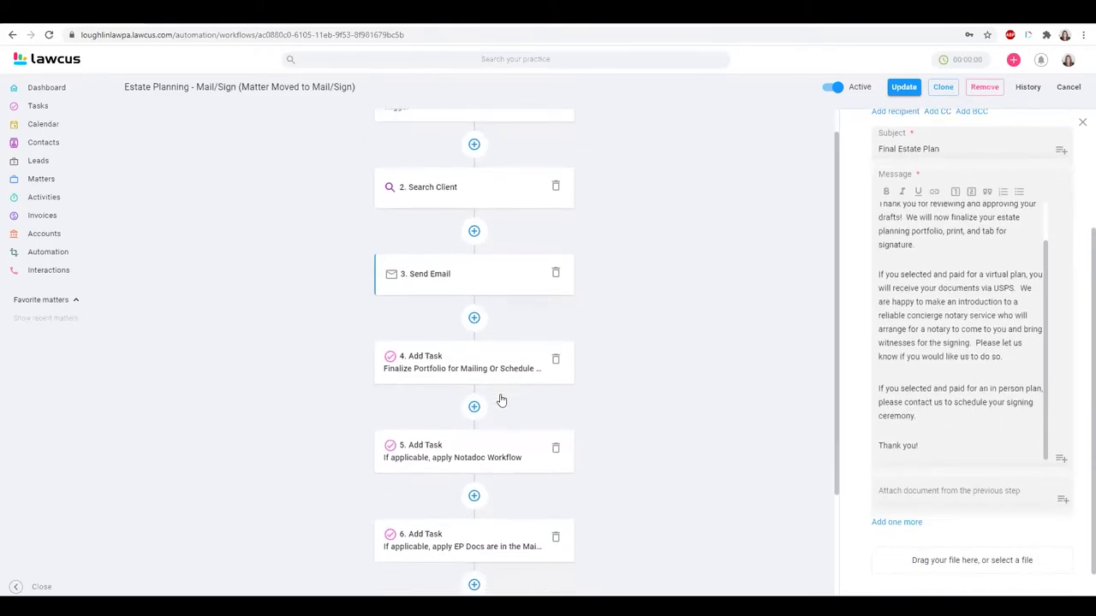
{"action": "left_click", "coordinate": [463, 340]}
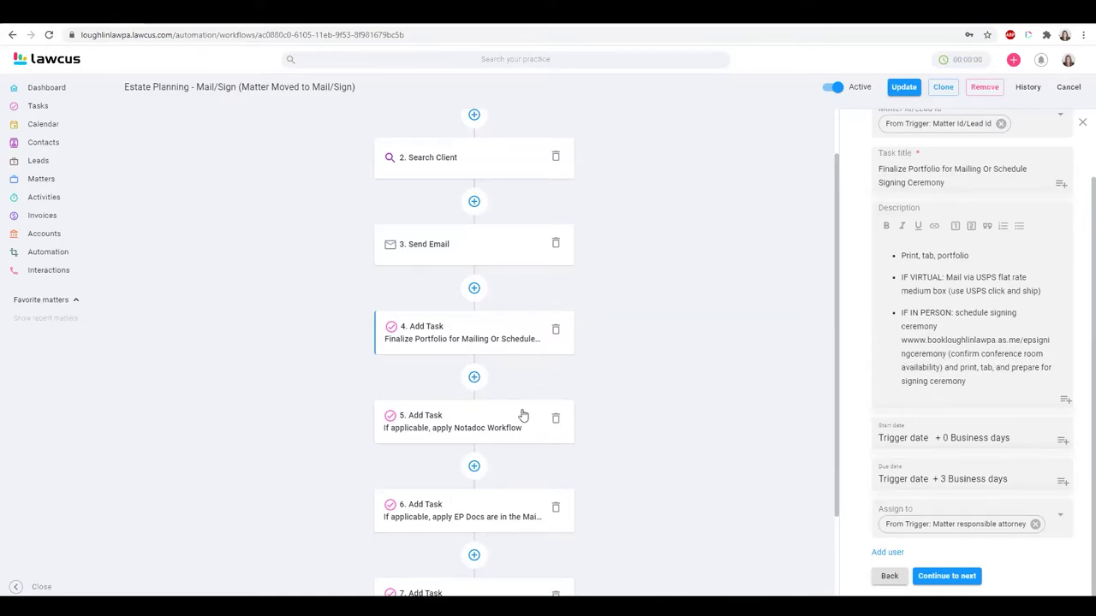
{"action": "scroll", "coordinate": [574, 456], "scroll_direction": "down", "scroll_amount": 2}
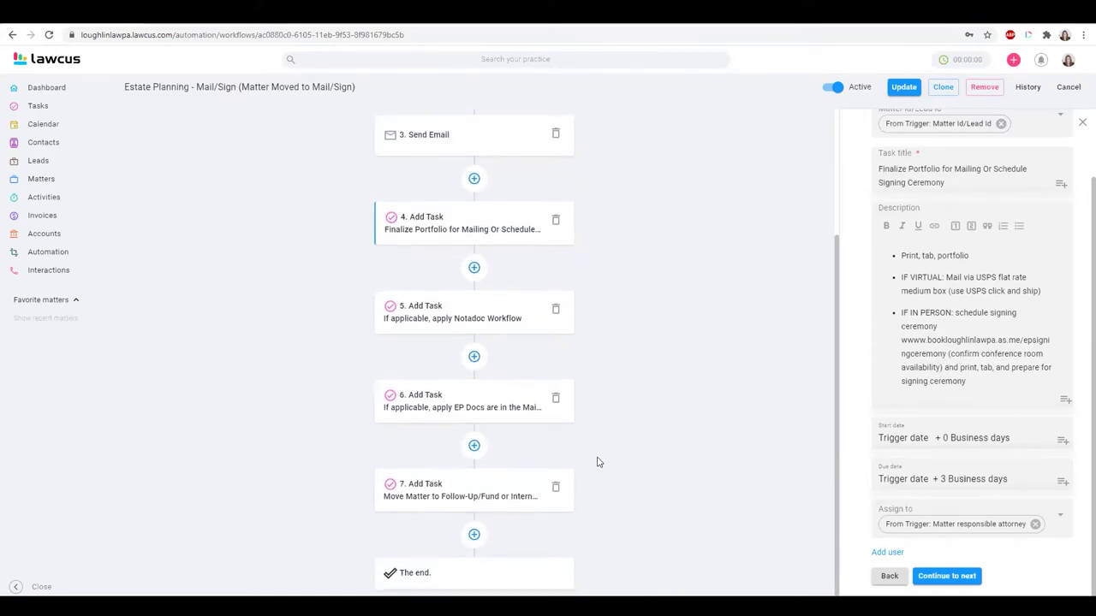
{"action": "left_click", "coordinate": [491, 417]}
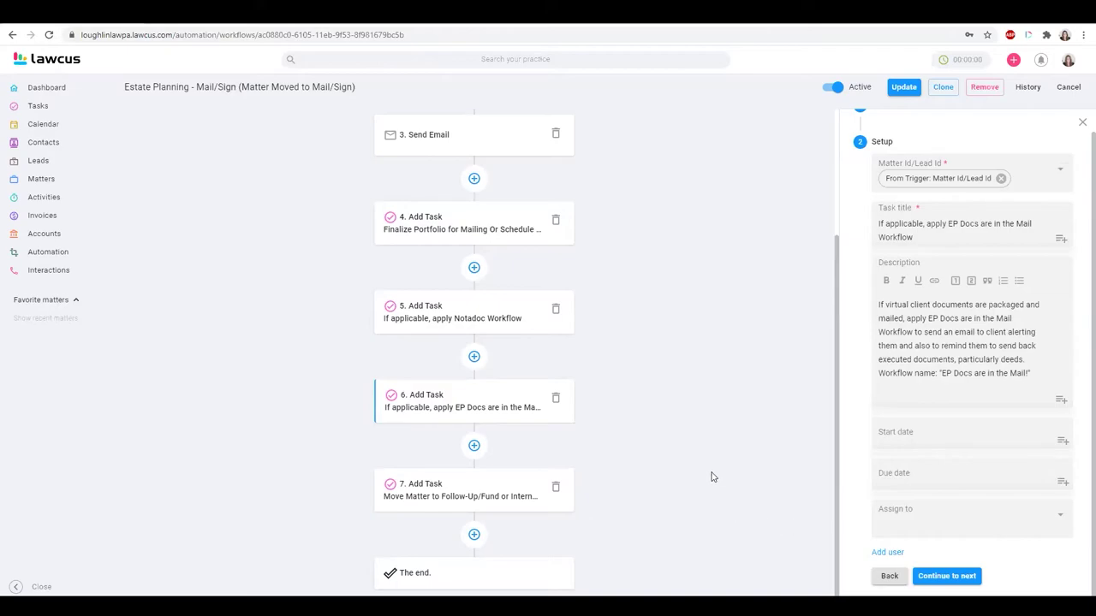
{"action": "left_click", "coordinate": [472, 498]}
{"action": "left_click", "coordinate": [464, 318]}
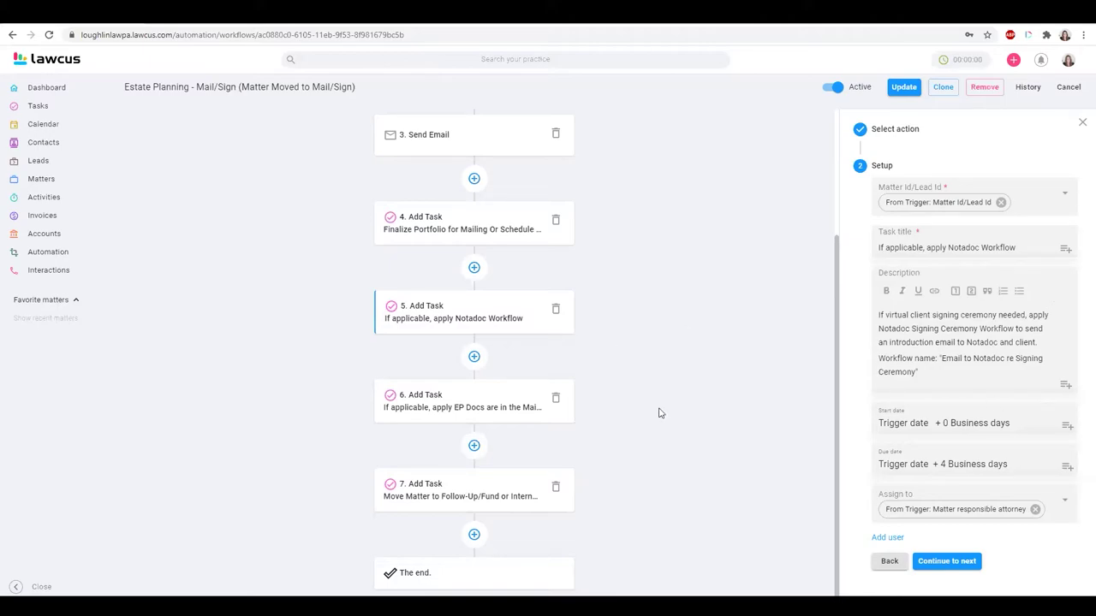
Step: Open the "Estate Planning - Follow-Up/Fund" workflow, look over its tasks and return to the workflows list
{"action": "left_click", "coordinate": [46, 258]}
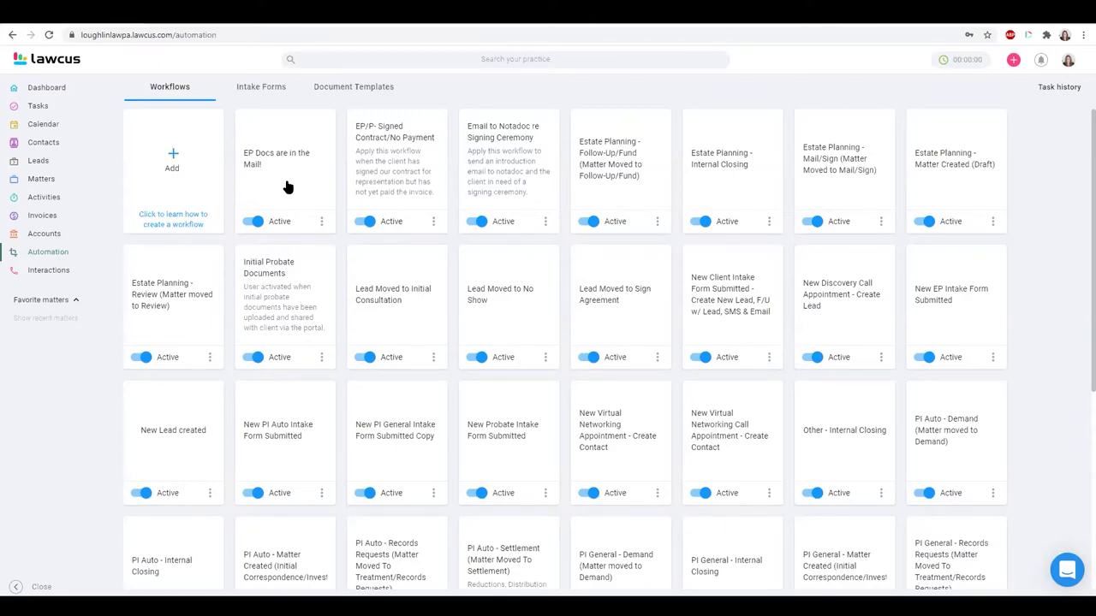
{"action": "left_click", "coordinate": [630, 172]}
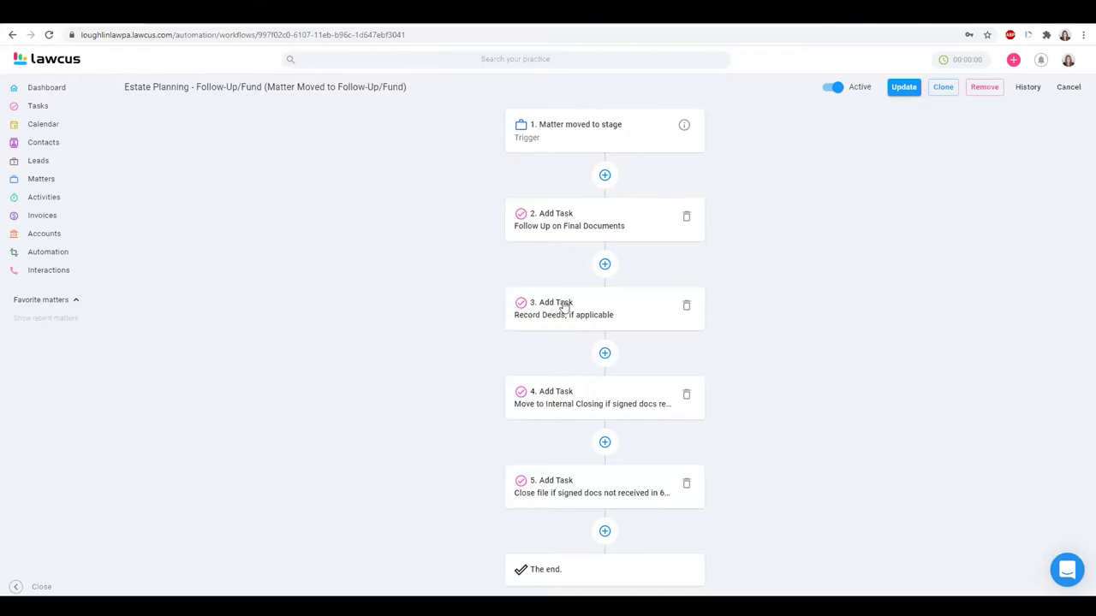
{"action": "left_click", "coordinate": [41, 257]}
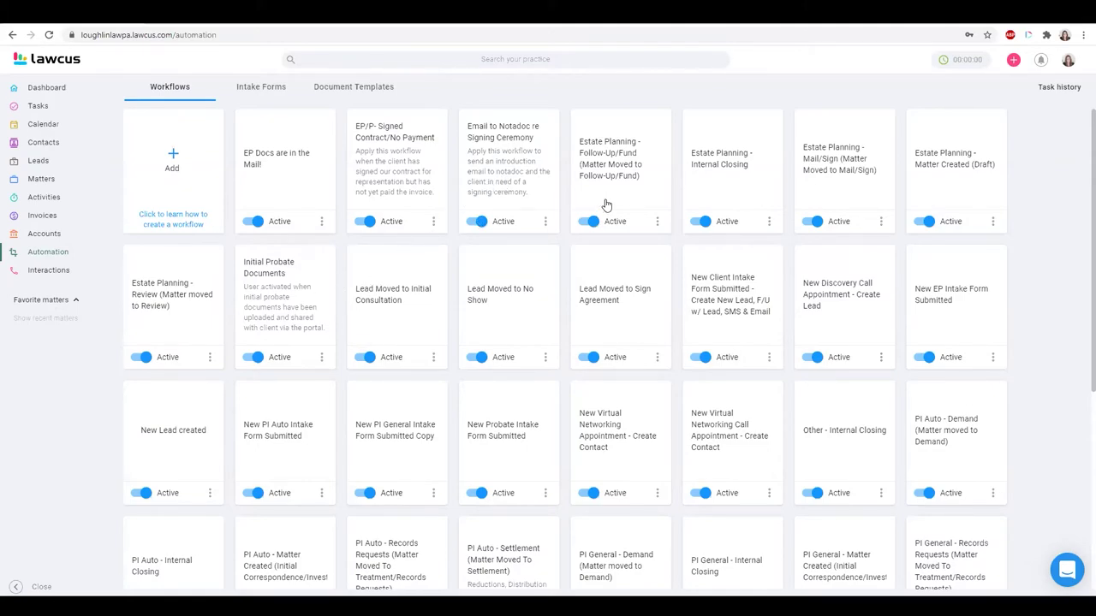
Step: Open the "Estate Planning - Internal Closing" workflow, look over its full sequence and check the Step 7 review-request SMS
{"action": "left_click", "coordinate": [741, 194]}
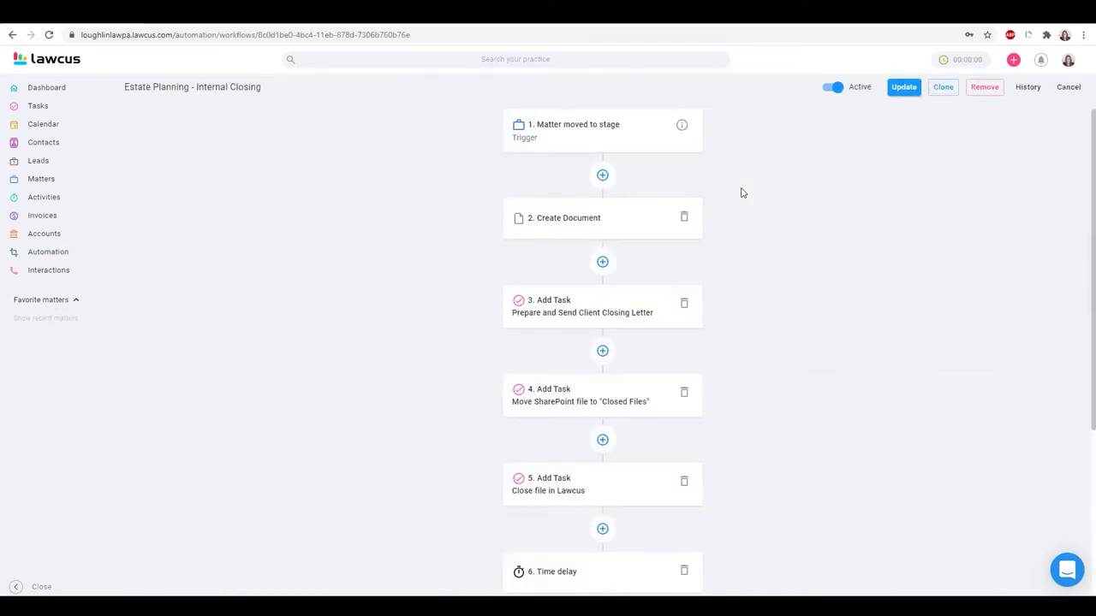
{"action": "scroll", "coordinate": [602, 342], "scroll_direction": "down", "scroll_amount": 2}
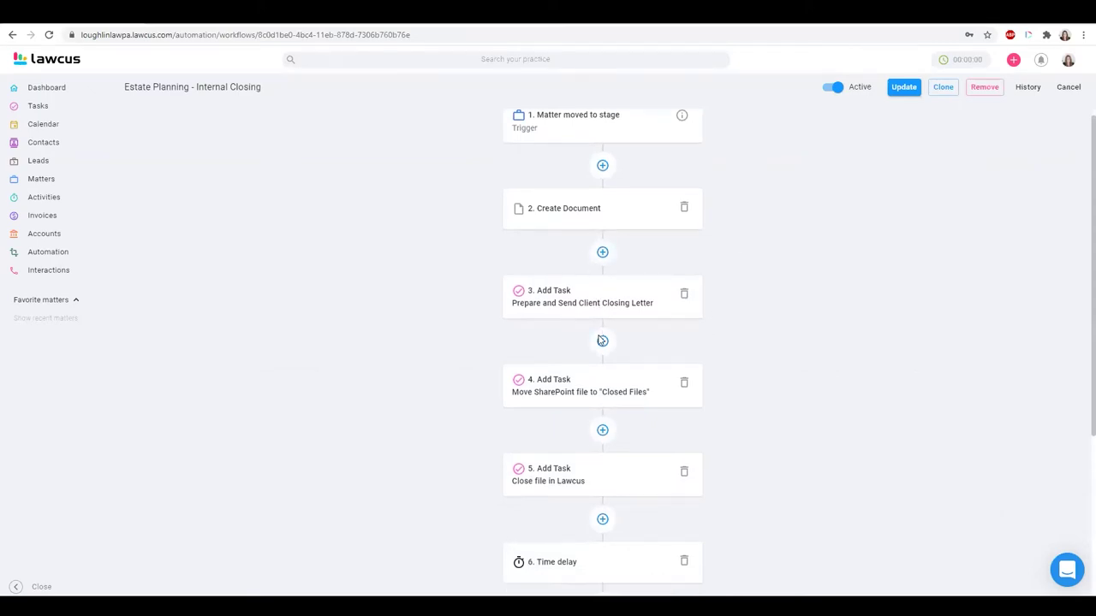
{"action": "scroll", "coordinate": [602, 351], "scroll_direction": "down", "scroll_amount": 3}
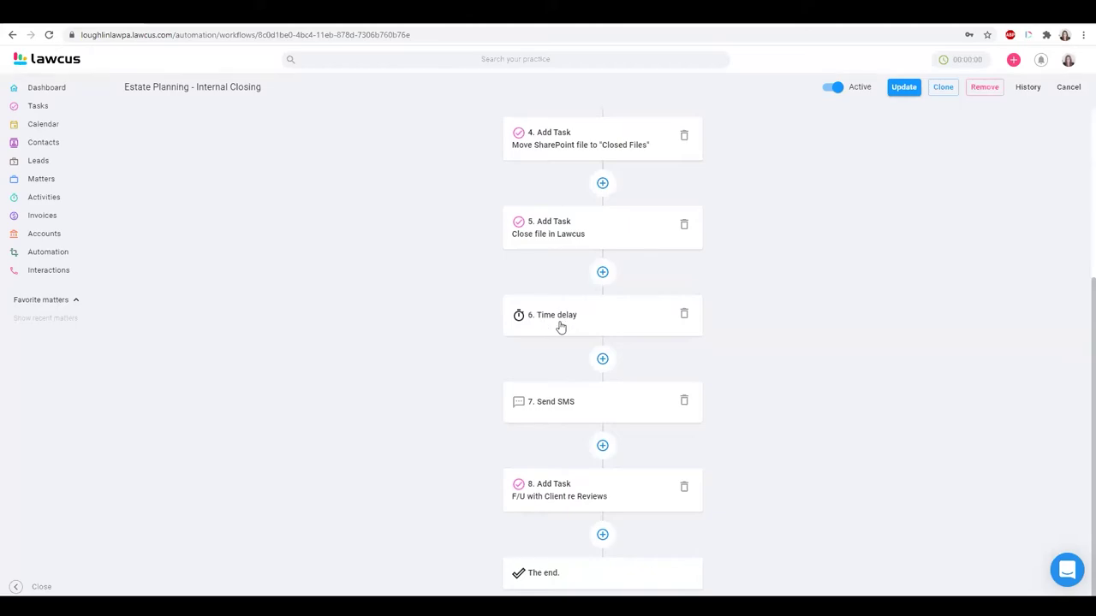
{"action": "left_click", "coordinate": [566, 404]}
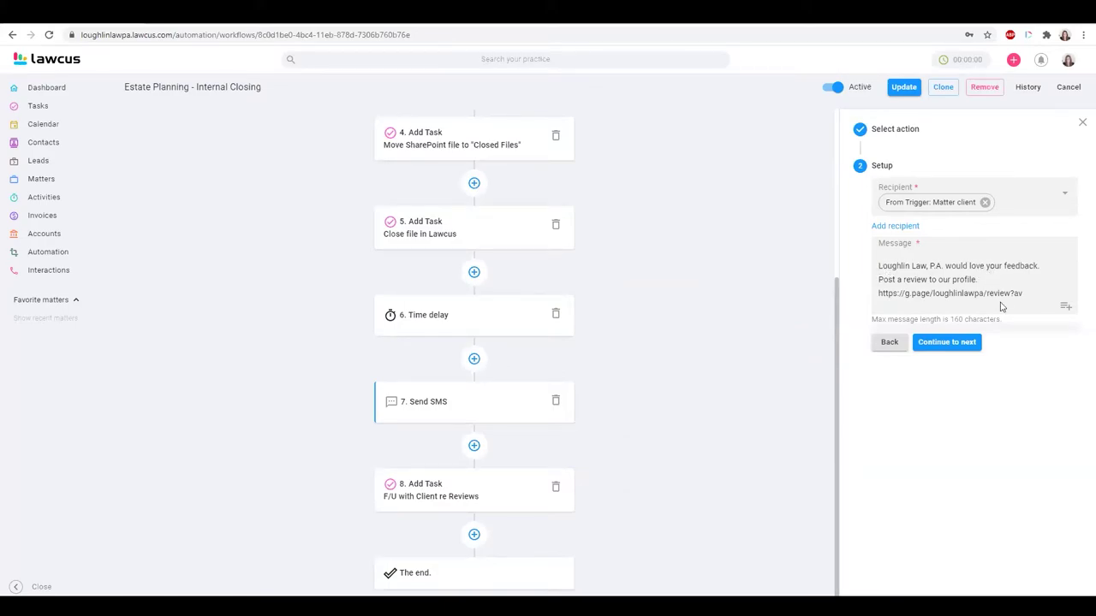
Step: Check the "Prepare and Send Client Closing Letter" task and the Step 2 document creation setup
{"action": "scroll", "coordinate": [660, 372], "scroll_direction": "up", "scroll_amount": 2}
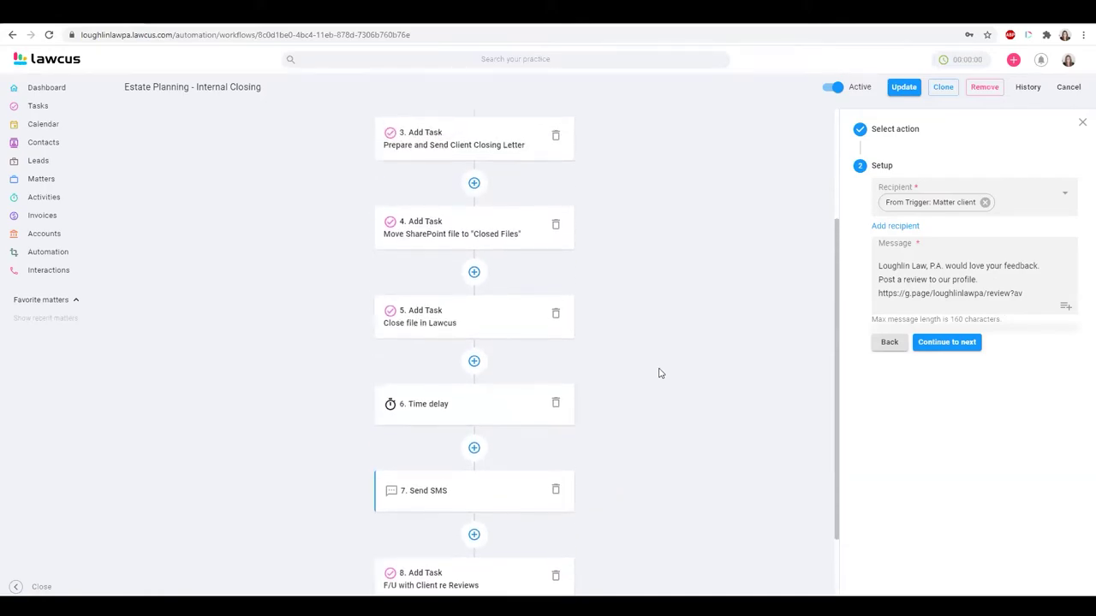
{"action": "scroll", "coordinate": [488, 274], "scroll_direction": "up", "scroll_amount": 1}
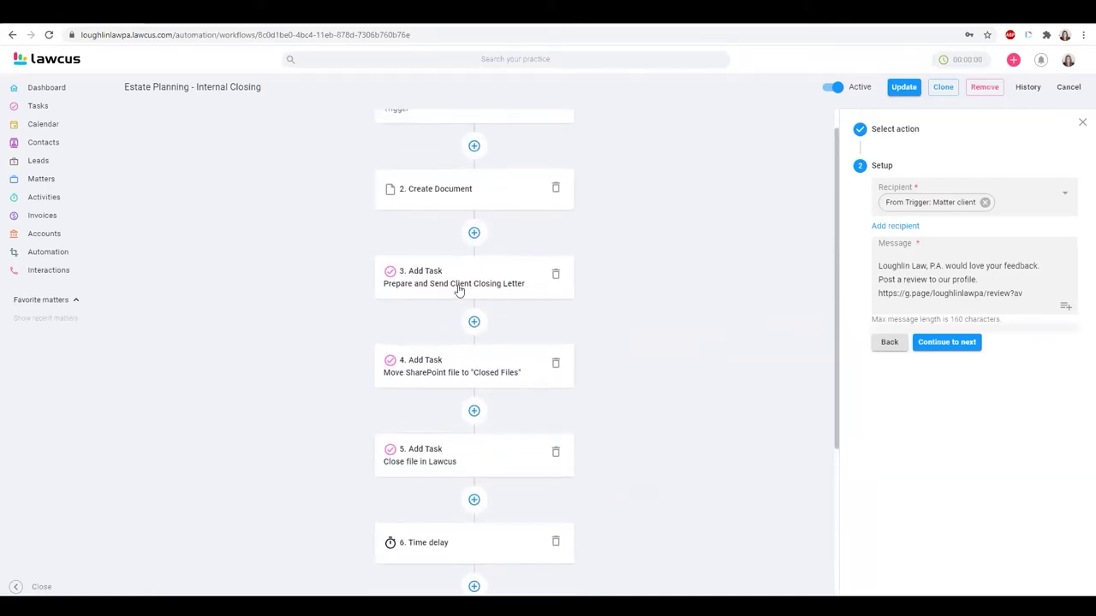
{"action": "left_click", "coordinate": [488, 288]}
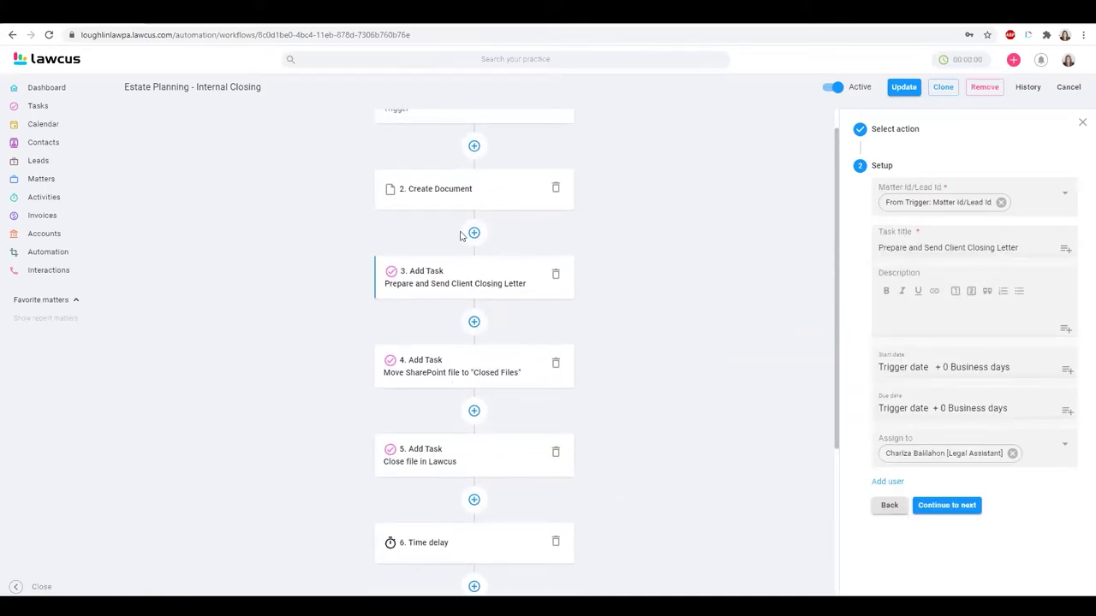
{"action": "left_click", "coordinate": [457, 192]}
Step: Review the "Move SharePoint file to "Closed Files"" and "Close file in Lawcus" task setups
{"action": "left_click", "coordinate": [470, 377]}
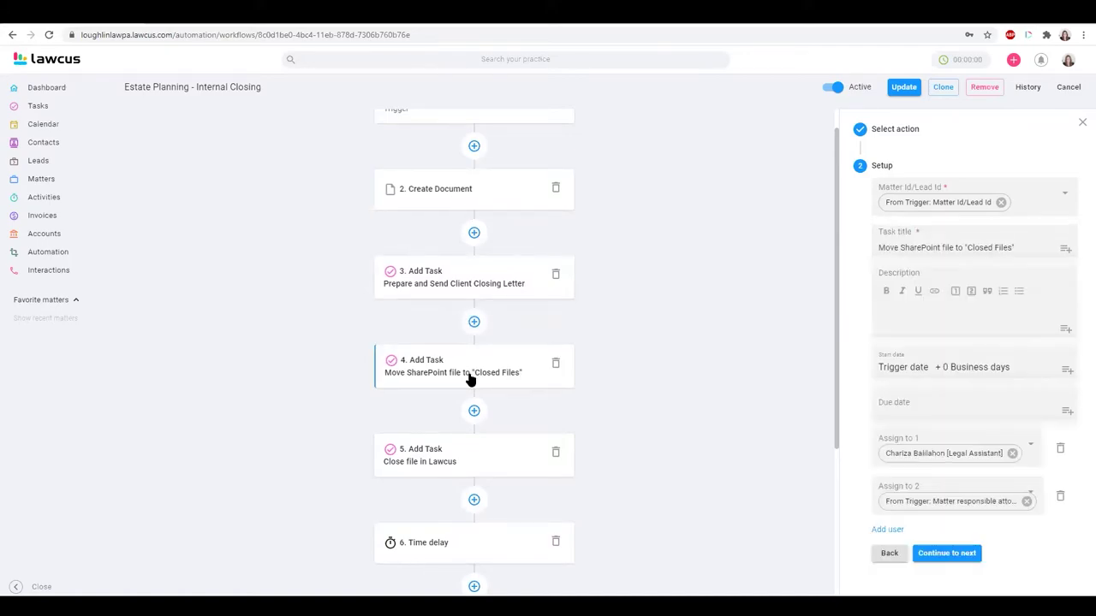
{"action": "scroll", "coordinate": [575, 394], "scroll_direction": "down", "scroll_amount": 1}
{"action": "scroll", "coordinate": [575, 394], "scroll_direction": "down", "scroll_amount": 1}
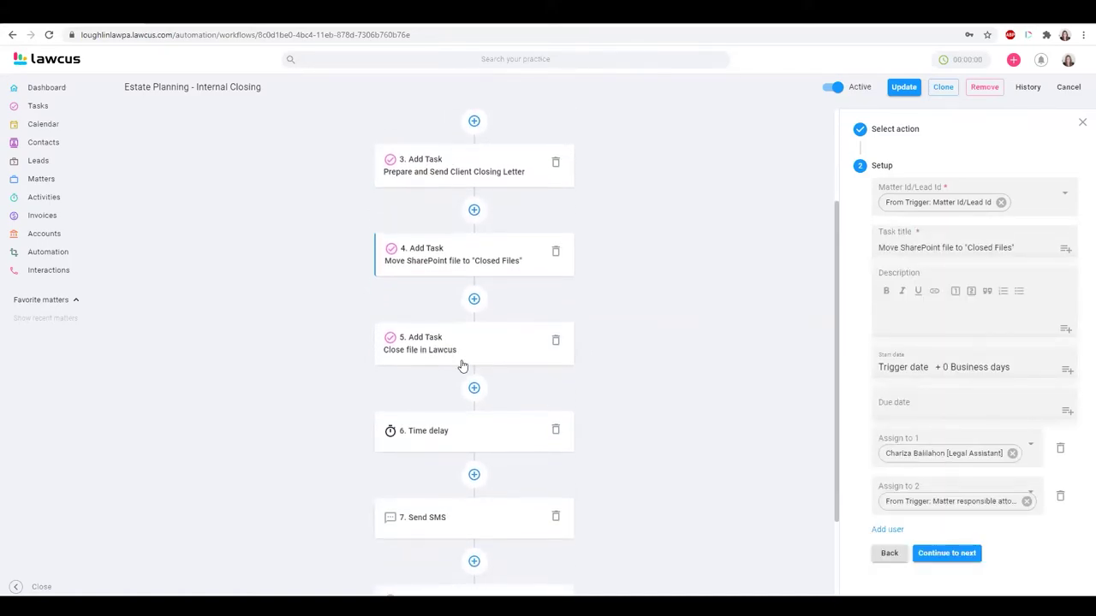
{"action": "left_click", "coordinate": [460, 362]}
{"action": "scroll", "coordinate": [705, 360], "scroll_direction": "down", "scroll_amount": 1}
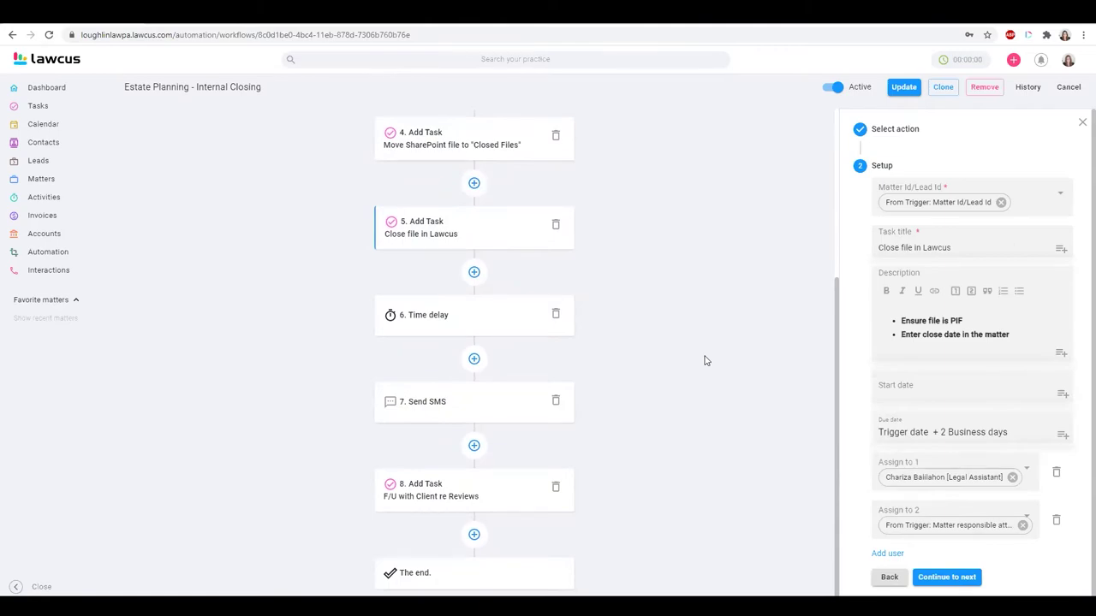
Step: Return to the Test Estate Planning matters board, open the test matter in the Draft stage and review its tasks
{"action": "scroll", "coordinate": [705, 361], "scroll_direction": "up", "scroll_amount": 2}
{"action": "scroll", "coordinate": [705, 360], "scroll_direction": "down", "scroll_amount": 2}
{"action": "left_click", "coordinate": [44, 186]}
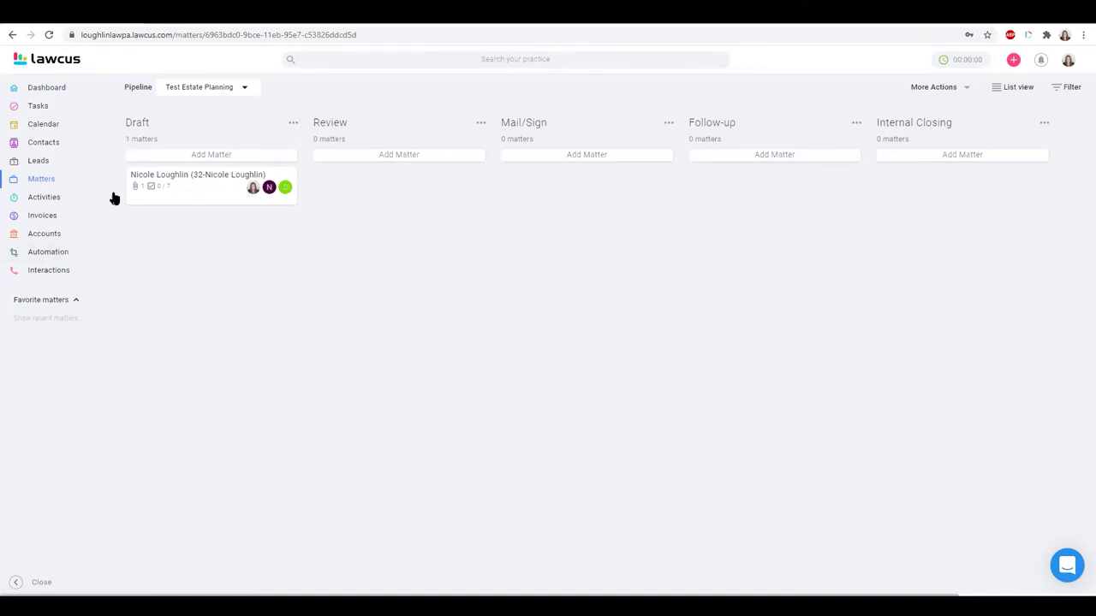
{"action": "left_click", "coordinate": [183, 199]}
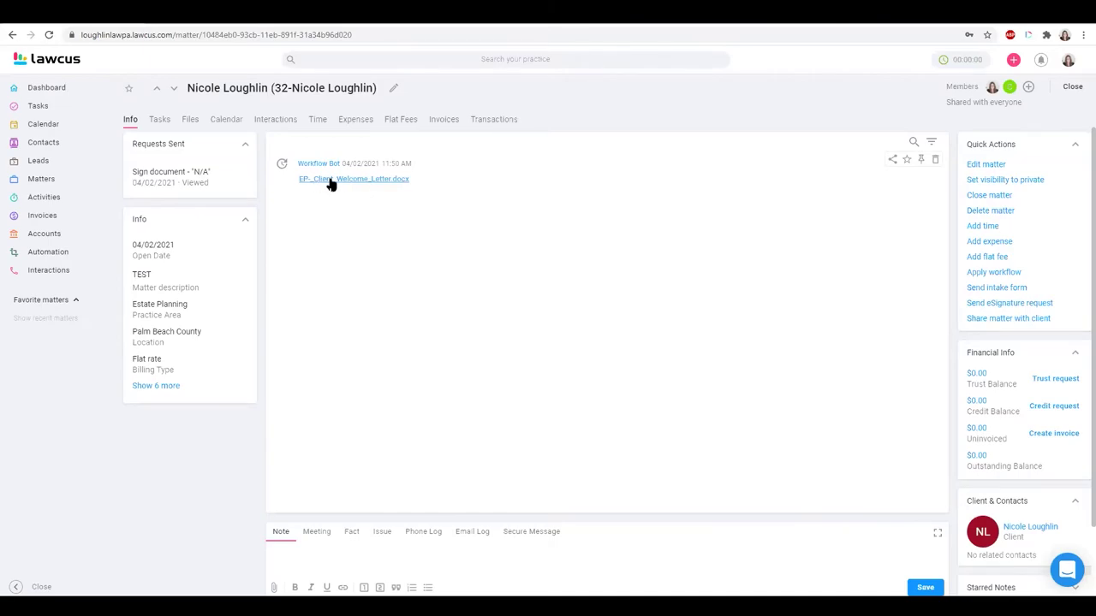
{"action": "left_click", "coordinate": [161, 119]}
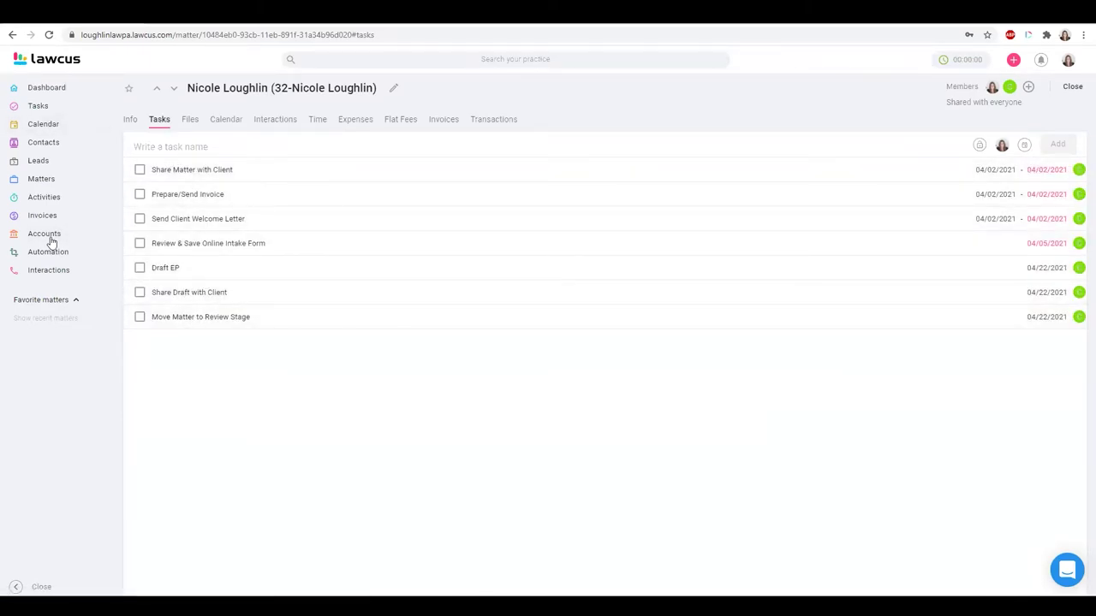
Step: Move the test matter from Draft to the Review stage, reload its page and check its updated task list
{"action": "left_click", "coordinate": [43, 179]}
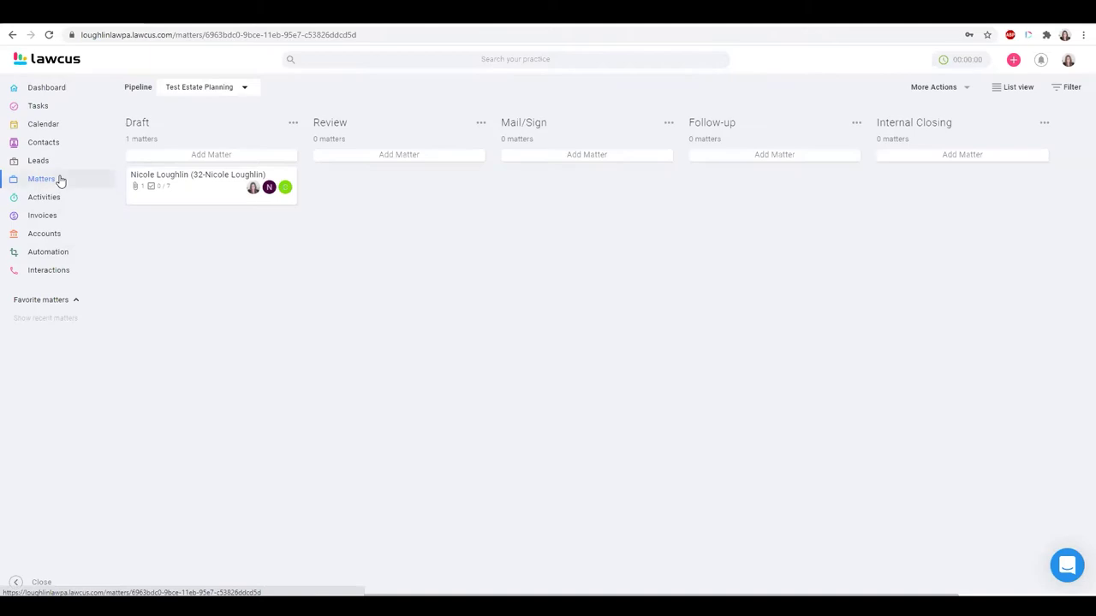
{"action": "left_click_drag", "start_coordinate": [208, 186], "coordinate": [386, 201]}
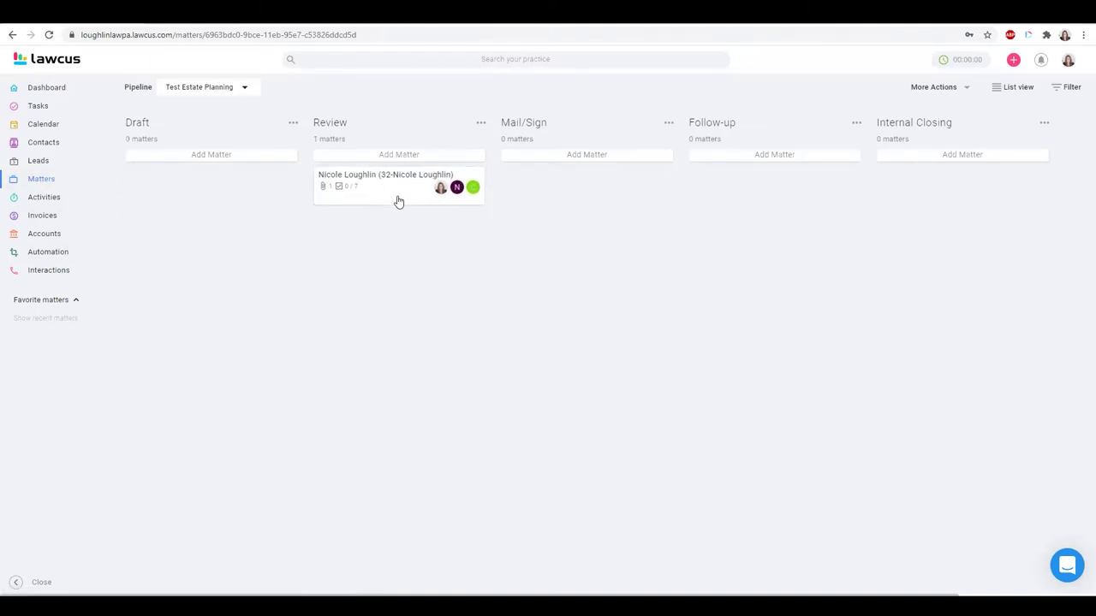
{"action": "left_click", "coordinate": [382, 202]}
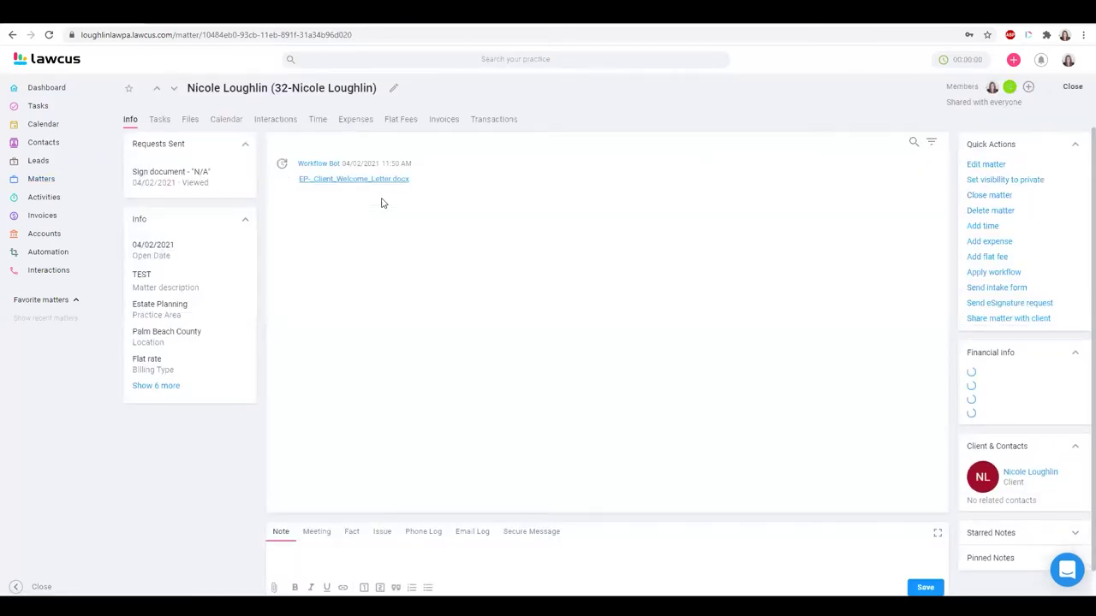
{"action": "left_click", "coordinate": [50, 36]}
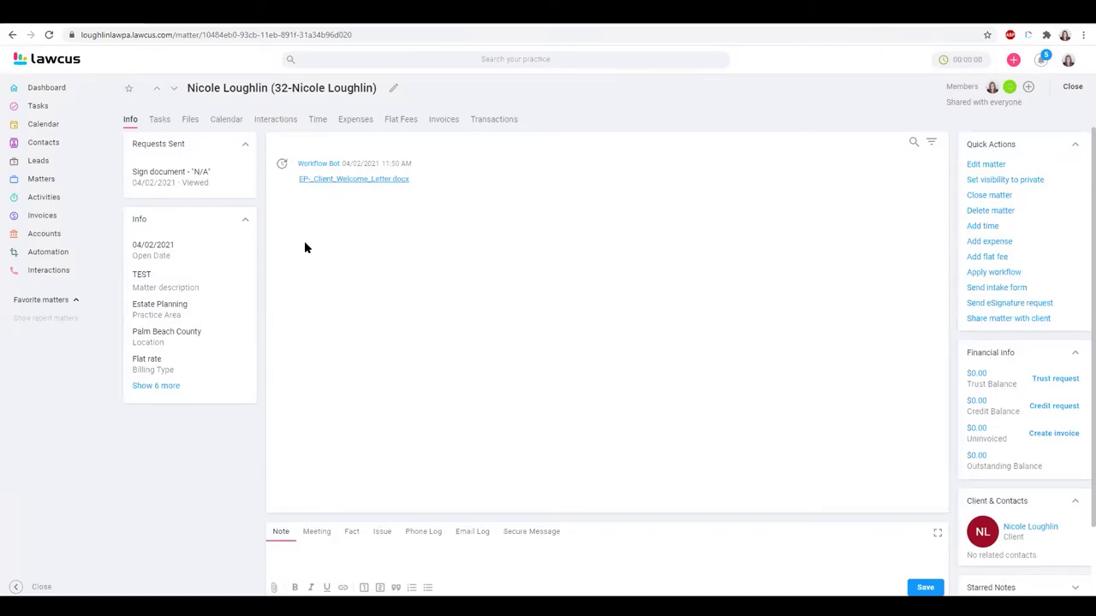
{"action": "left_click", "coordinate": [161, 122]}
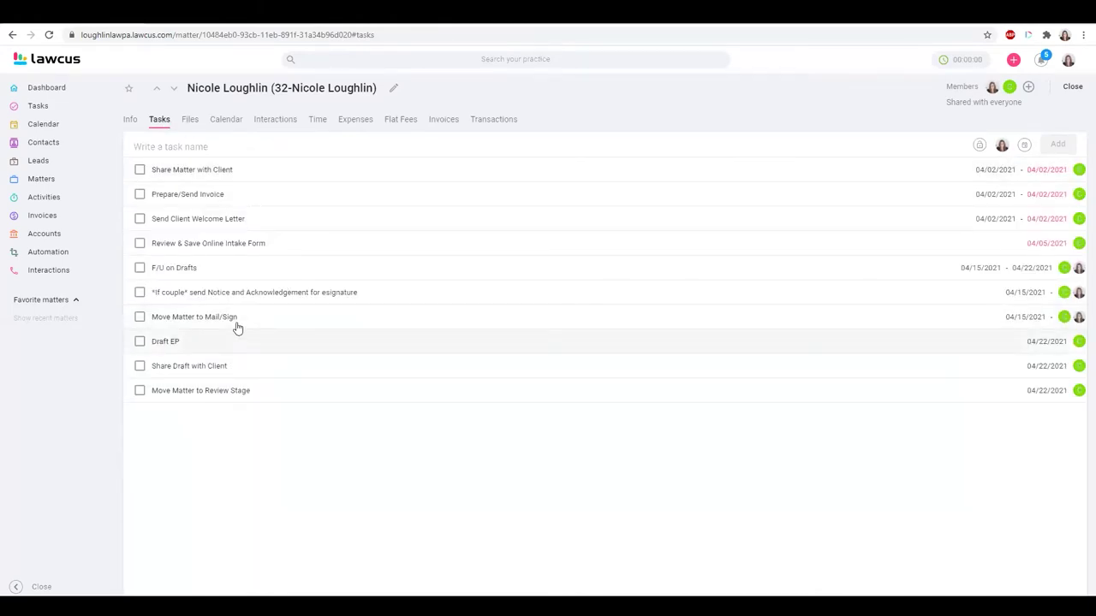
Step: Read the full "Draft Estate Plan" outbound email in the matter's activity feed and close it
{"action": "left_click", "coordinate": [130, 121]}
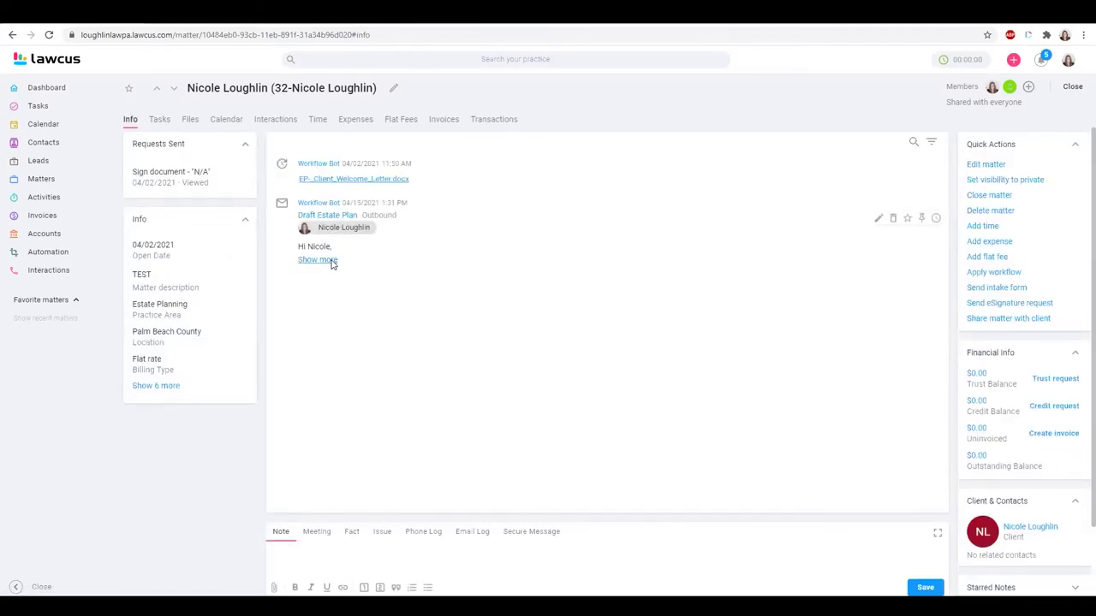
{"action": "left_click", "coordinate": [332, 263]}
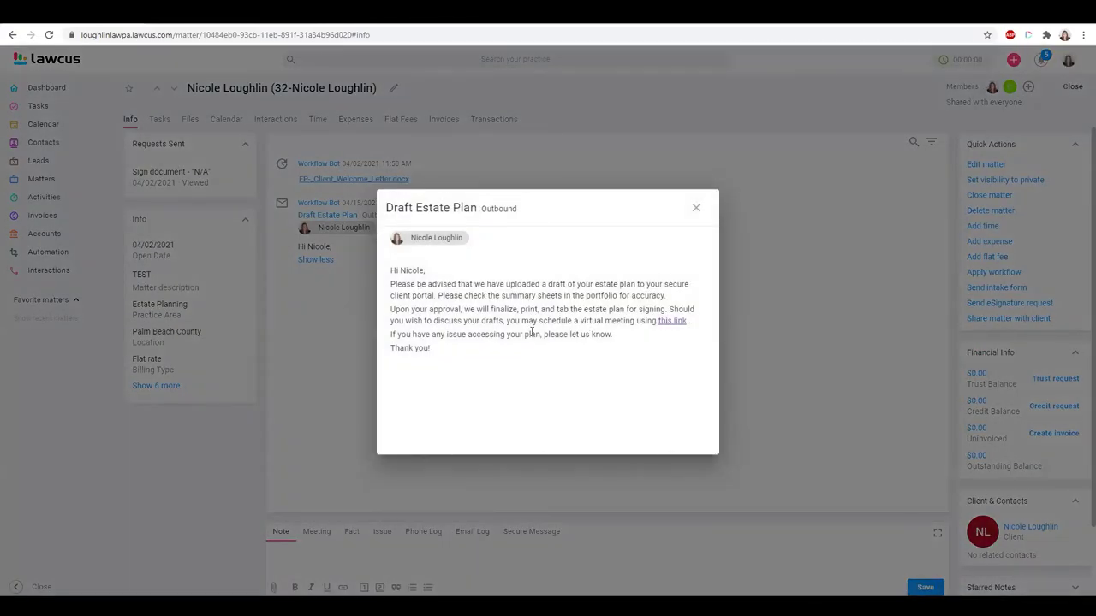
{"action": "left_click", "coordinate": [696, 208]}
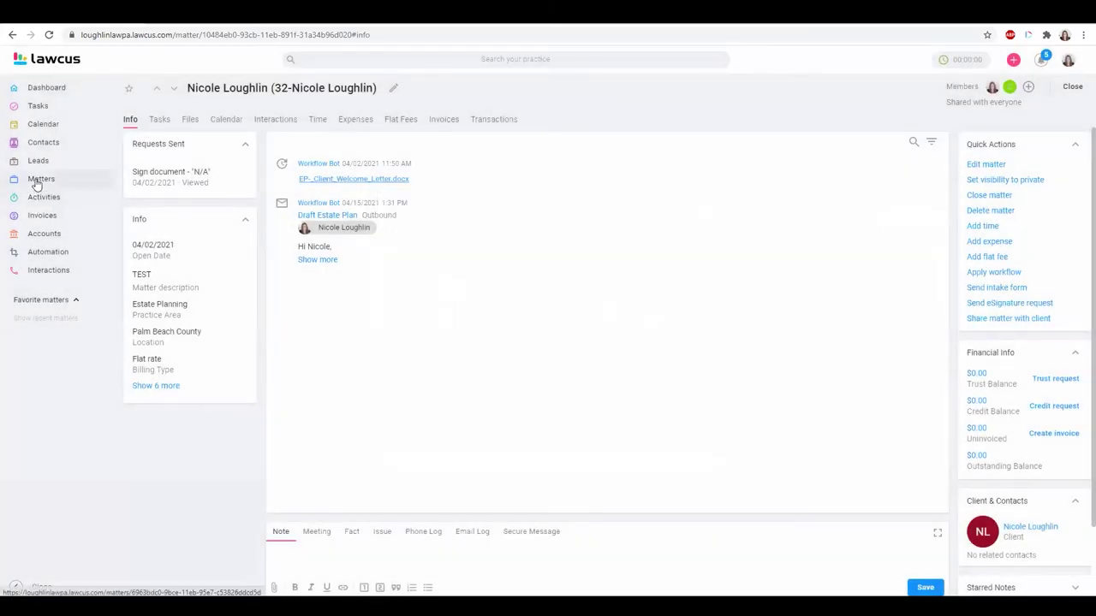
Step: Move the test matter from Review to the Mail/Sign stage, reload its page and check its updated task list
{"action": "left_click", "coordinate": [39, 179]}
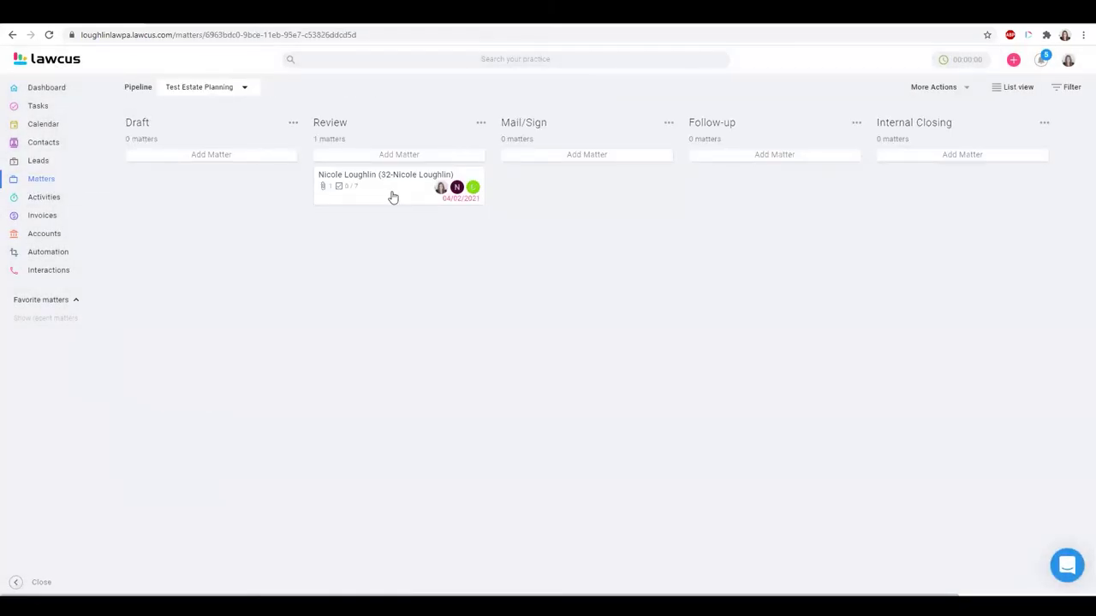
{"action": "left_click_drag", "start_coordinate": [392, 197], "coordinate": [565, 198]}
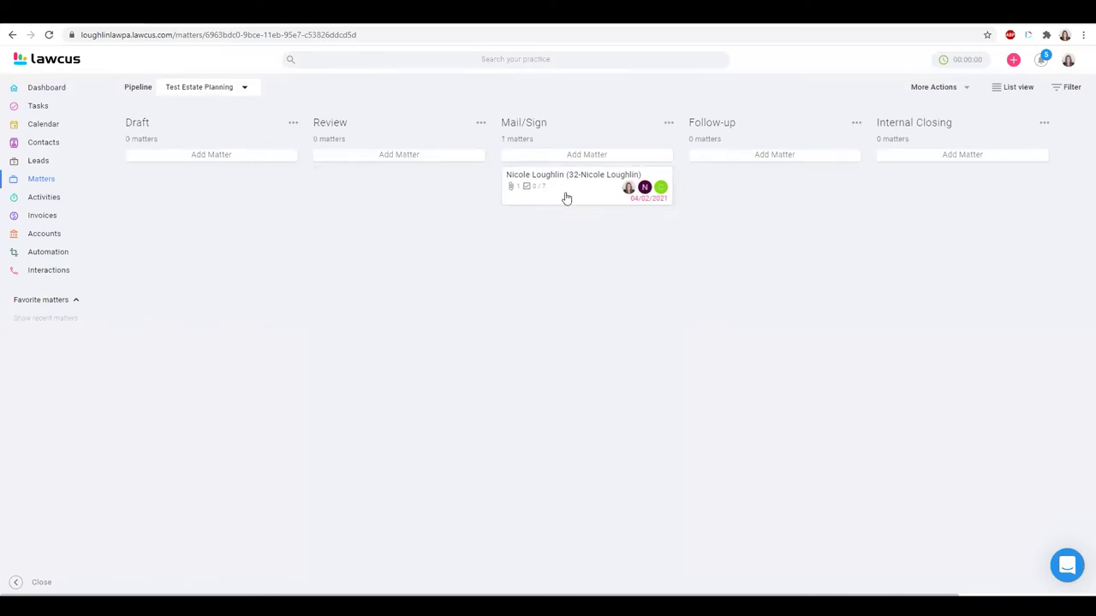
{"action": "left_click", "coordinate": [597, 196]}
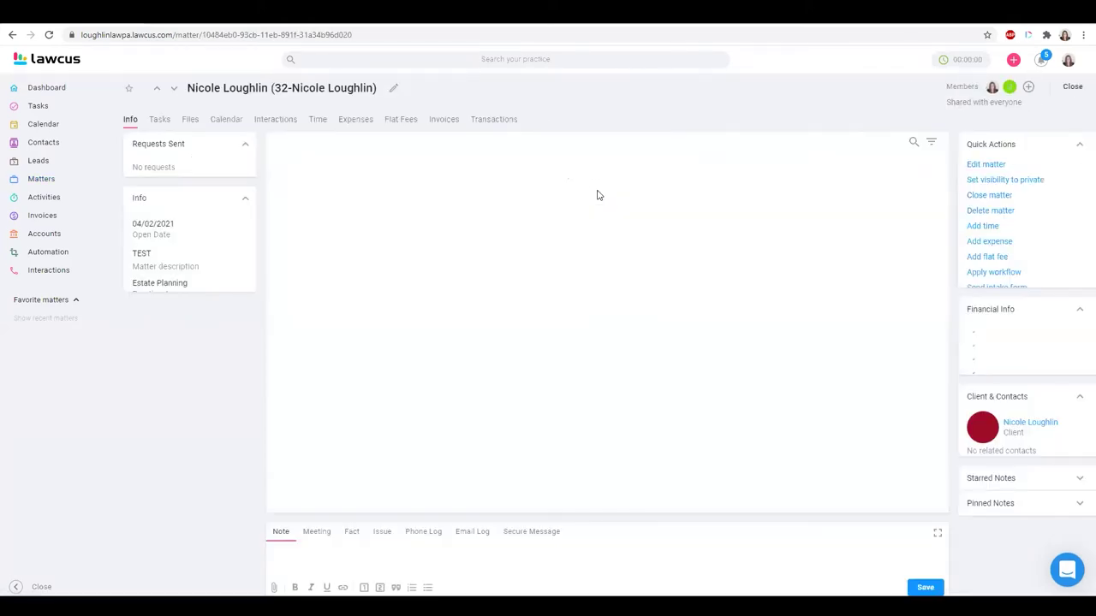
{"action": "left_click", "coordinate": [51, 34]}
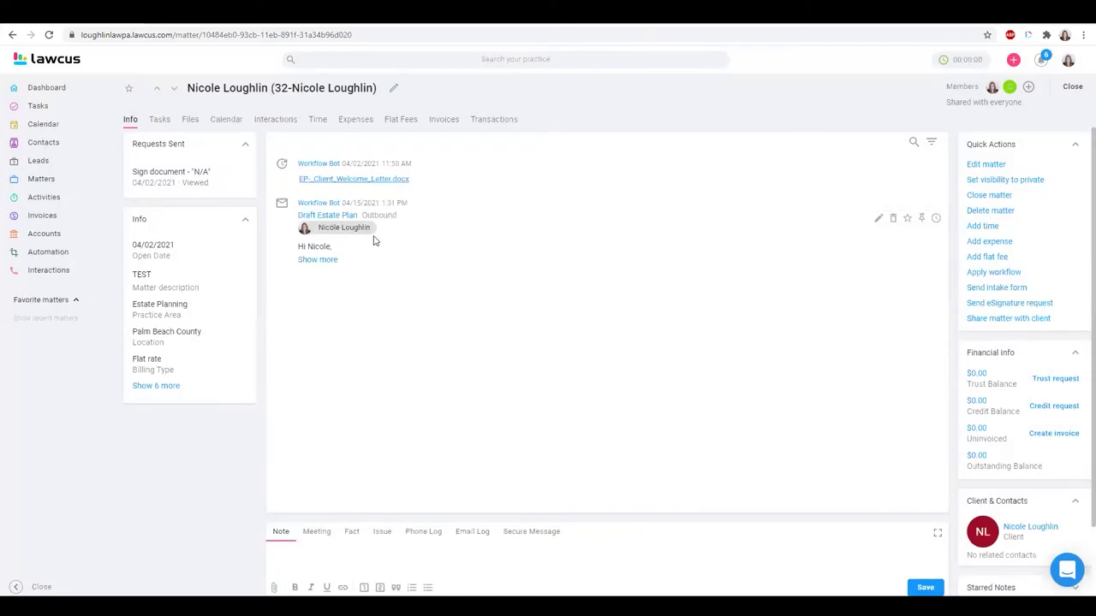
{"action": "left_click", "coordinate": [160, 122]}
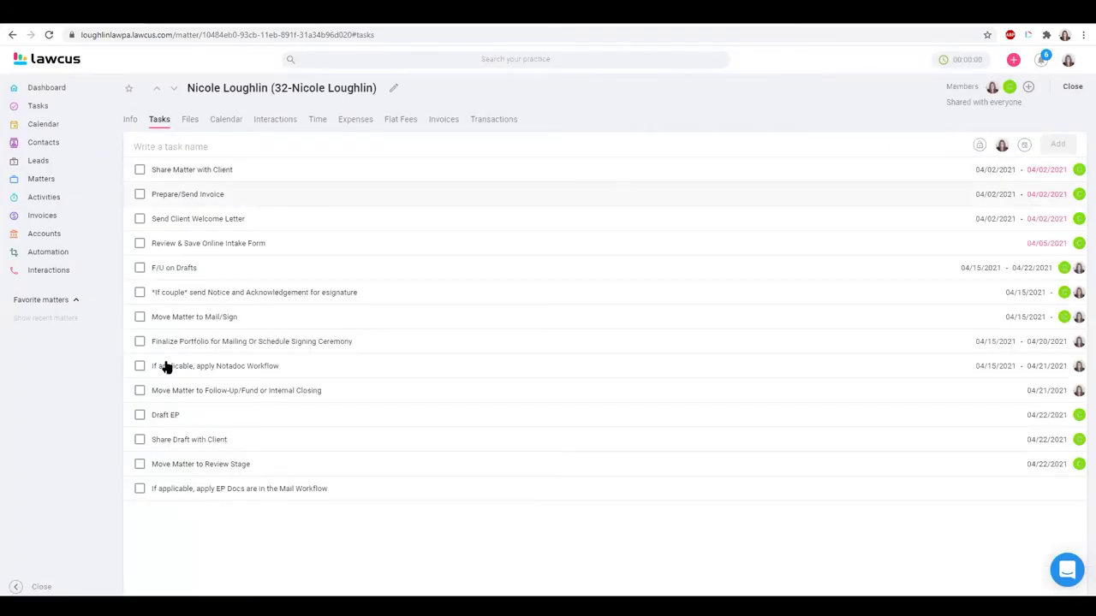
Step: Read the full "Final Estate Planning Drafts" outbound email in the matter's activity feed and close it
{"action": "left_click", "coordinate": [129, 120]}
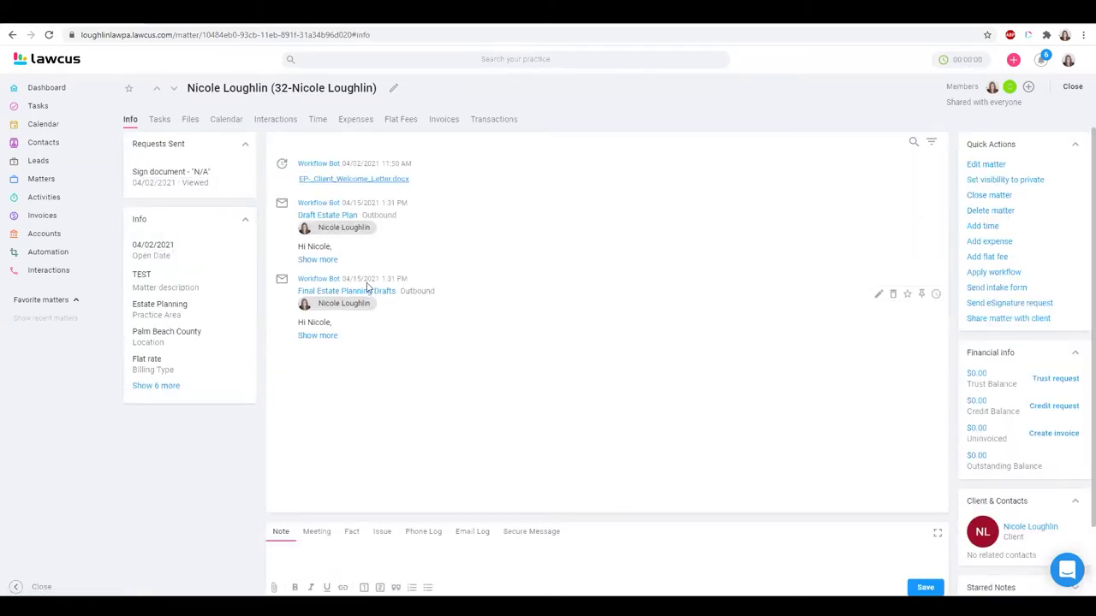
{"action": "left_click", "coordinate": [327, 341]}
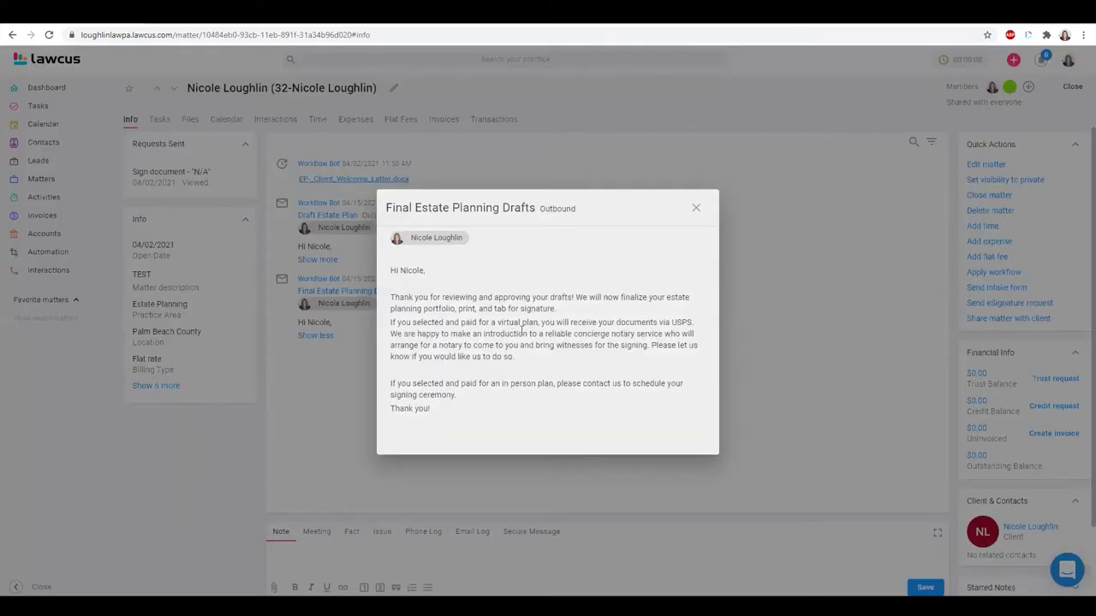
{"action": "left_click", "coordinate": [697, 211]}
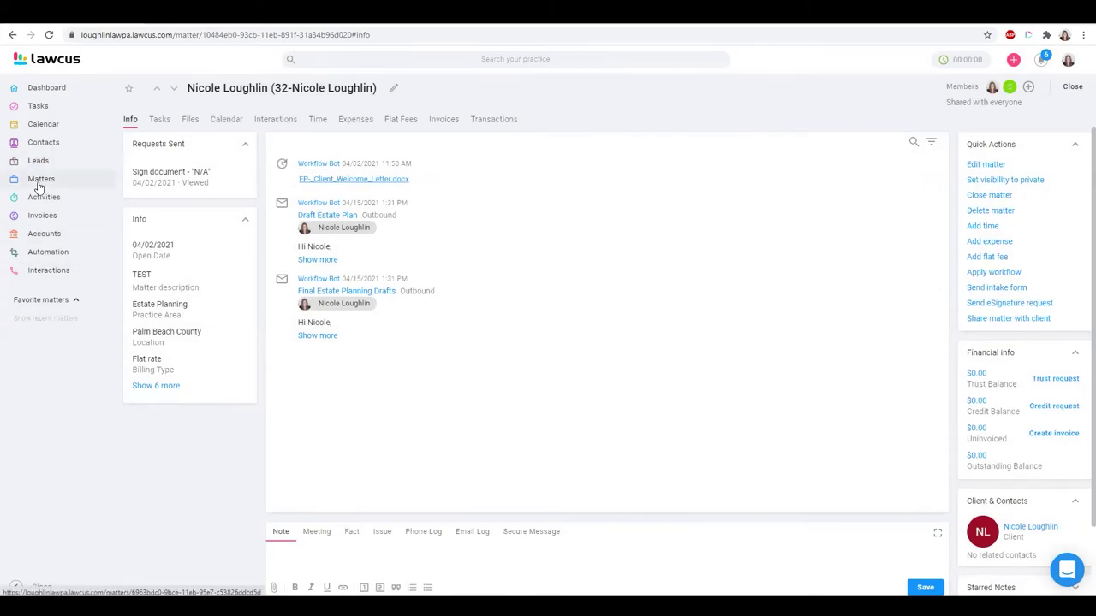
Step: Move the test matter from Mail/Sign to the Follow-up stage, open it and check which workflows can be applied manually
{"action": "left_click", "coordinate": [74, 185]}
{"action": "left_click_drag", "start_coordinate": [580, 189], "coordinate": [797, 199]}
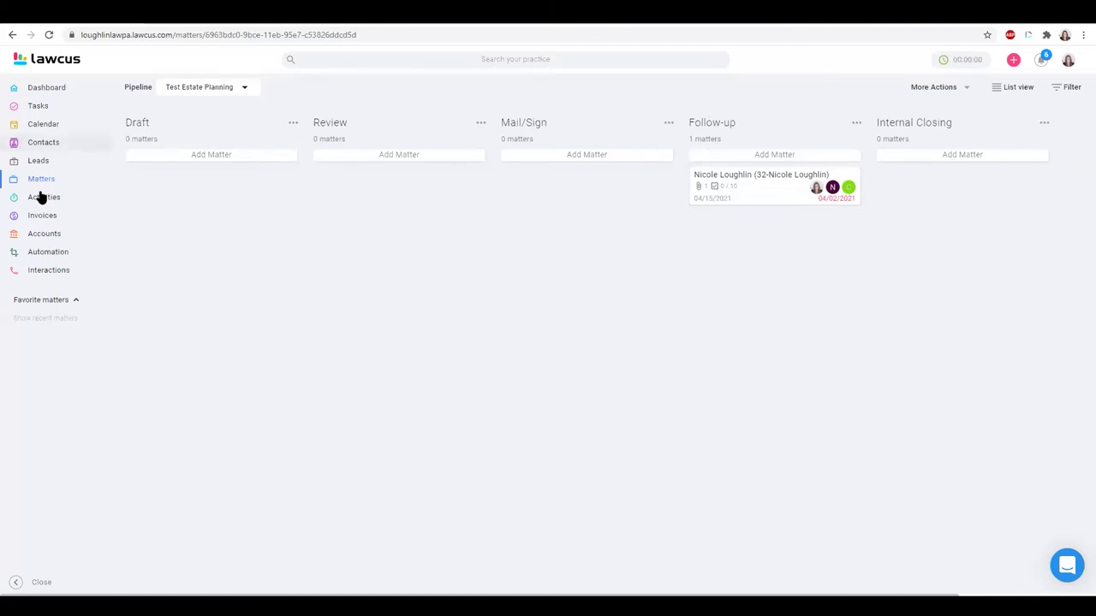
{"action": "left_click", "coordinate": [771, 197]}
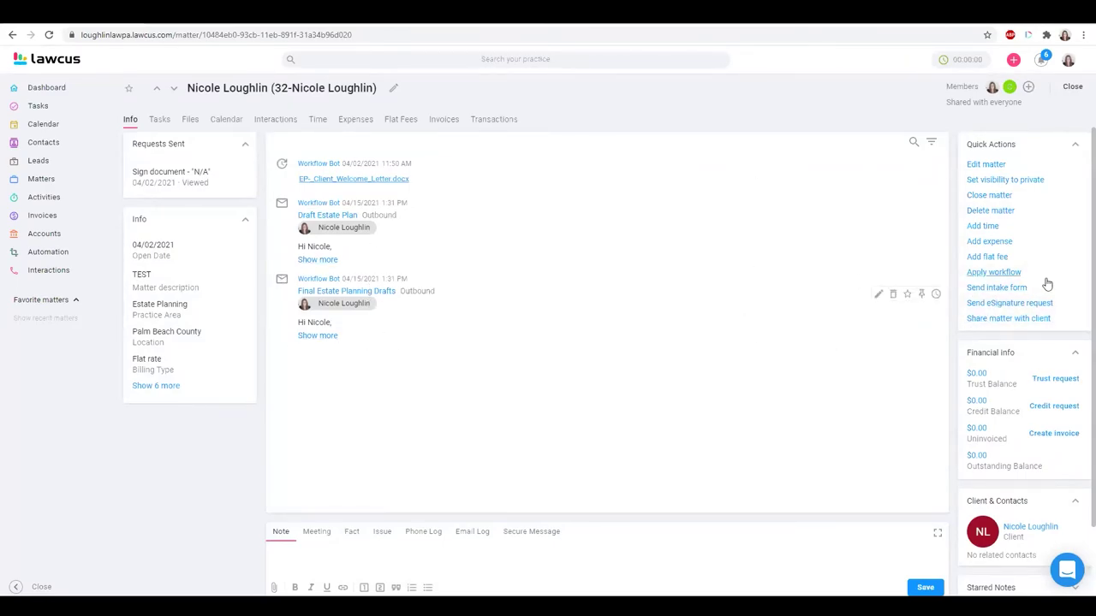
{"action": "left_click", "coordinate": [994, 273]}
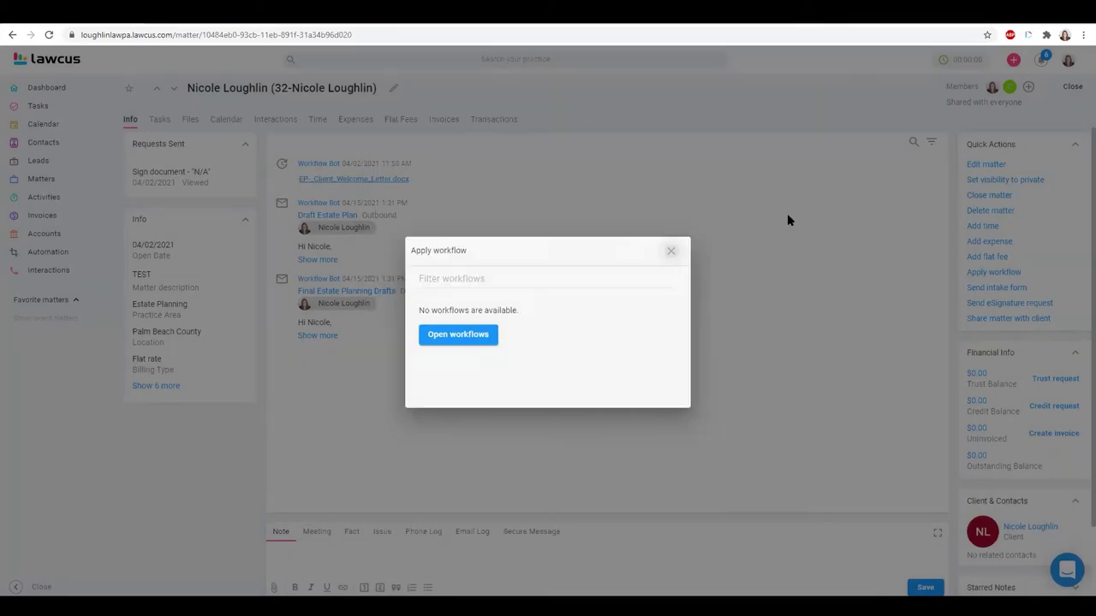
{"action": "left_click", "coordinate": [787, 213]}
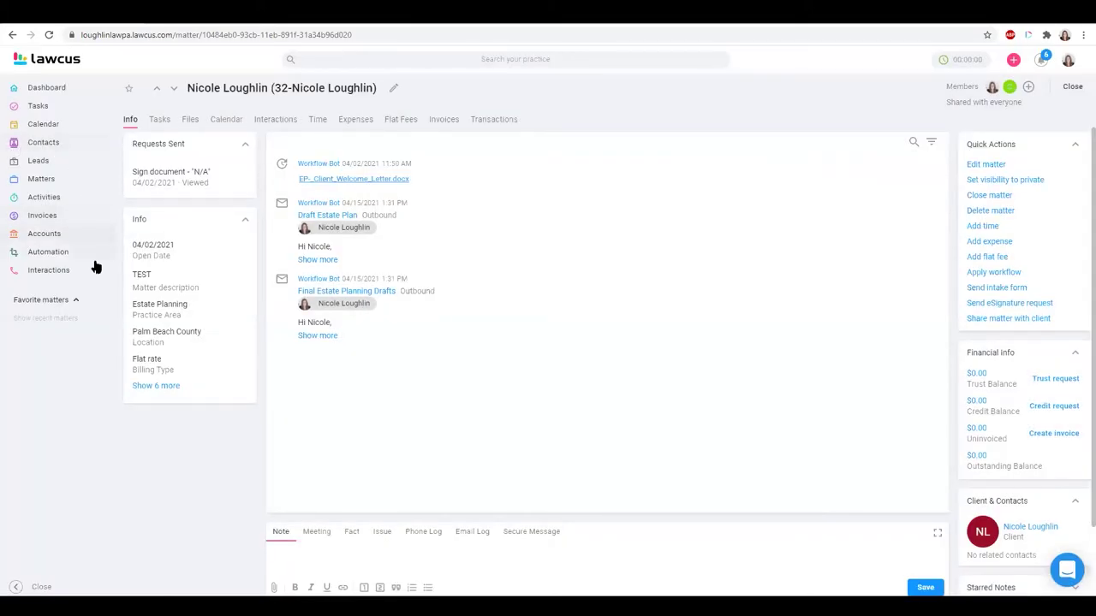
Step: Open the "Estate Planning Intake Form" from the automation intake forms
{"action": "left_click", "coordinate": [47, 251]}
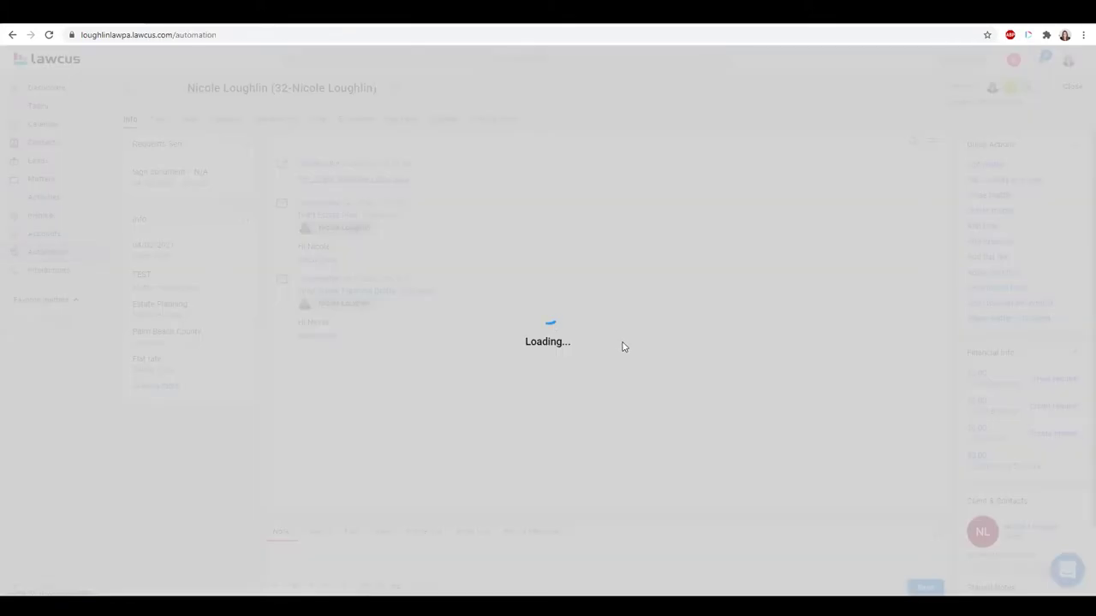
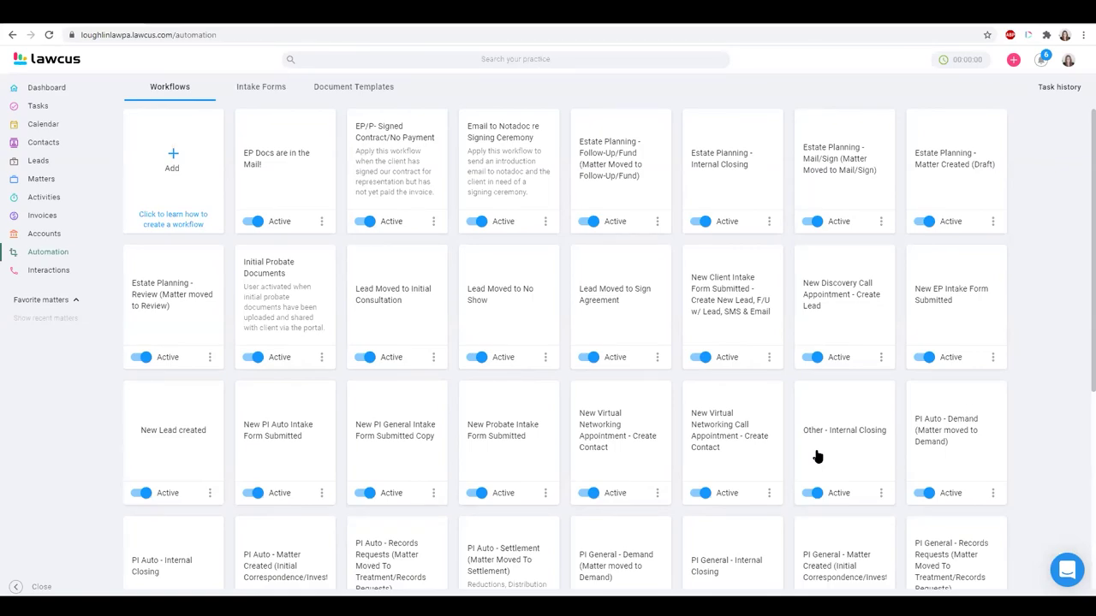
{"action": "left_click", "coordinate": [250, 90]}
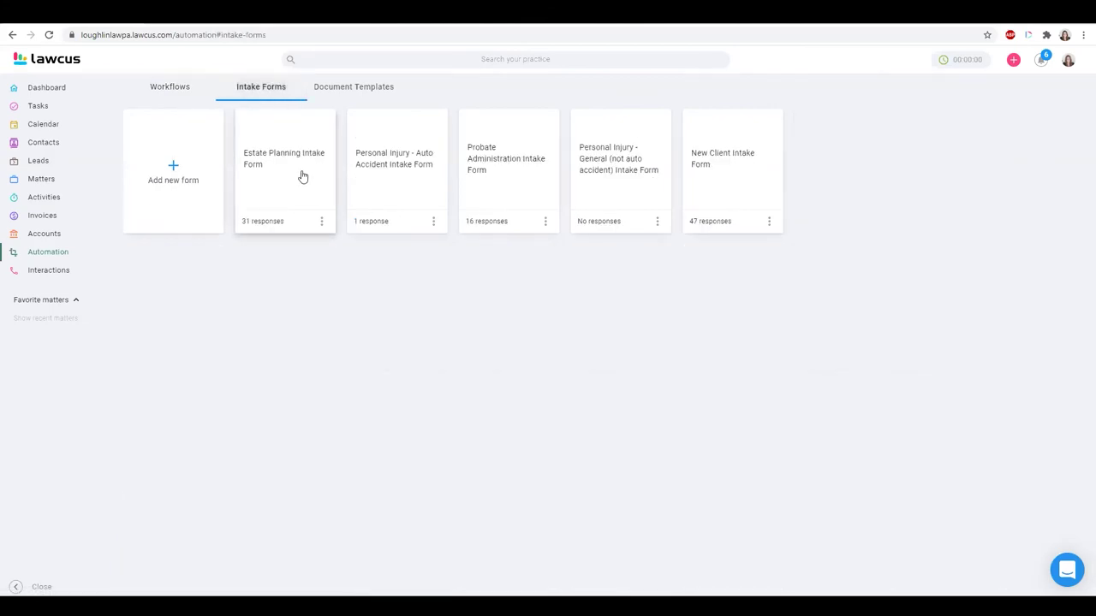
{"action": "left_click", "coordinate": [302, 175]}
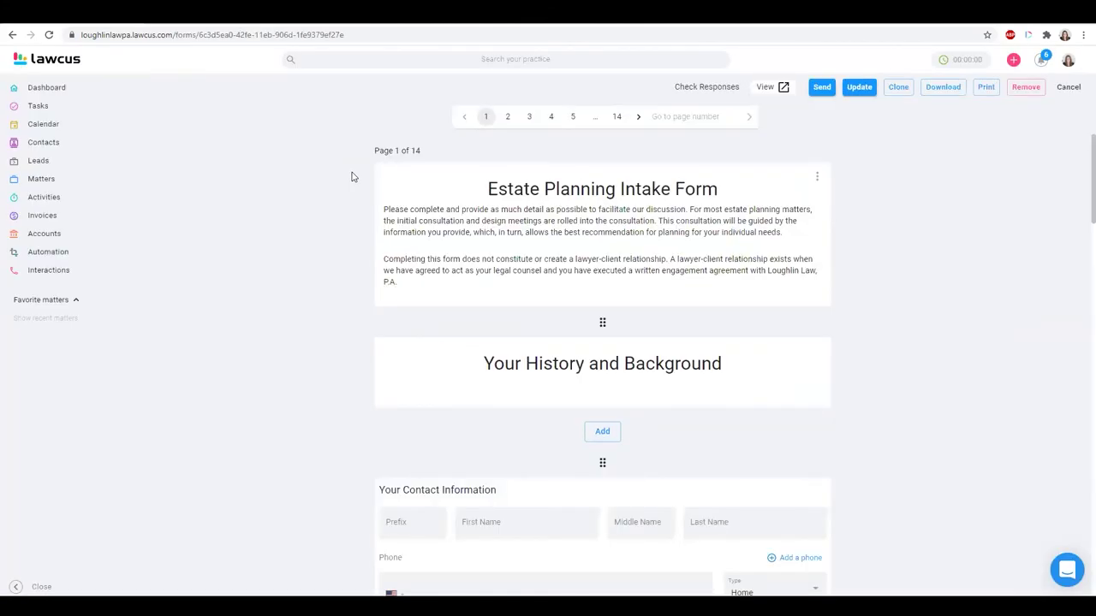
Step: Look through the intake form's sections from page 5, "Information about Your Children", to page 11, "Assets"
{"action": "left_click", "coordinate": [574, 117]}
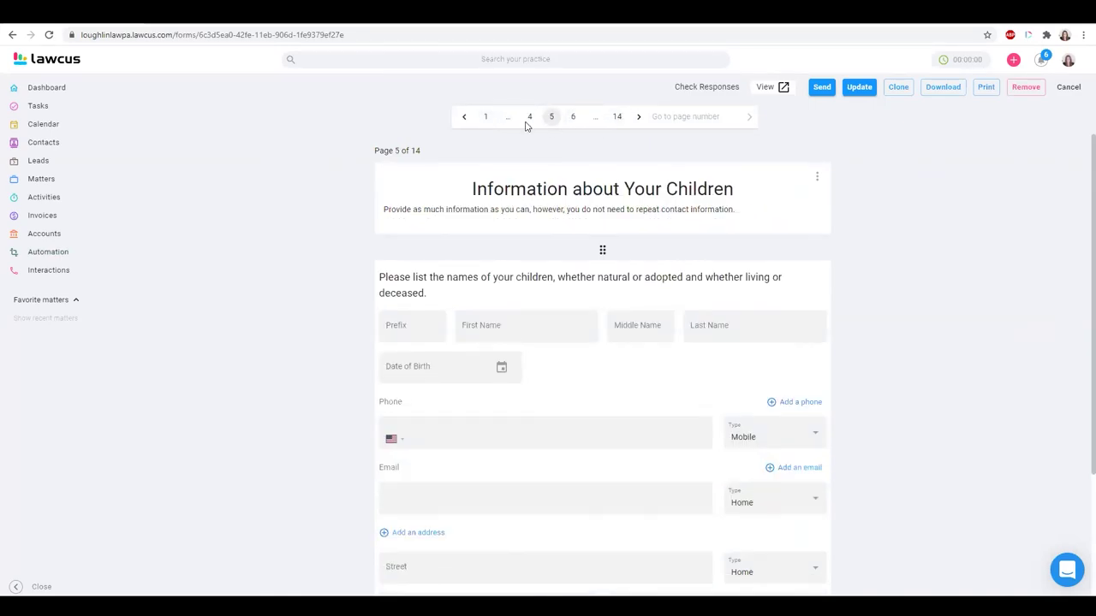
{"action": "left_click", "coordinate": [638, 118]}
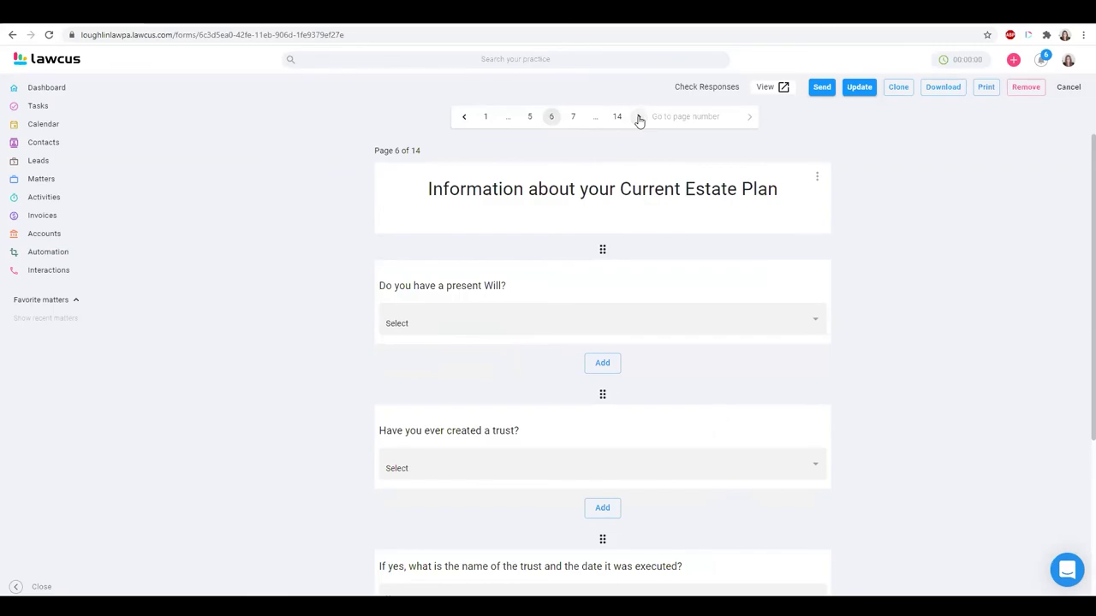
{"action": "left_click", "coordinate": [639, 118]}
{"action": "left_click", "coordinate": [639, 118]}
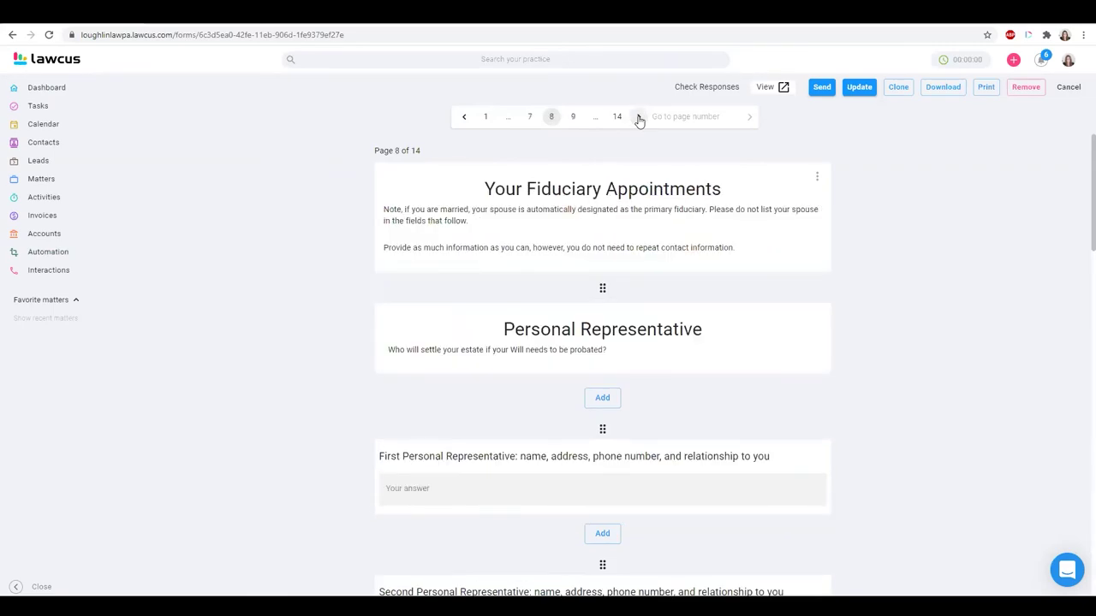
{"action": "left_click", "coordinate": [639, 118]}
{"action": "left_click", "coordinate": [638, 118]}
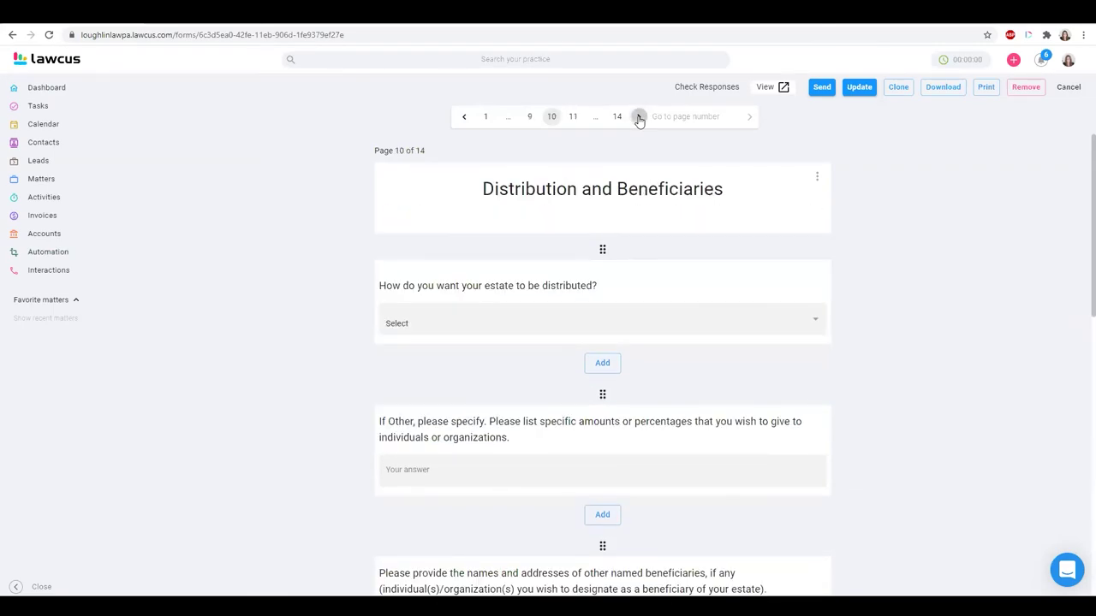
{"action": "left_click", "coordinate": [639, 118]}
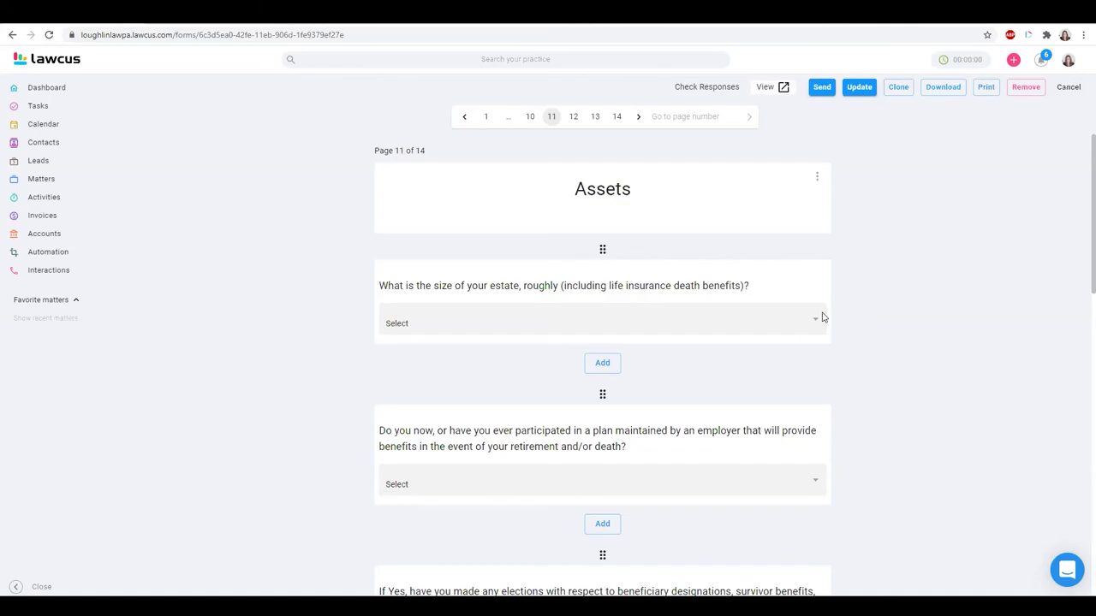
Step: Examine the answer options of the estate size pick-list question and look over the Assets questions below it
{"action": "scroll", "coordinate": [843, 313], "scroll_direction": "down", "scroll_amount": 1}
{"action": "left_click", "coordinate": [817, 267]}
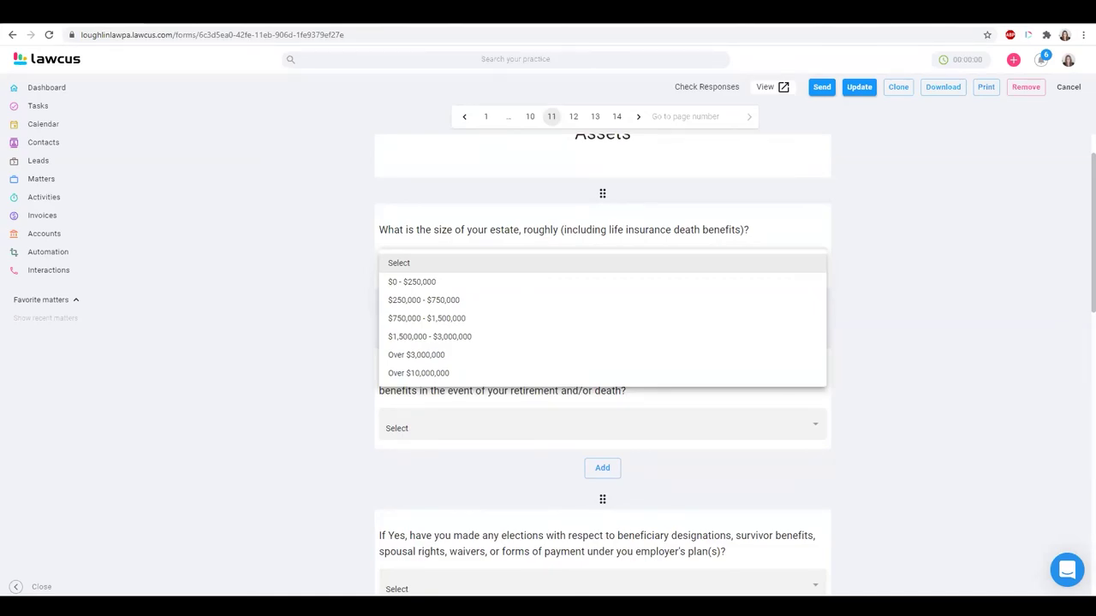
{"action": "left_click", "coordinate": [937, 271]}
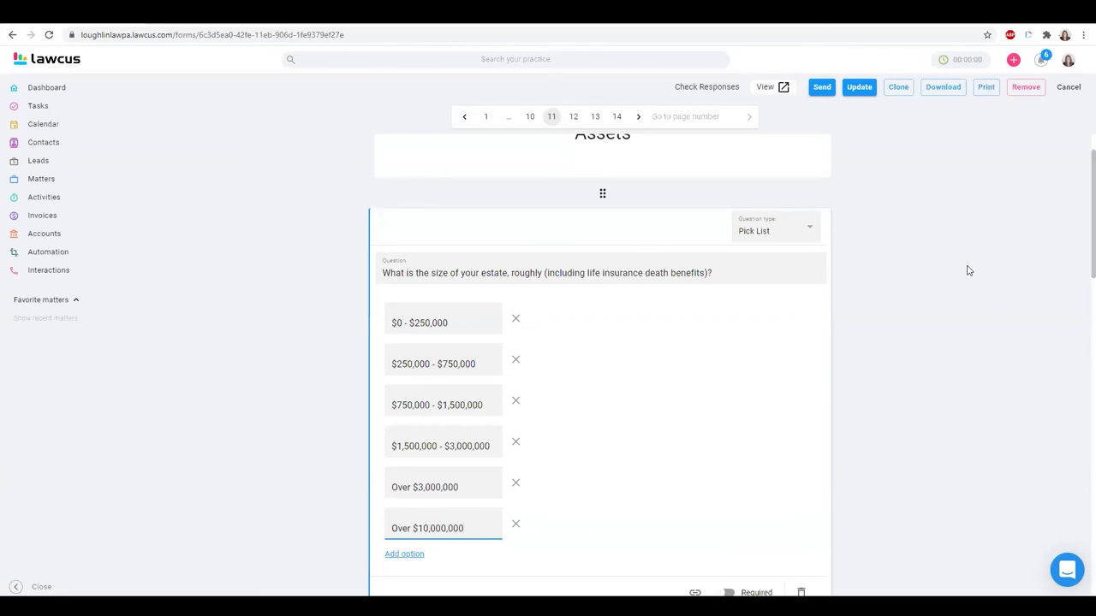
{"action": "scroll", "coordinate": [966, 268], "scroll_direction": "down", "scroll_amount": 4}
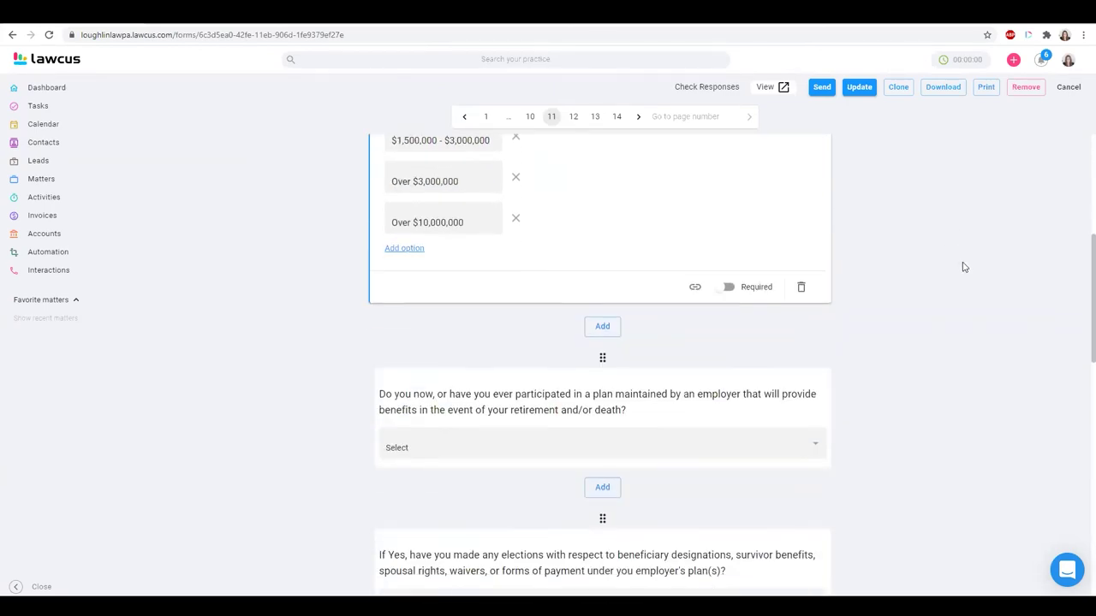
Step: Review the remaining Assets questions, from the employer plan question to the asset list question, and check the last question's type
{"action": "scroll", "coordinate": [962, 268], "scroll_direction": "down", "scroll_amount": 2}
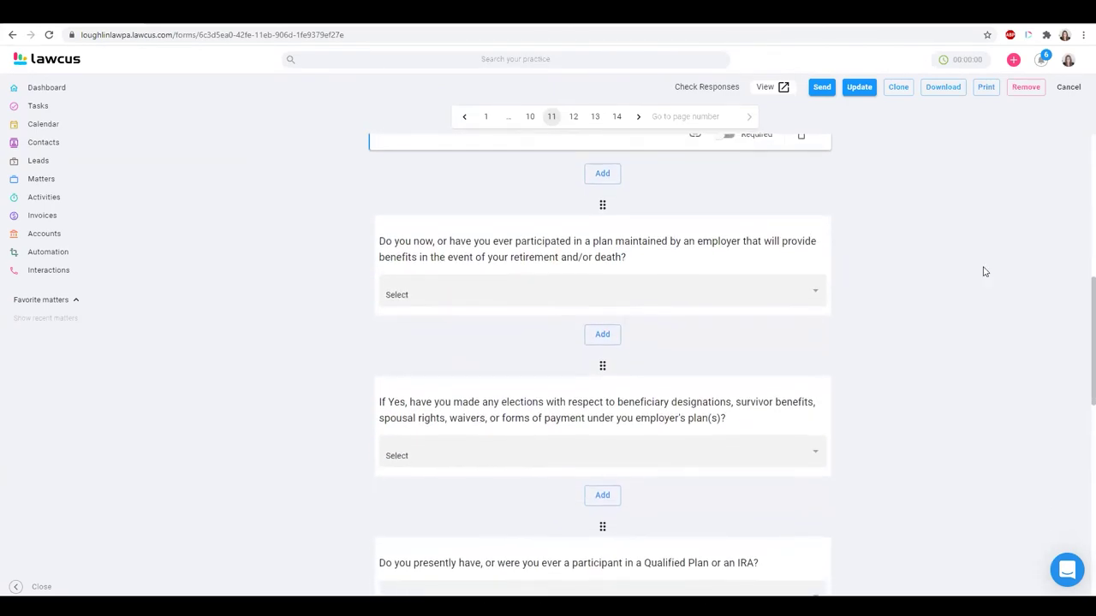
{"action": "scroll", "coordinate": [984, 272], "scroll_direction": "down", "scroll_amount": 1}
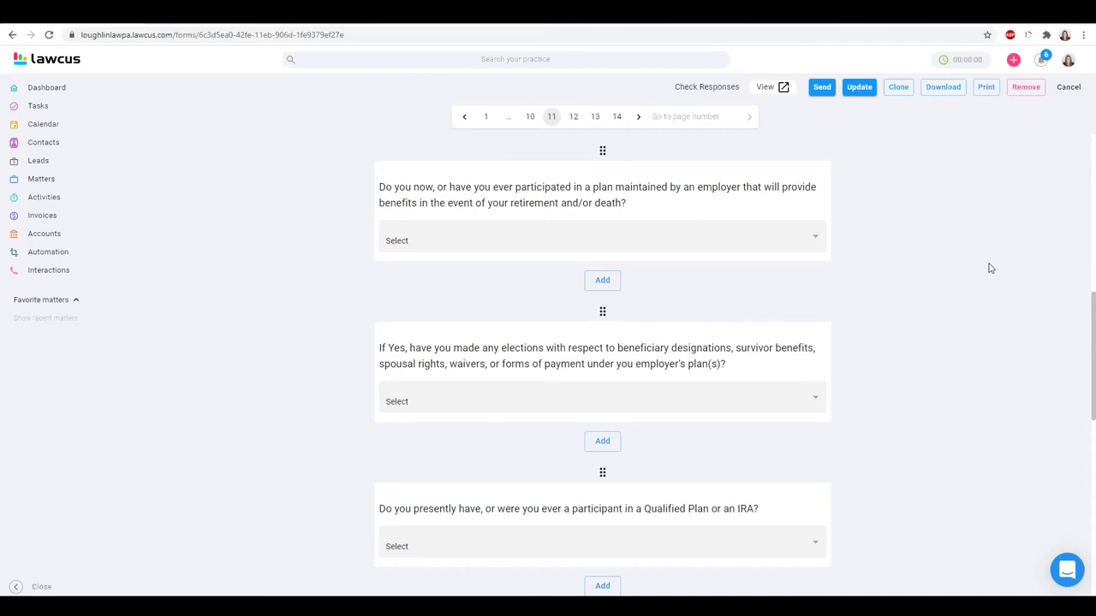
{"action": "scroll", "coordinate": [988, 267], "scroll_direction": "down", "scroll_amount": 2}
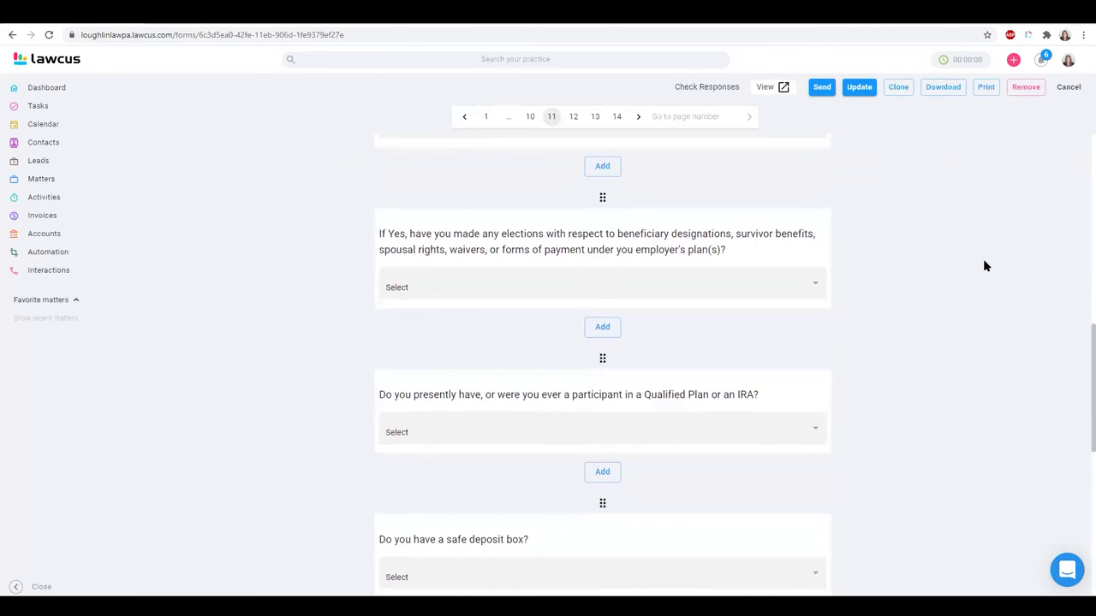
{"action": "scroll", "coordinate": [984, 267], "scroll_direction": "down", "scroll_amount": 3}
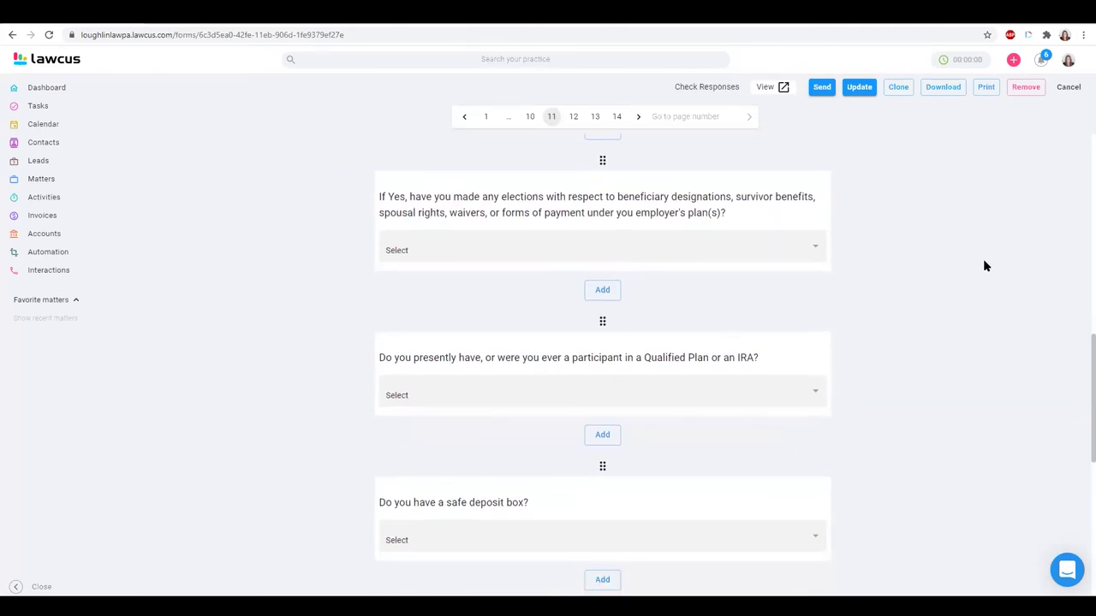
{"action": "scroll", "coordinate": [984, 264], "scroll_direction": "down", "scroll_amount": 1}
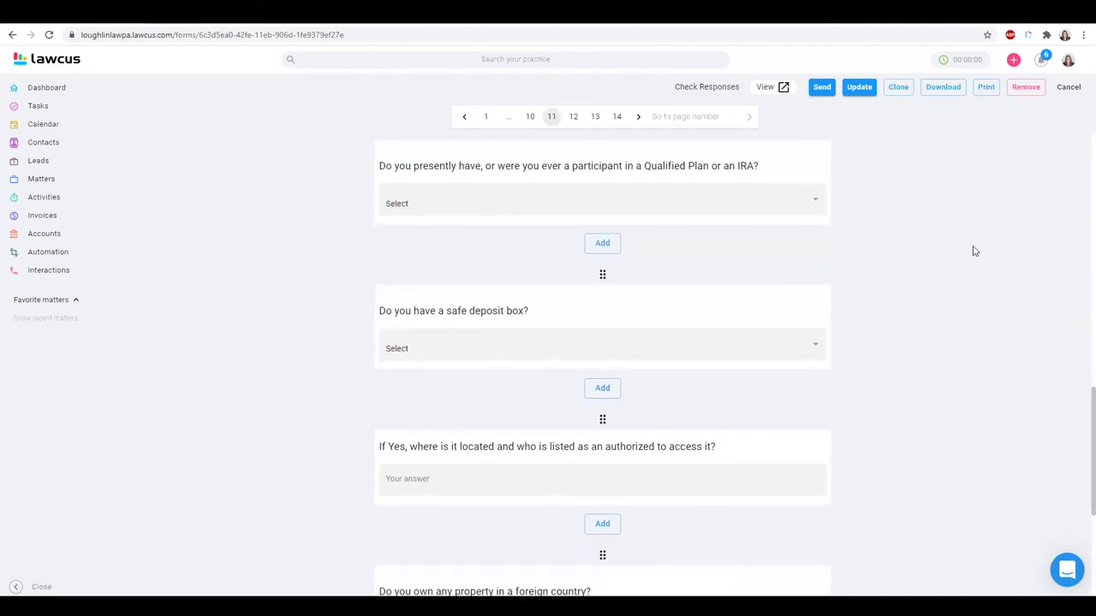
{"action": "scroll", "coordinate": [971, 255], "scroll_direction": "down", "scroll_amount": 2}
{"action": "scroll", "coordinate": [971, 255], "scroll_direction": "down", "scroll_amount": 3}
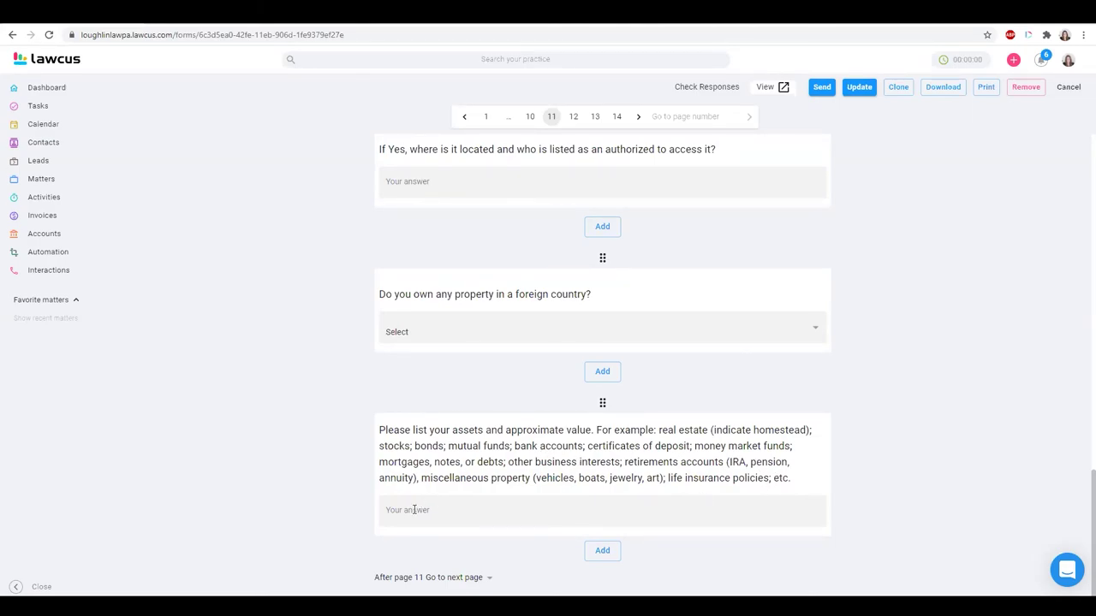
{"action": "left_click", "coordinate": [415, 509]}
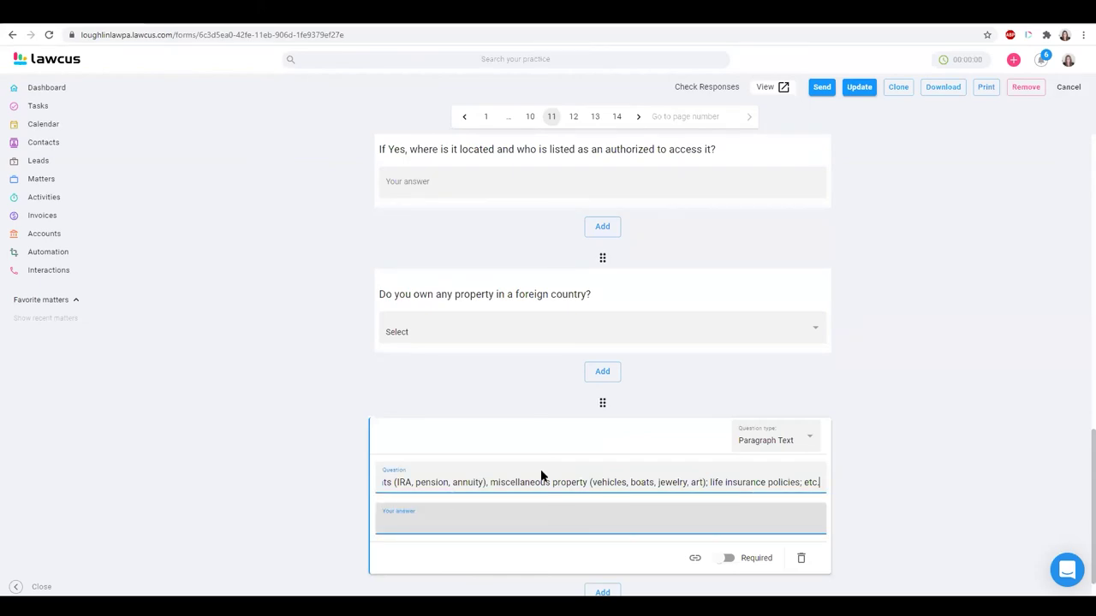
{"action": "left_click", "coordinate": [1064, 374]}
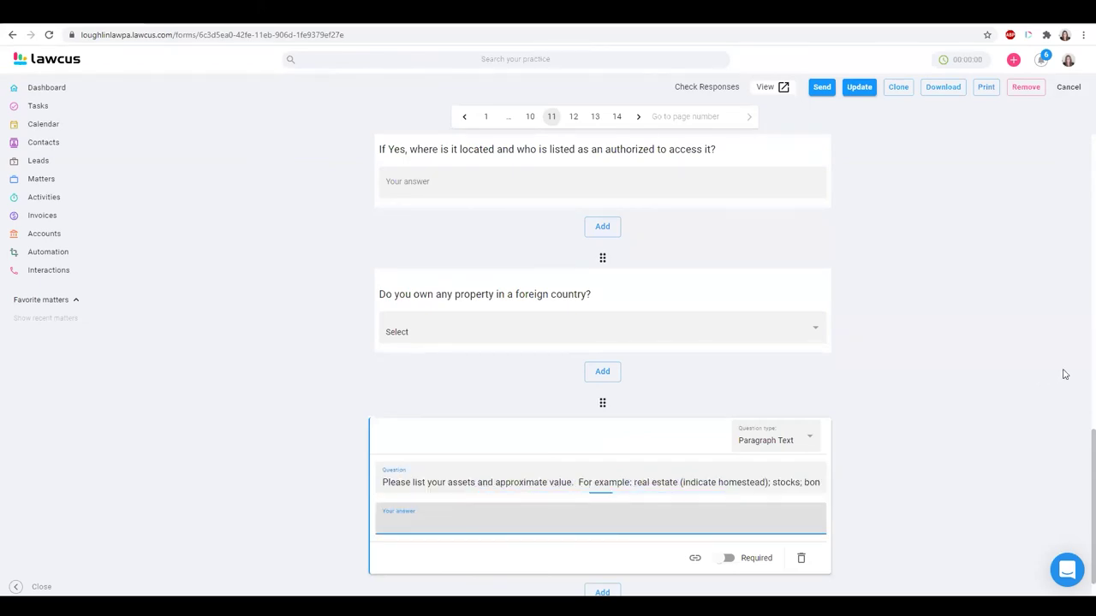